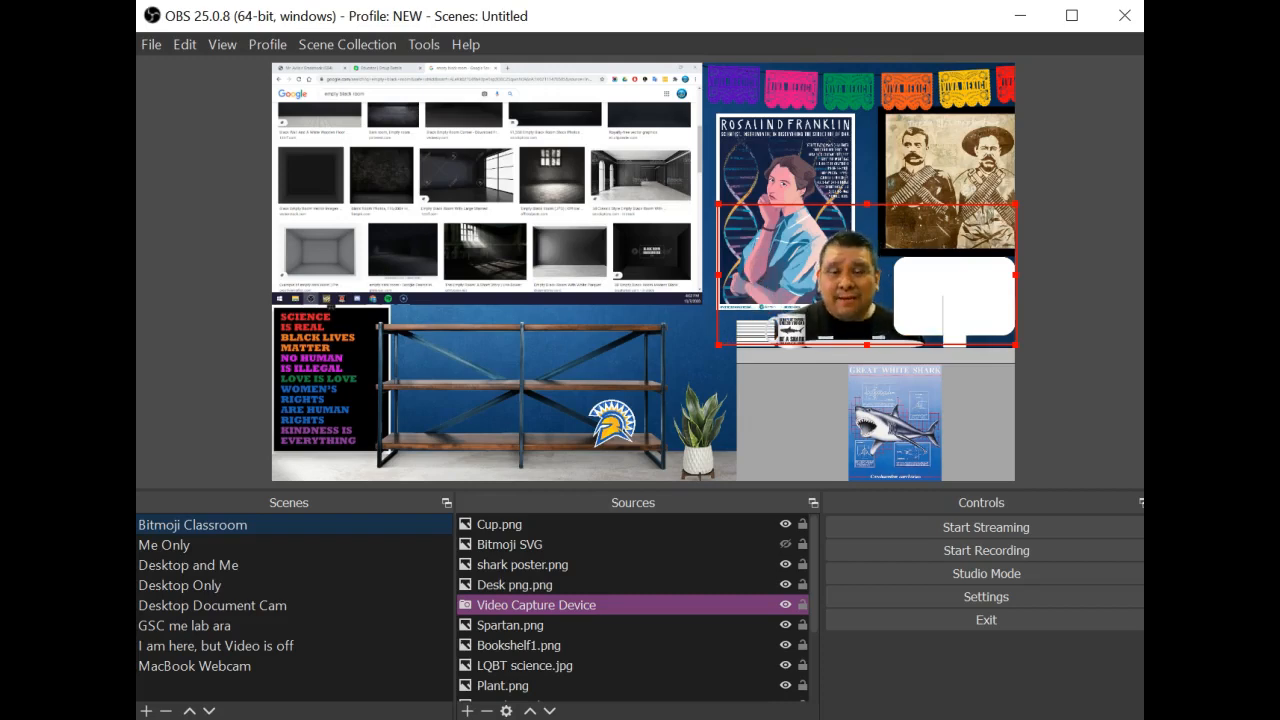
Duplicate the Bitmoji Classroom scene as Bitmoji Classroom 2
right_click(391, 530)
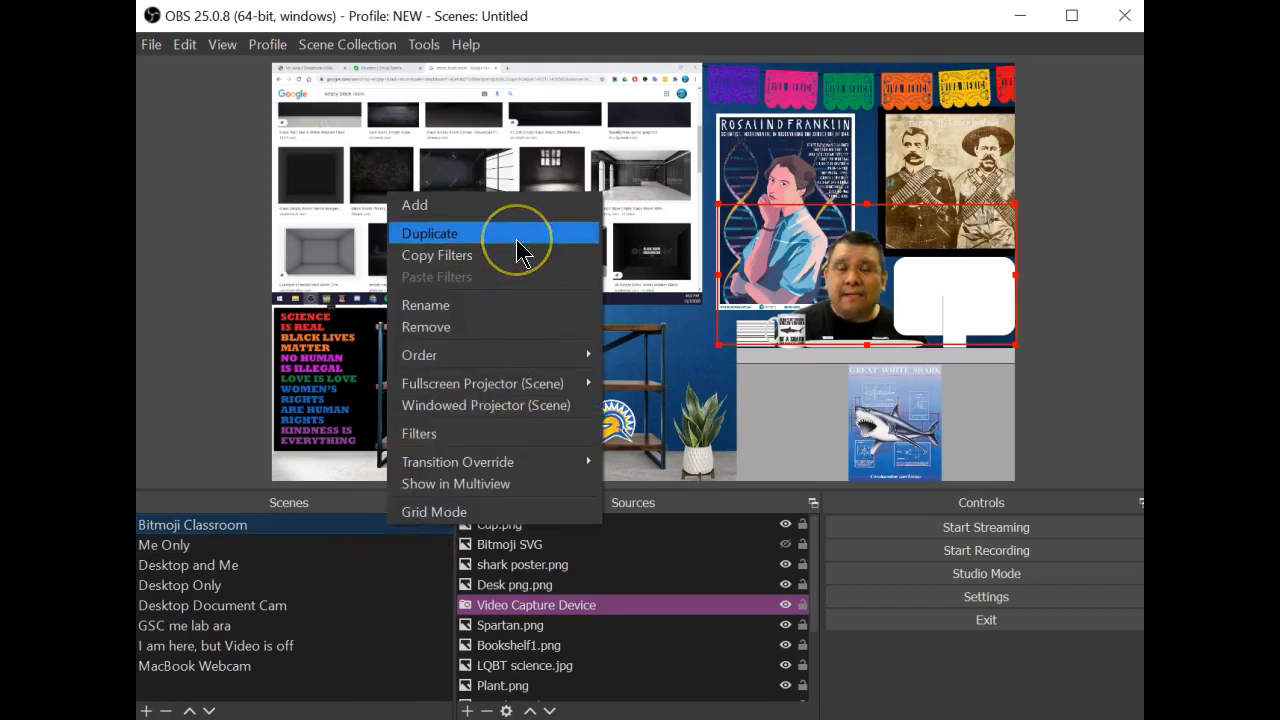
click(516, 238)
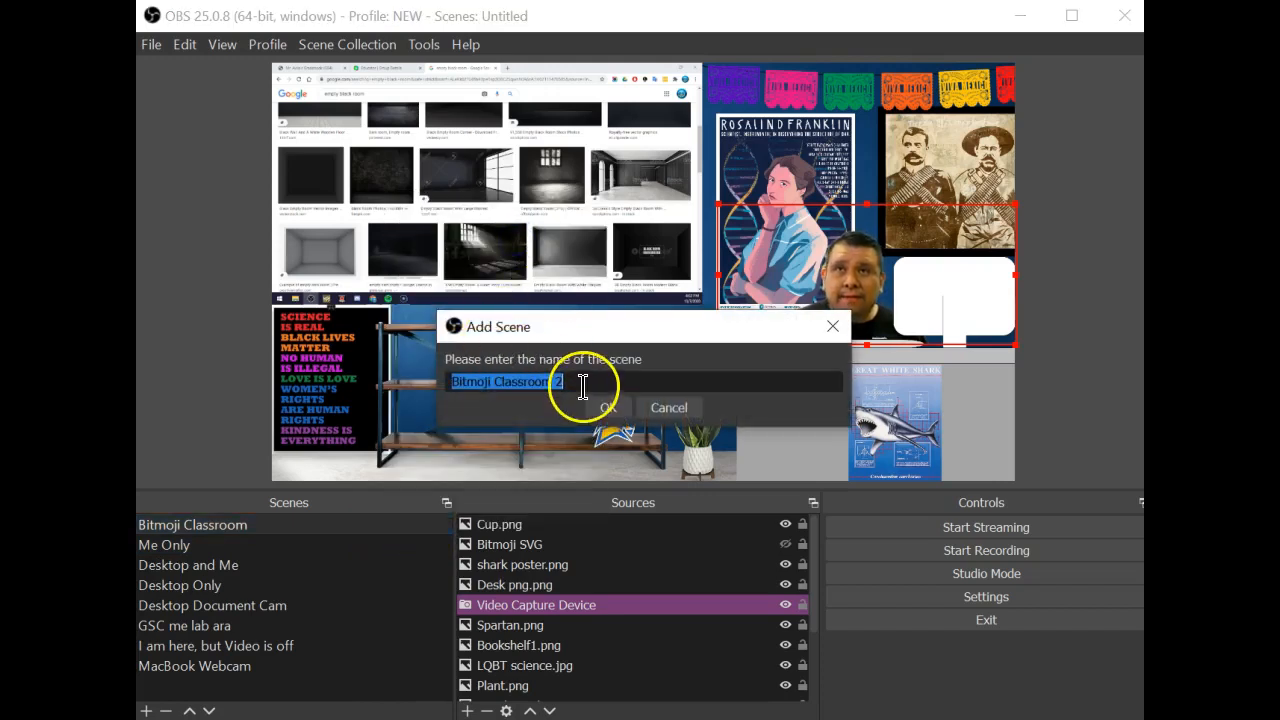
click(608, 408)
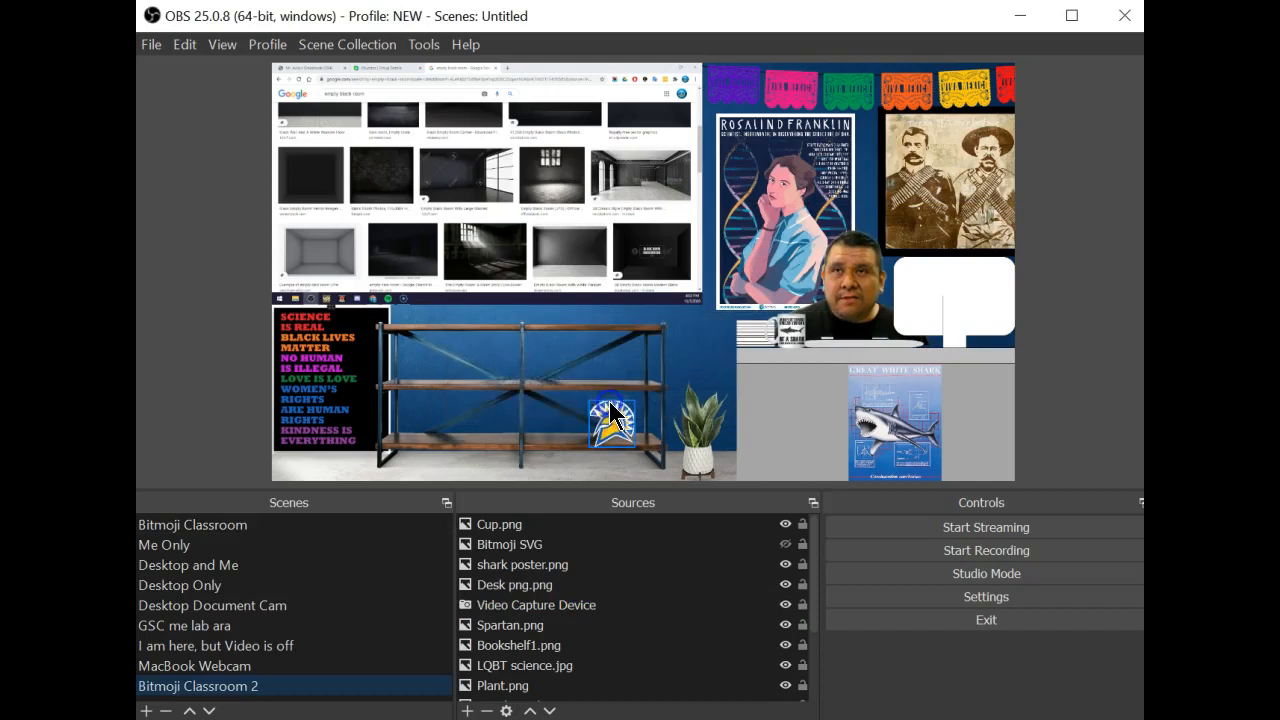
Add a new empty scene named Bitmoji October
click(245, 547)
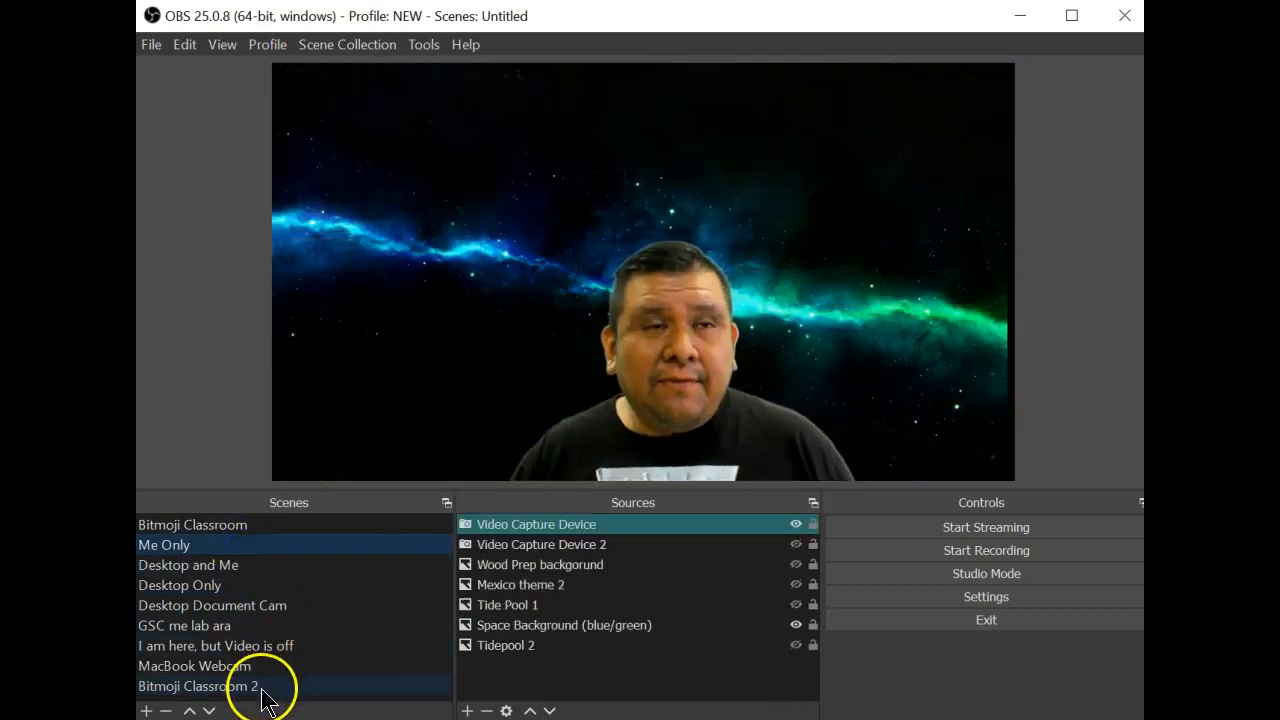
click(265, 686)
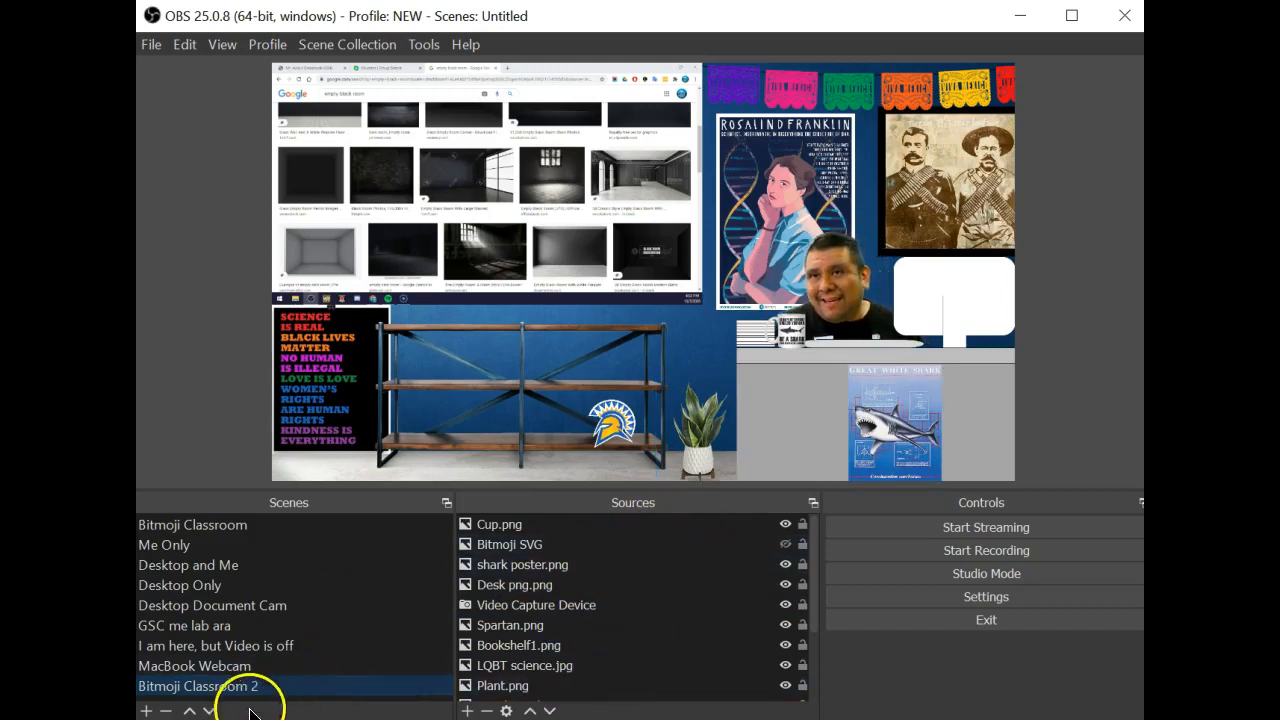
click(147, 710)
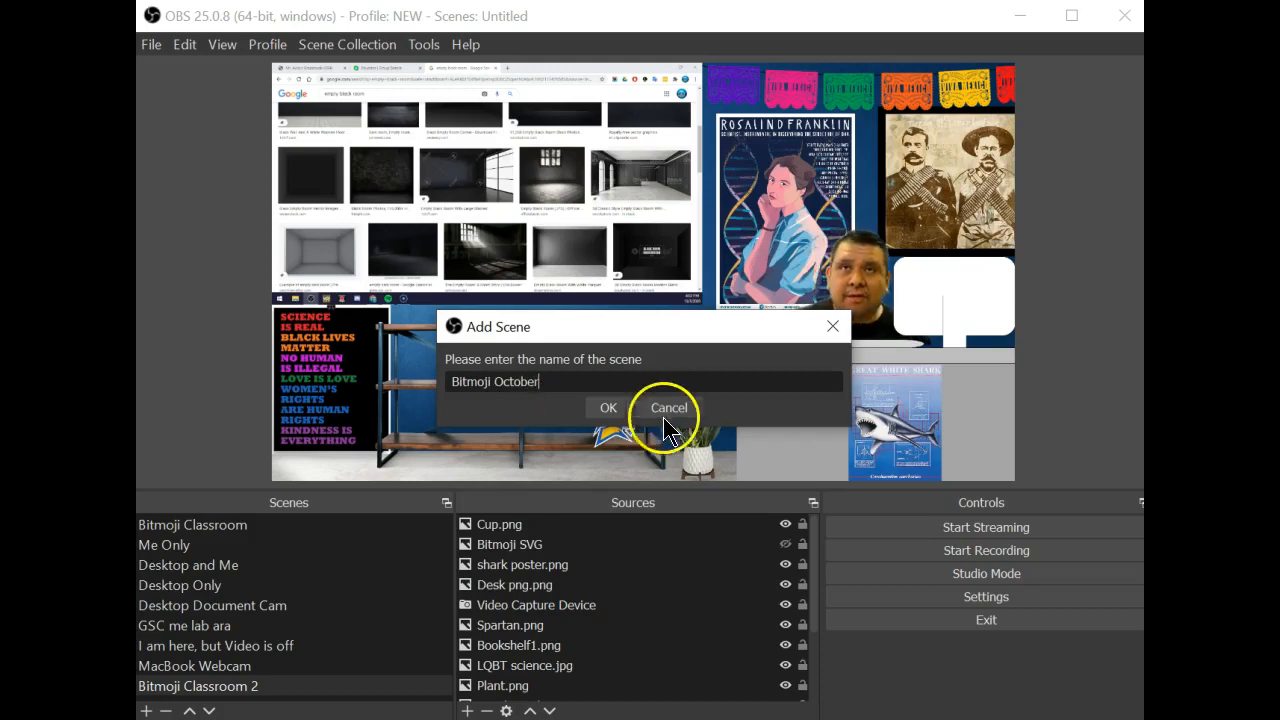
click(606, 408)
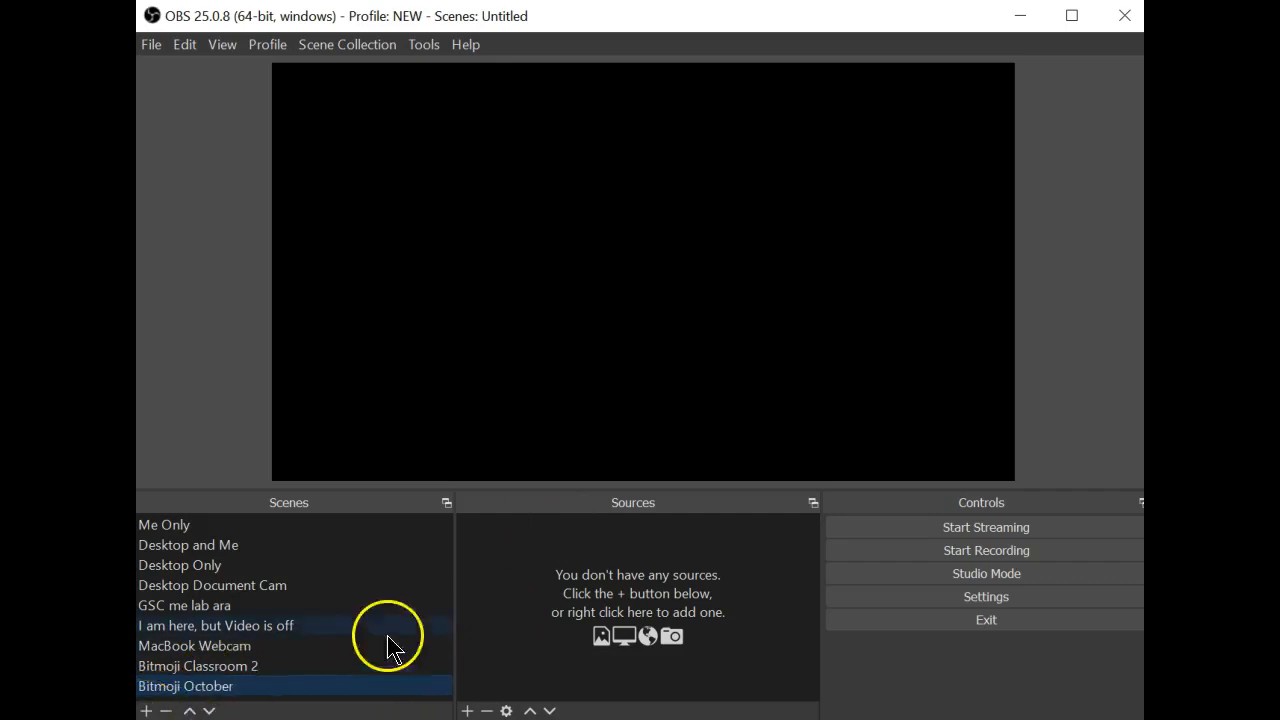
Add the existing Video Capture Device webcam and shrink it to sit right of centre
click(467, 710)
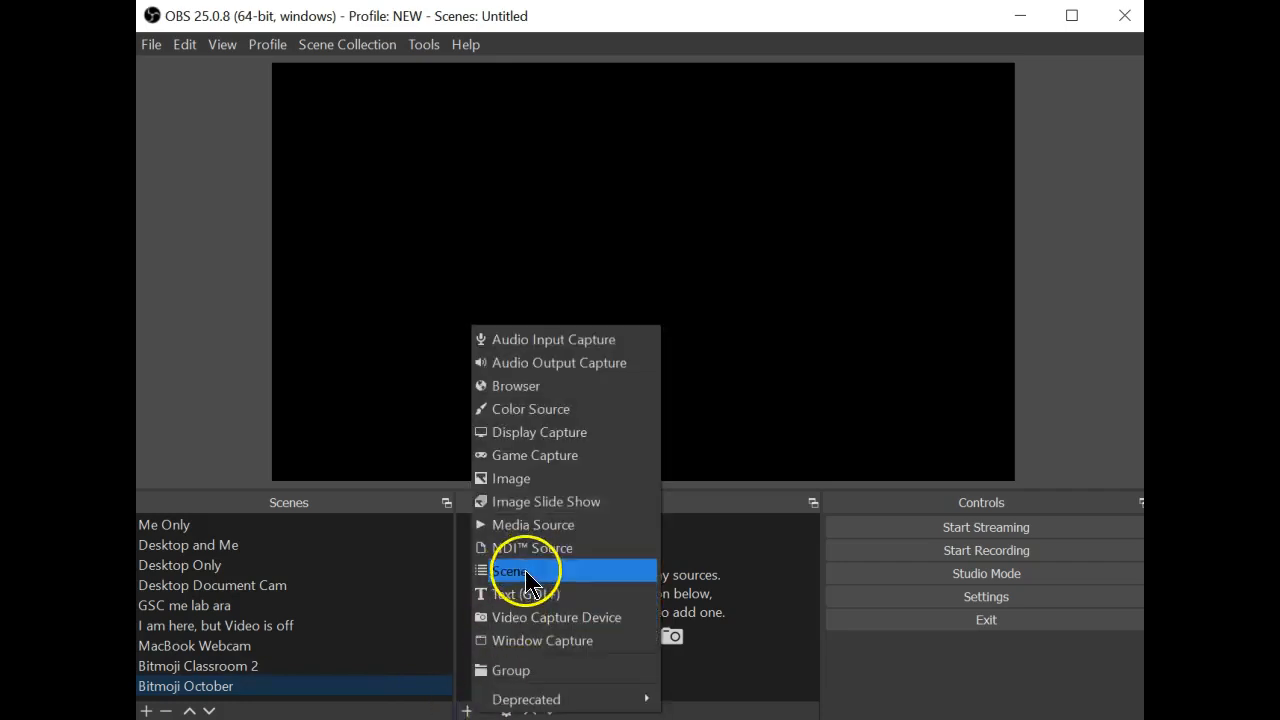
click(562, 616)
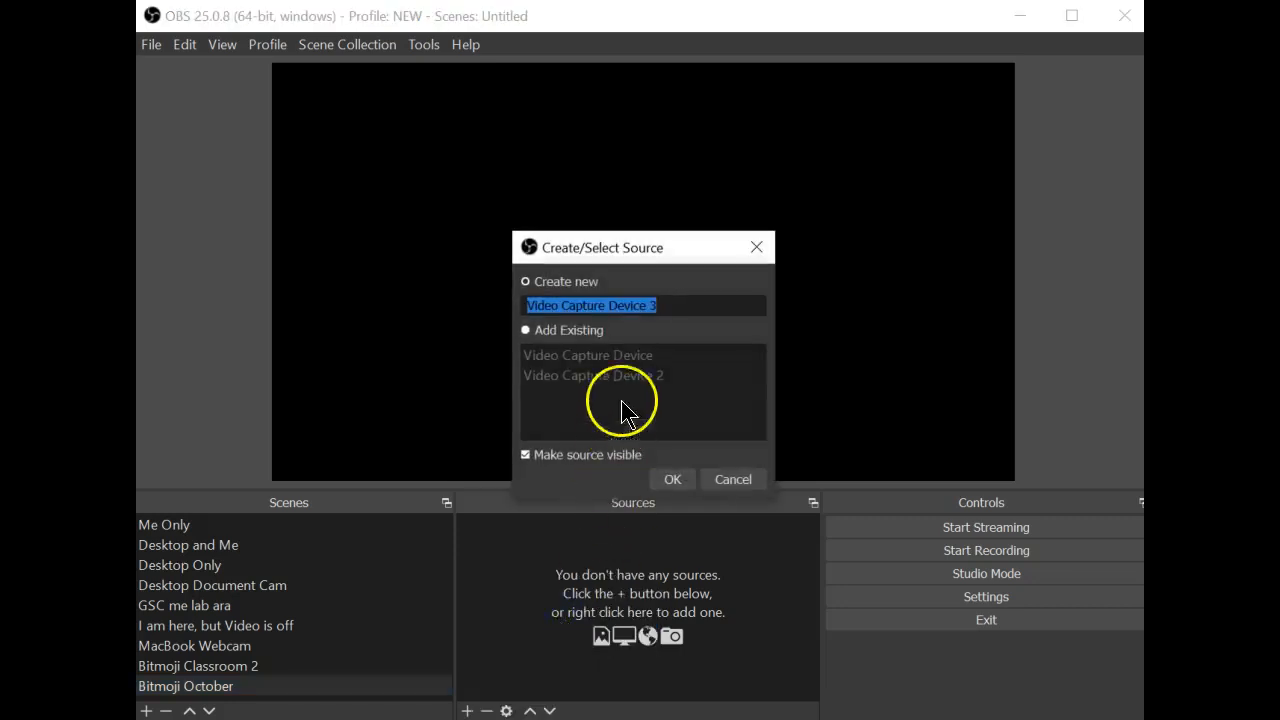
click(565, 330)
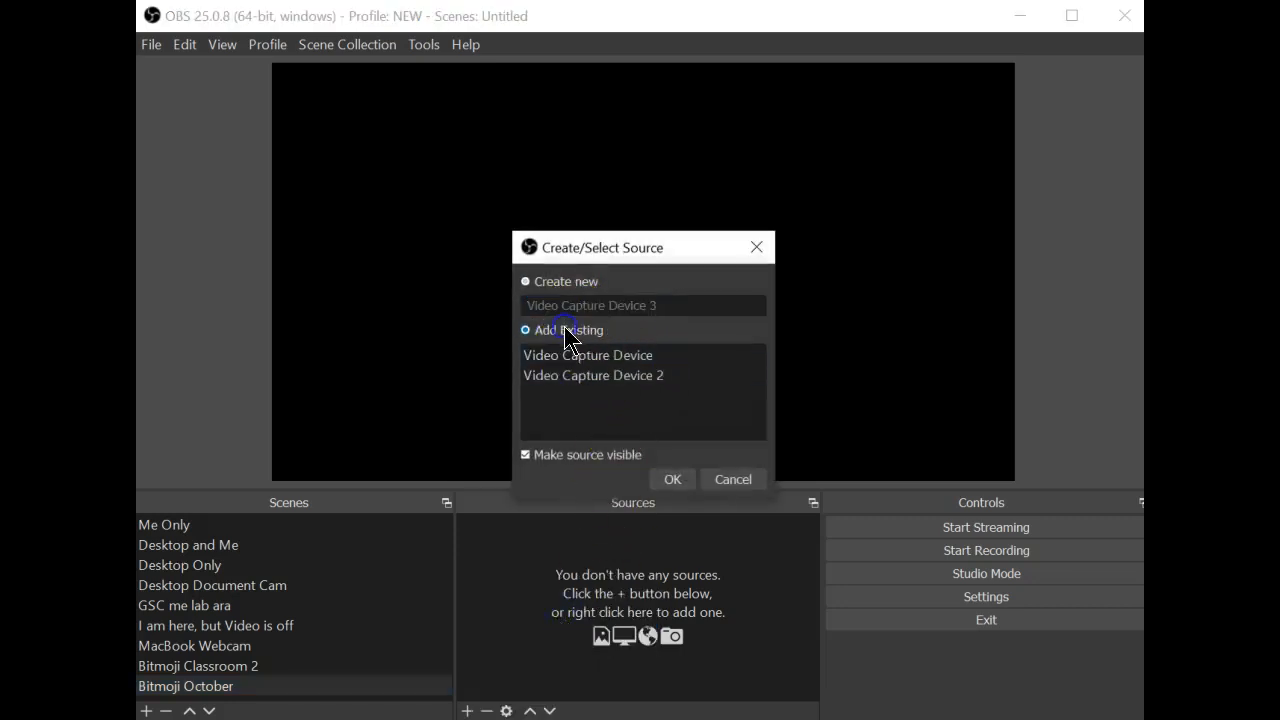
click(595, 362)
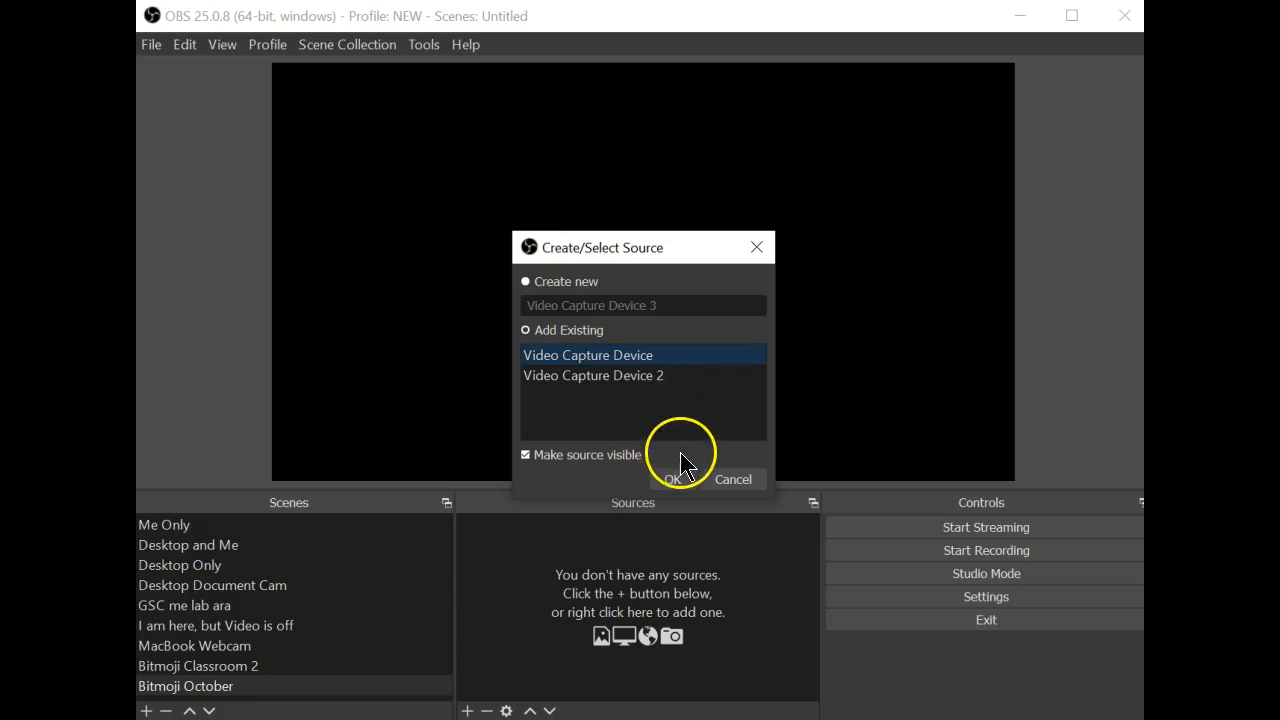
click(672, 480)
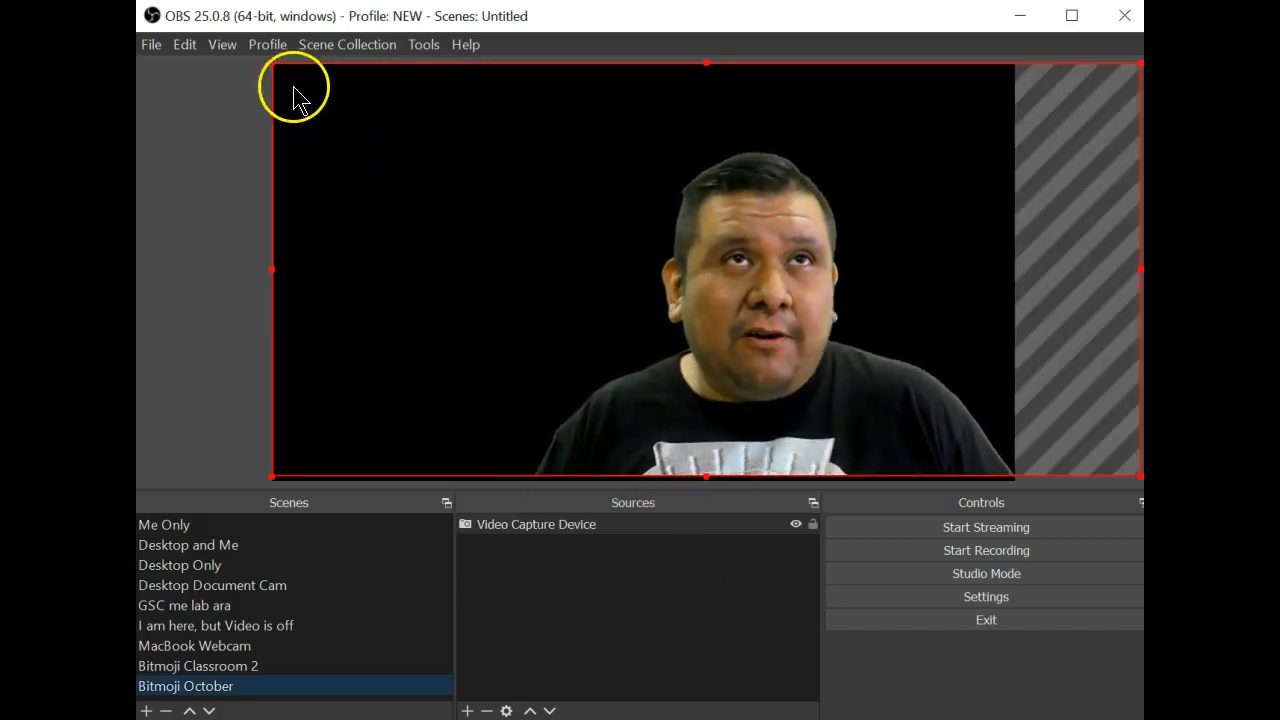
drag(271, 64, 693, 350)
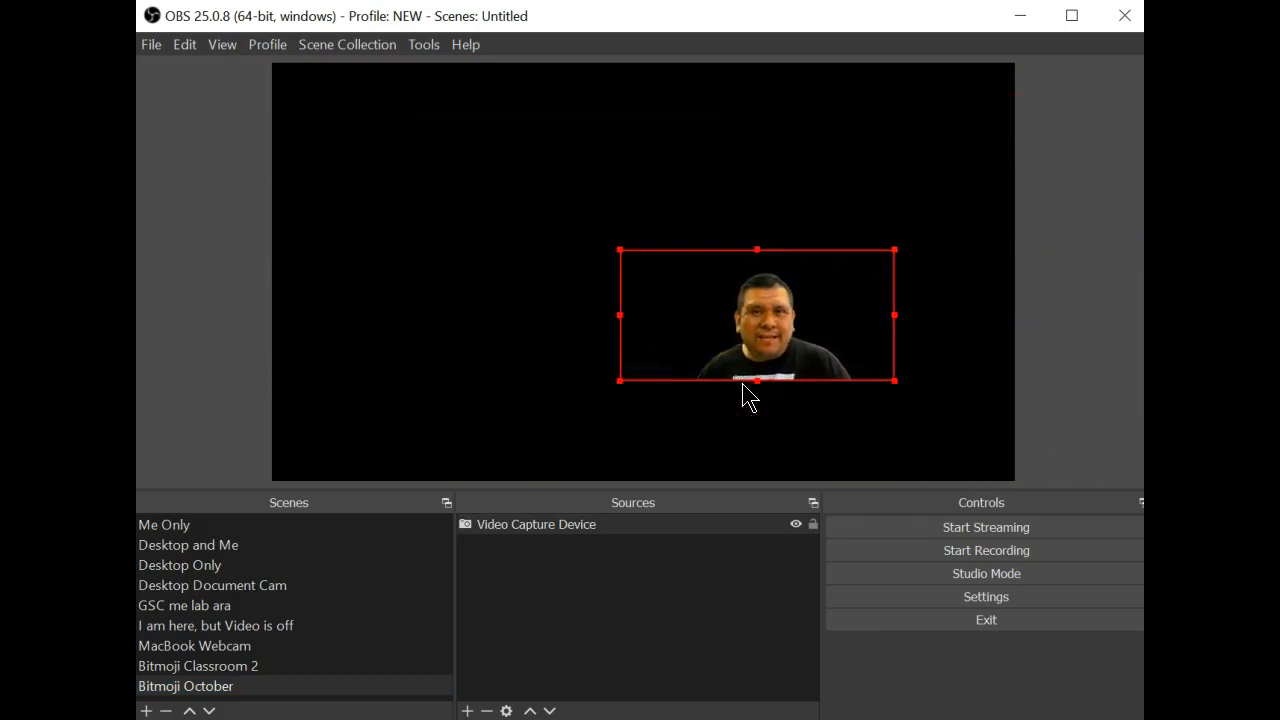
click(681, 522)
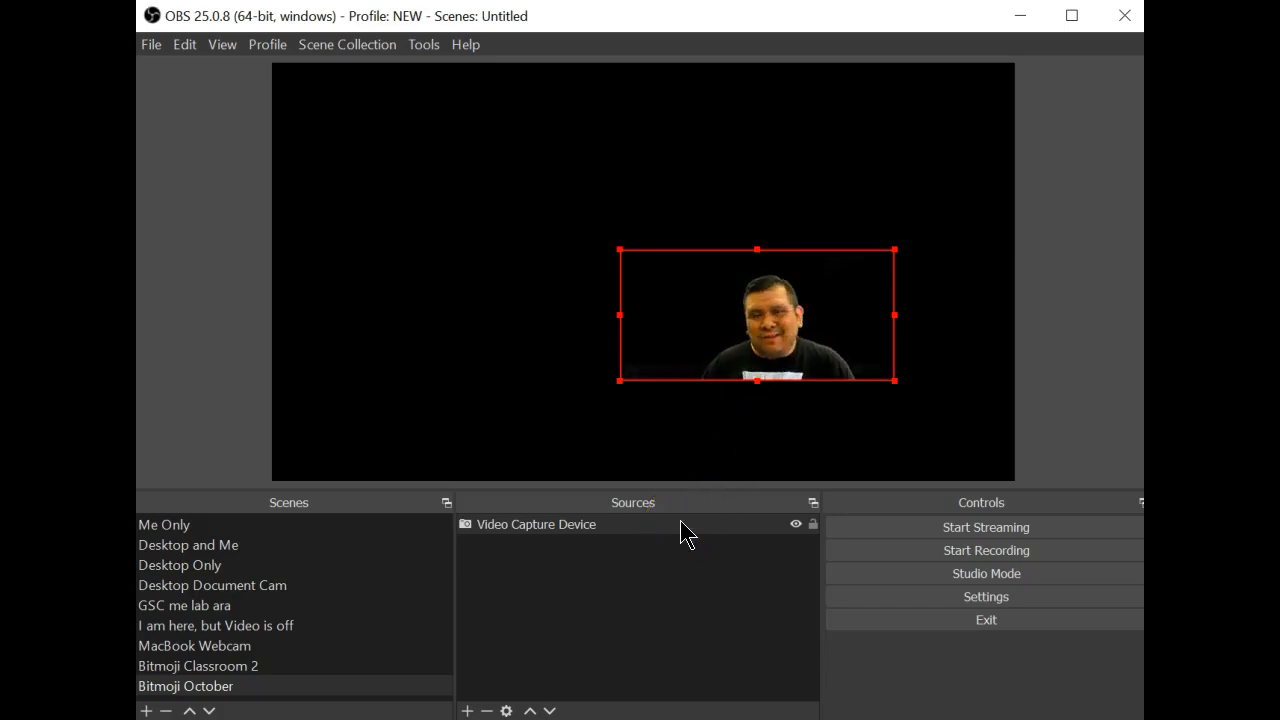
click(467, 711)
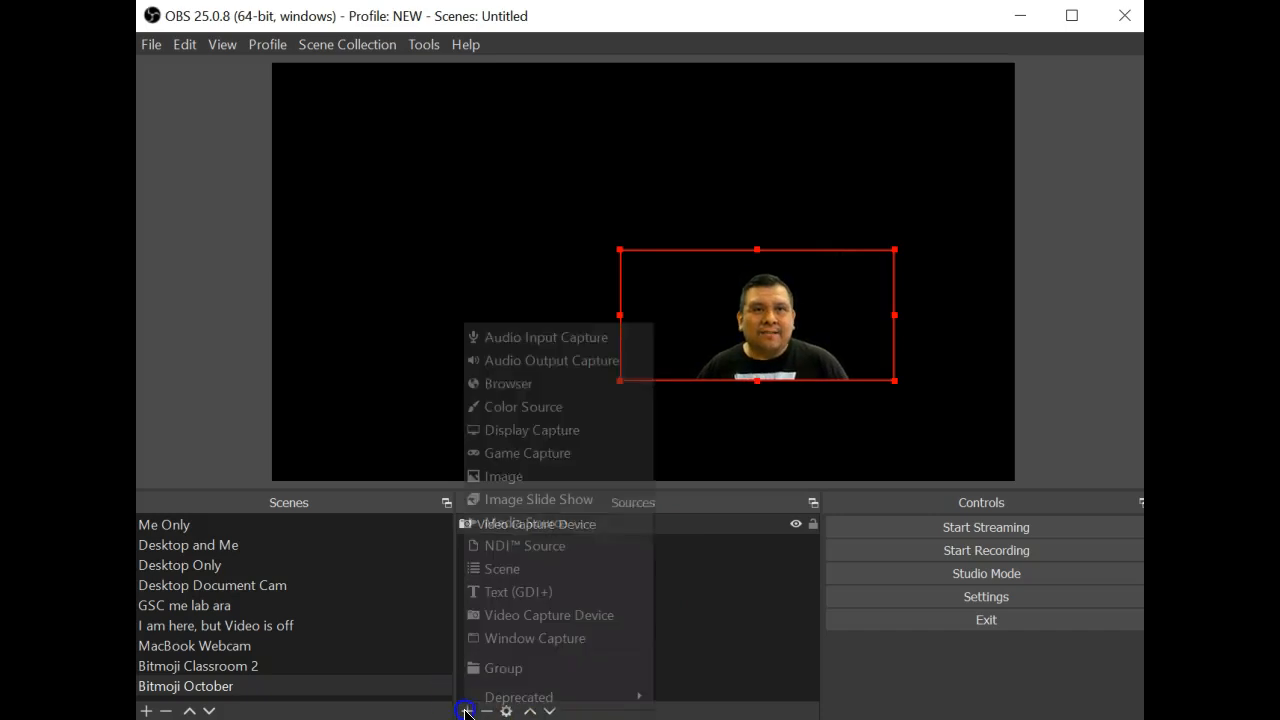
Add the existing Desk png.png image source to the scene
click(547, 477)
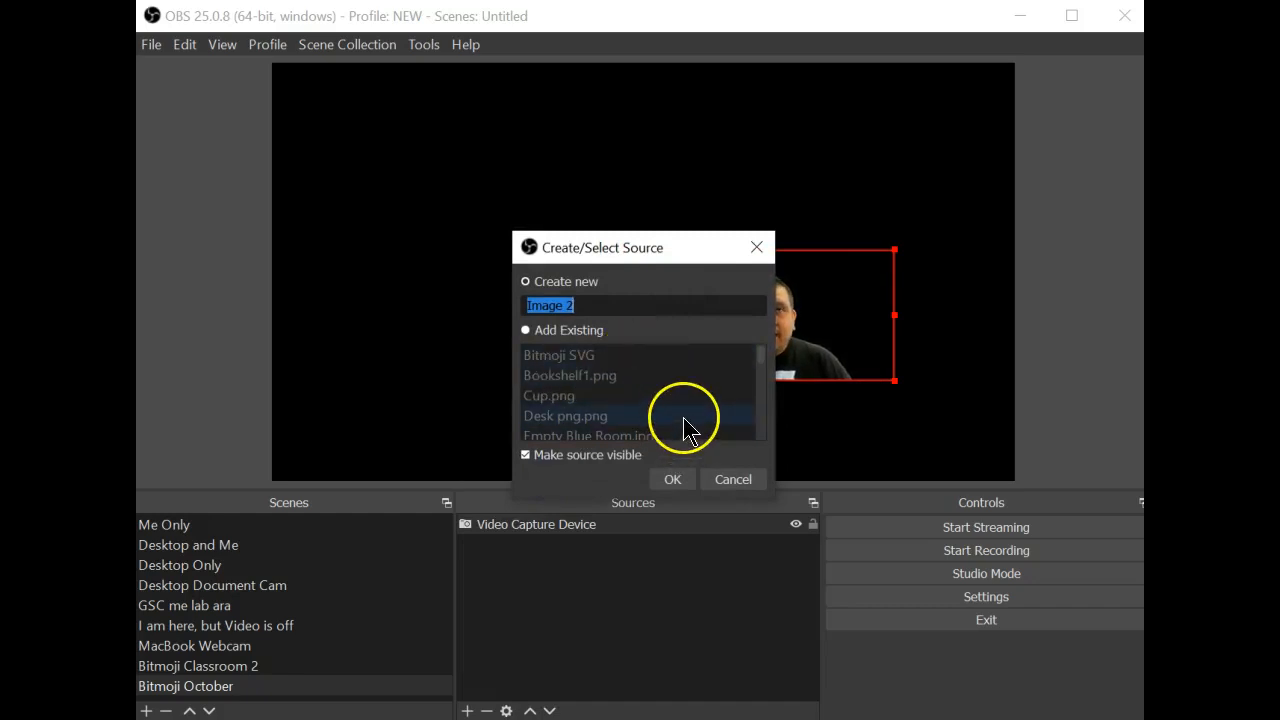
click(764, 354)
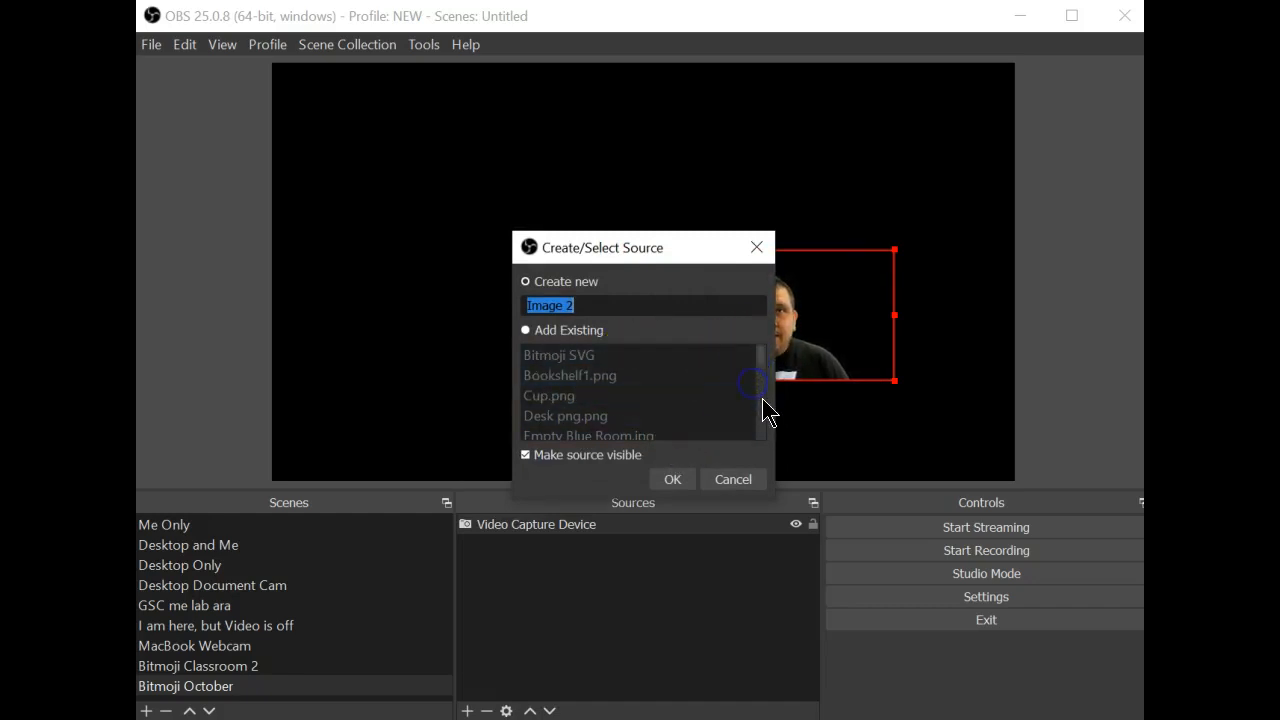
click(555, 330)
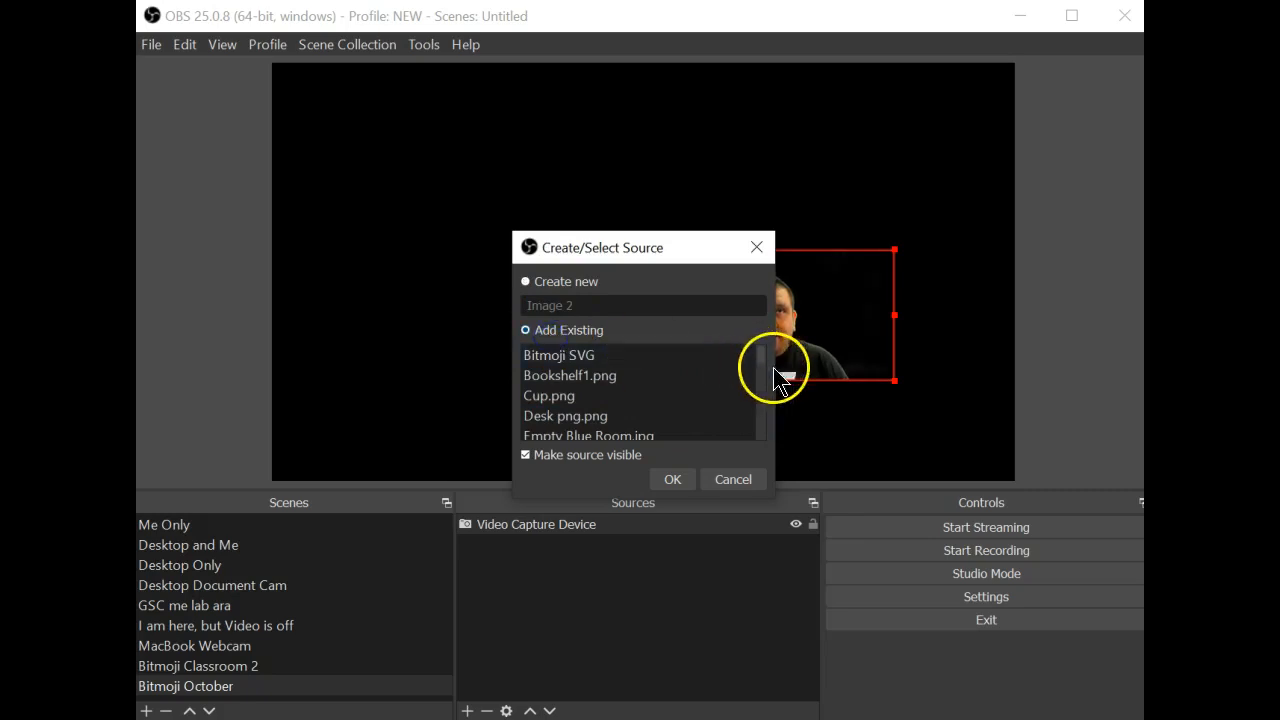
scroll(761, 370, down, 2)
click(650, 375)
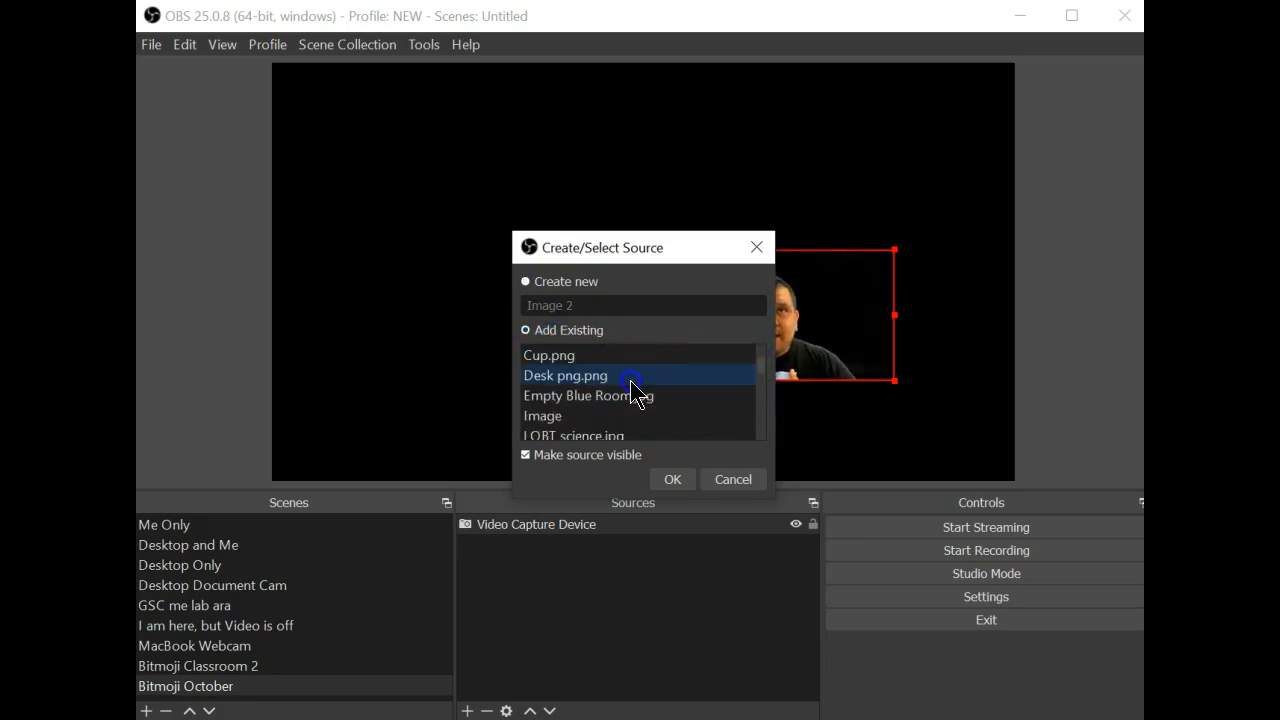
click(670, 480)
Shrink the desk into the lower right and seat the webcam feed behind it
drag(843, 414, 352, 463)
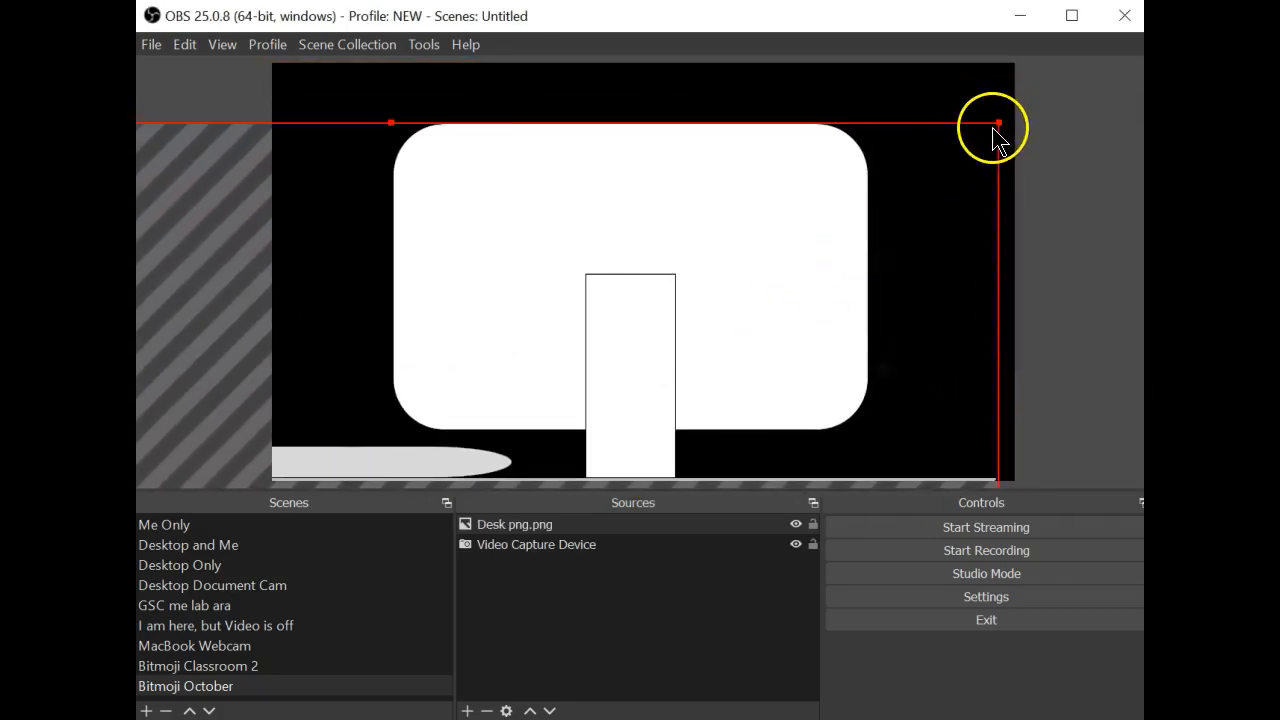
drag(999, 125, 617, 428)
drag(519, 419, 1054, 185)
drag(320, 170, 766, 417)
drag(929, 457, 751, 242)
click(472, 180)
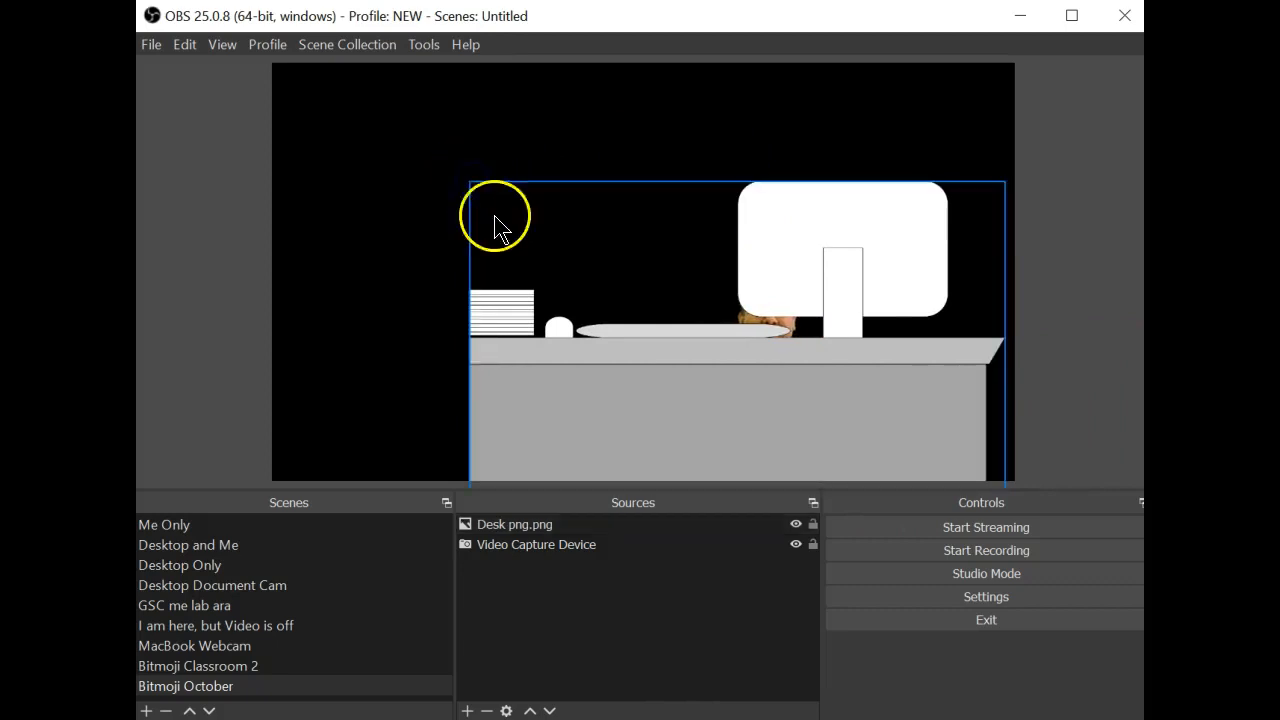
click(490, 210)
drag(470, 180, 703, 349)
drag(814, 449, 810, 333)
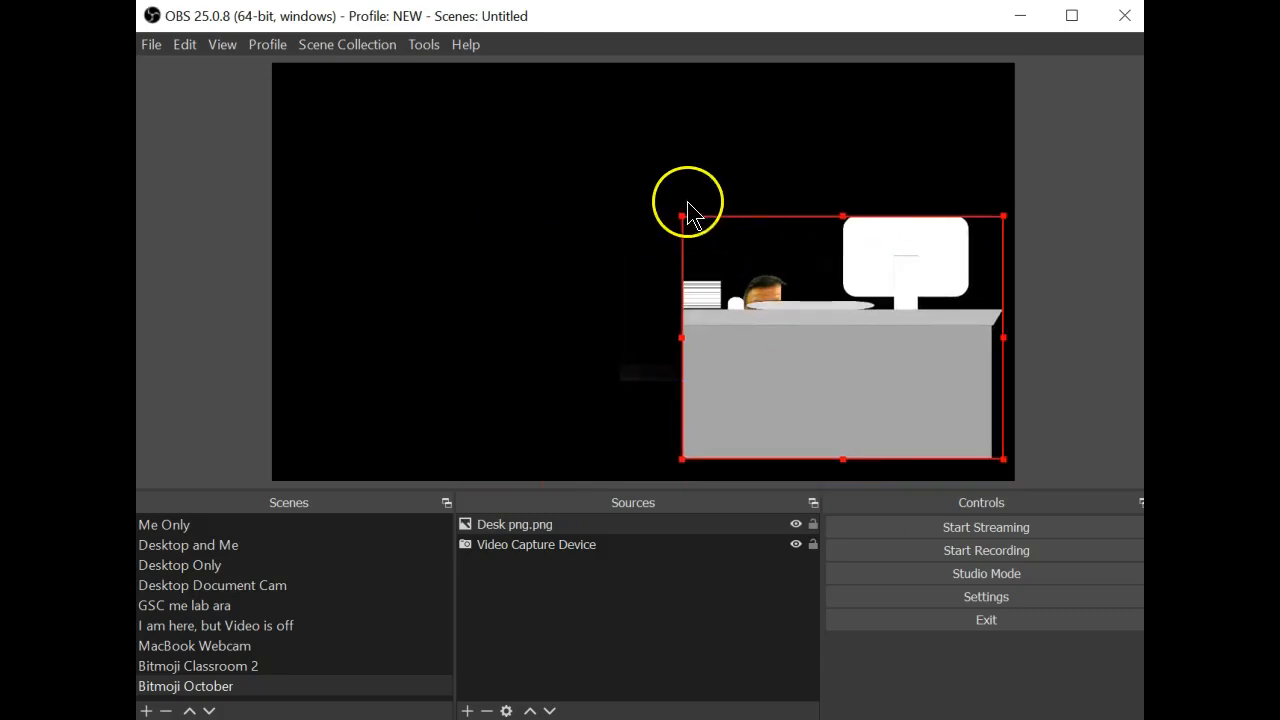
drag(680, 215, 700, 232)
drag(762, 287, 767, 317)
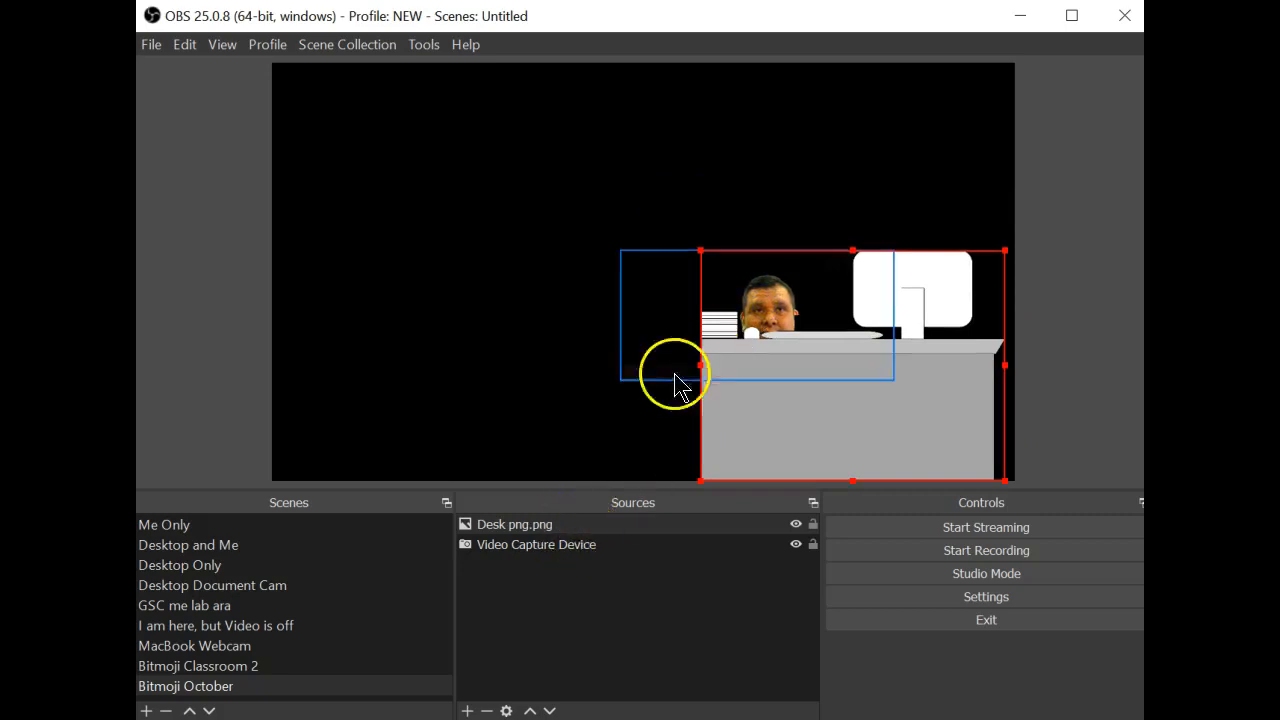
drag(652, 350, 682, 318)
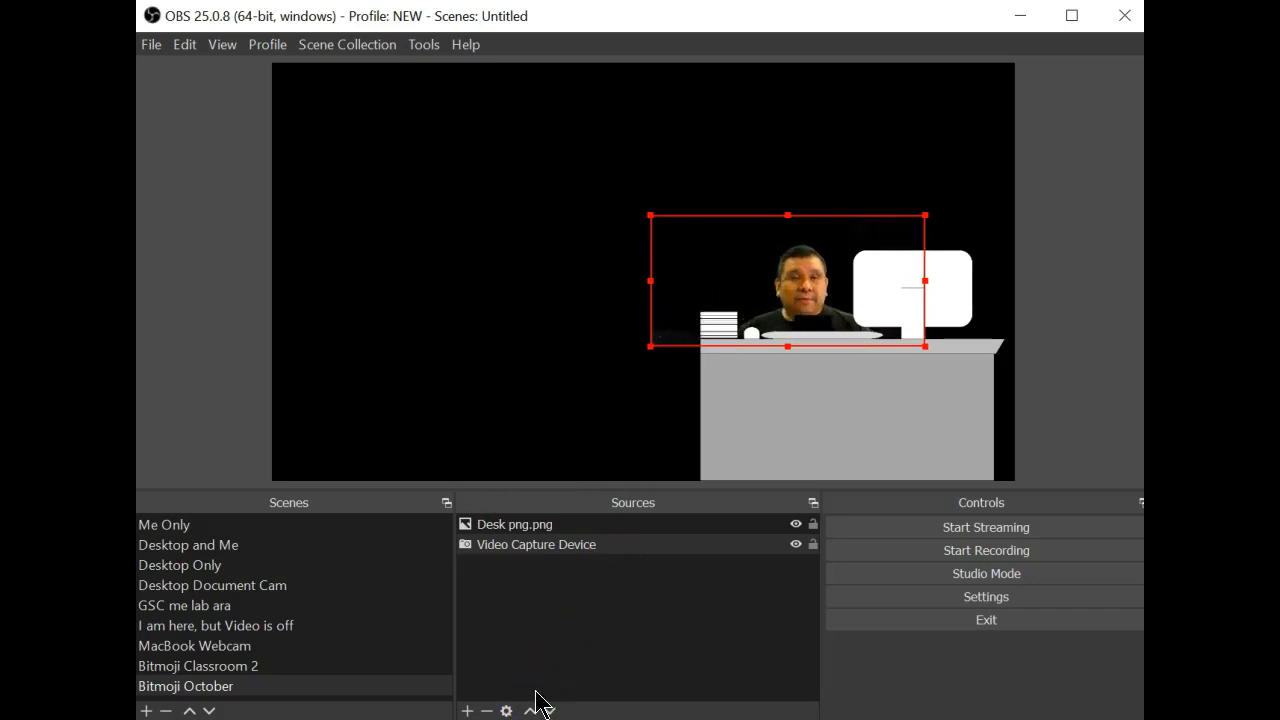
Add the existing Dell 2nd screen display capture to Bitmoji October
click(466, 710)
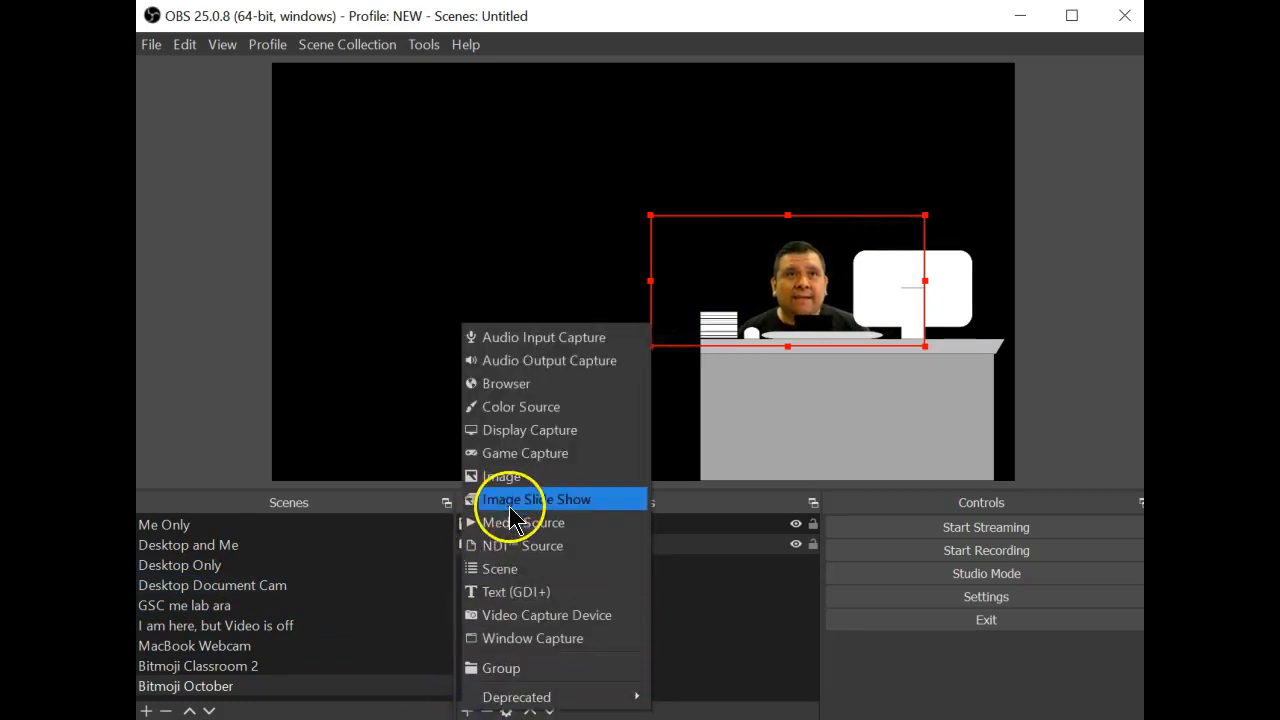
click(571, 432)
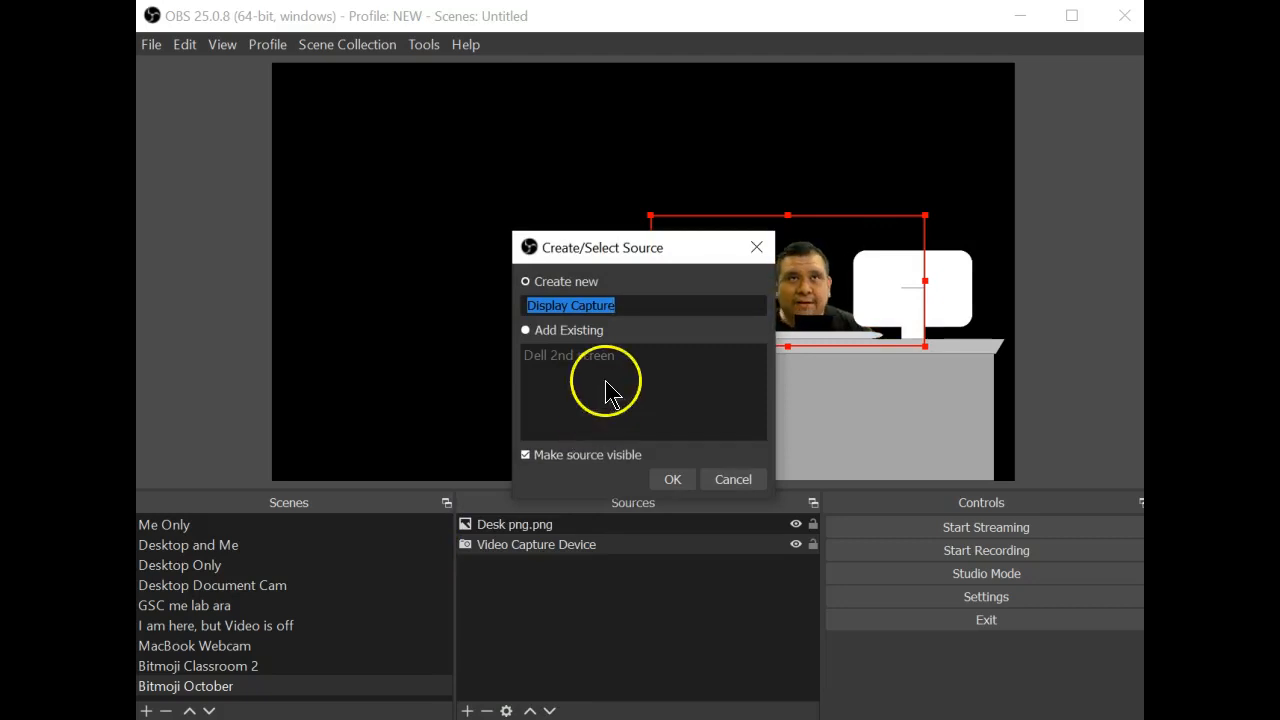
click(541, 338)
click(546, 358)
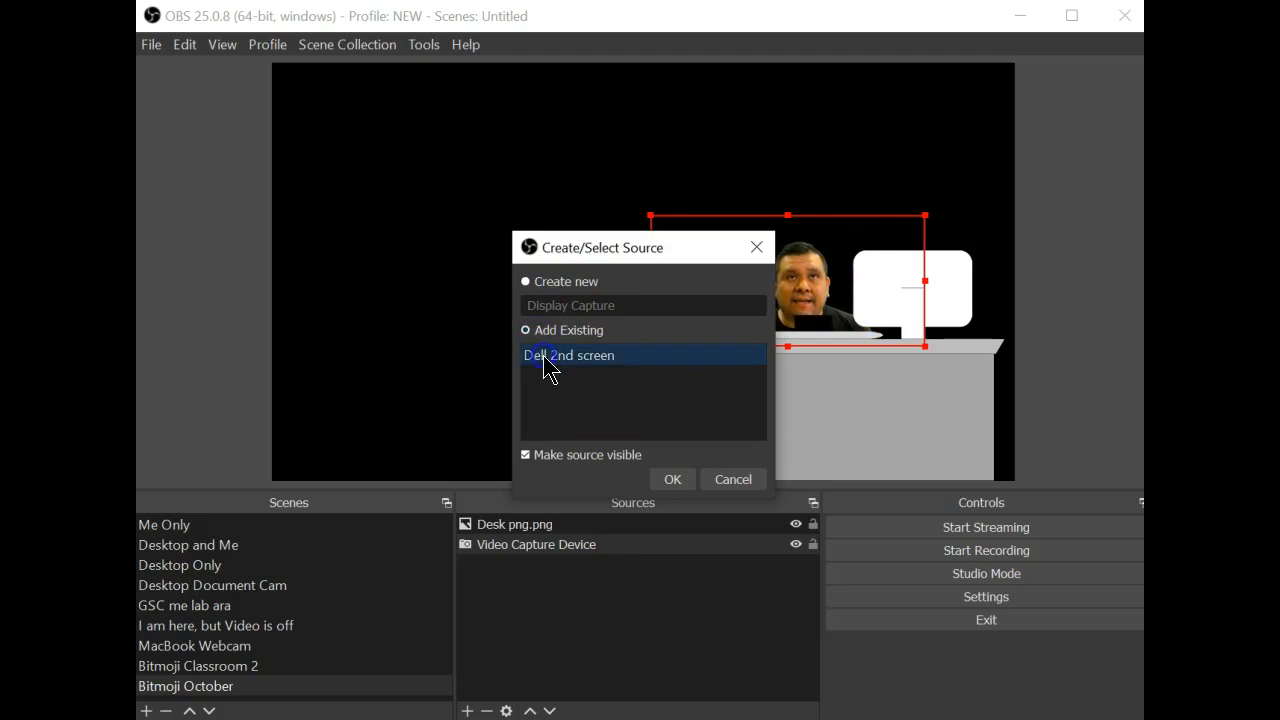
click(670, 485)
click(760, 290)
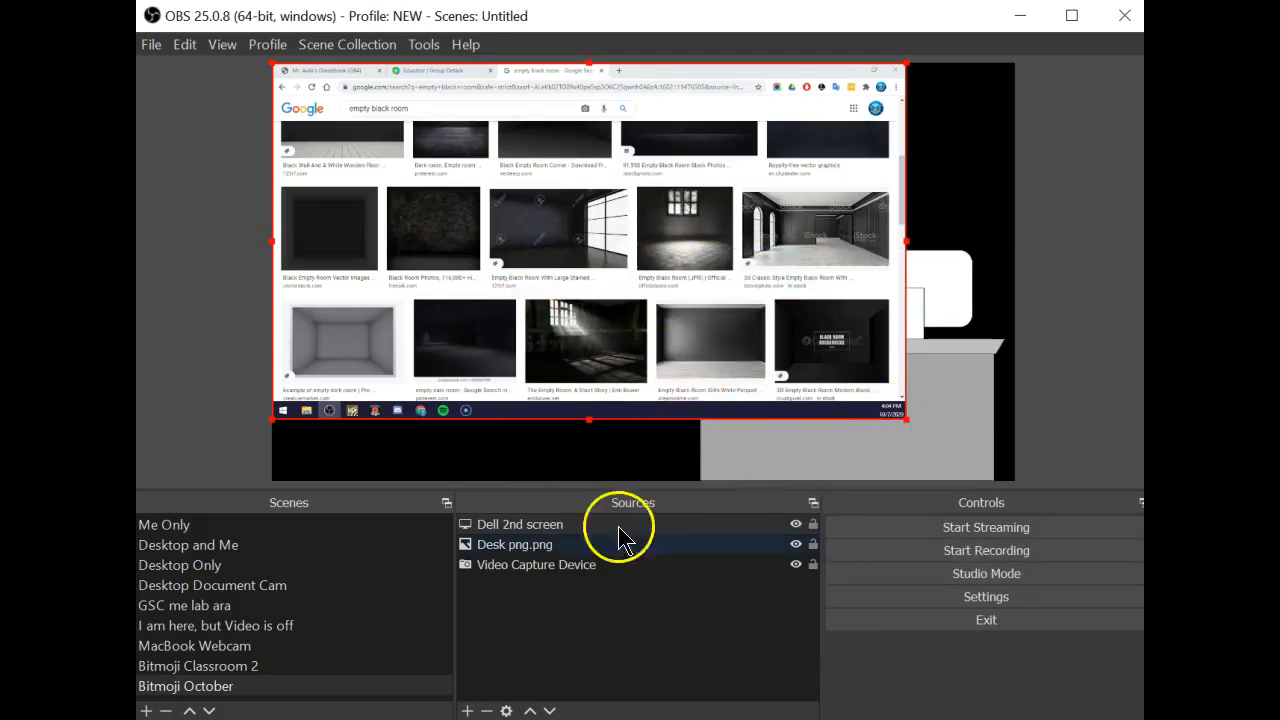
Move Dell 2nd screen to the bottom of the Sources list and stretch it across the canvas
click(537, 526)
drag(537, 531, 531, 580)
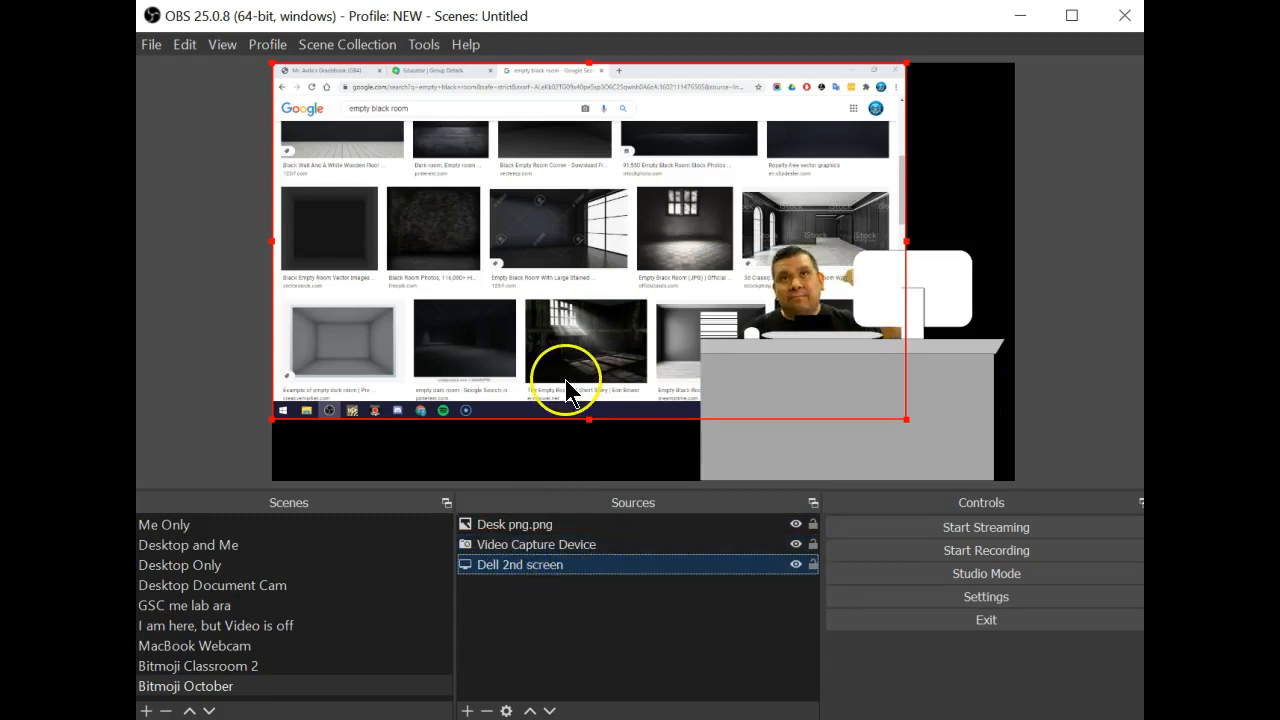
click(591, 355)
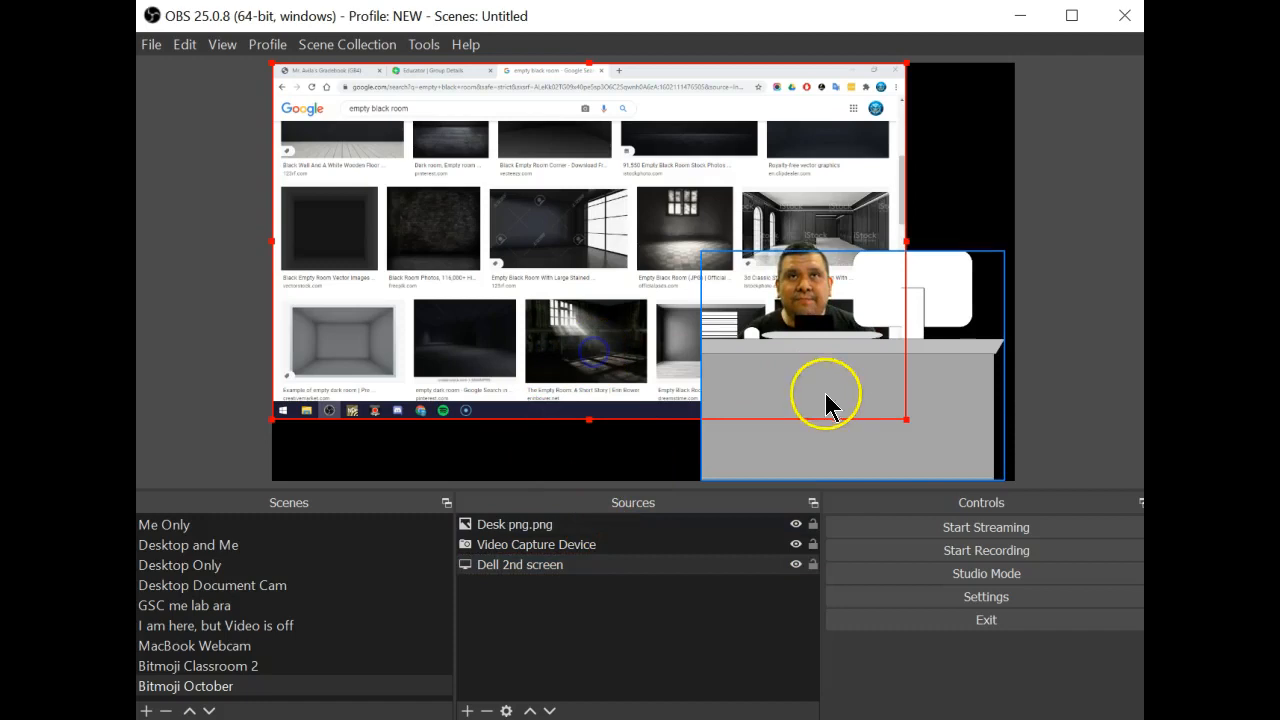
drag(907, 421, 831, 486)
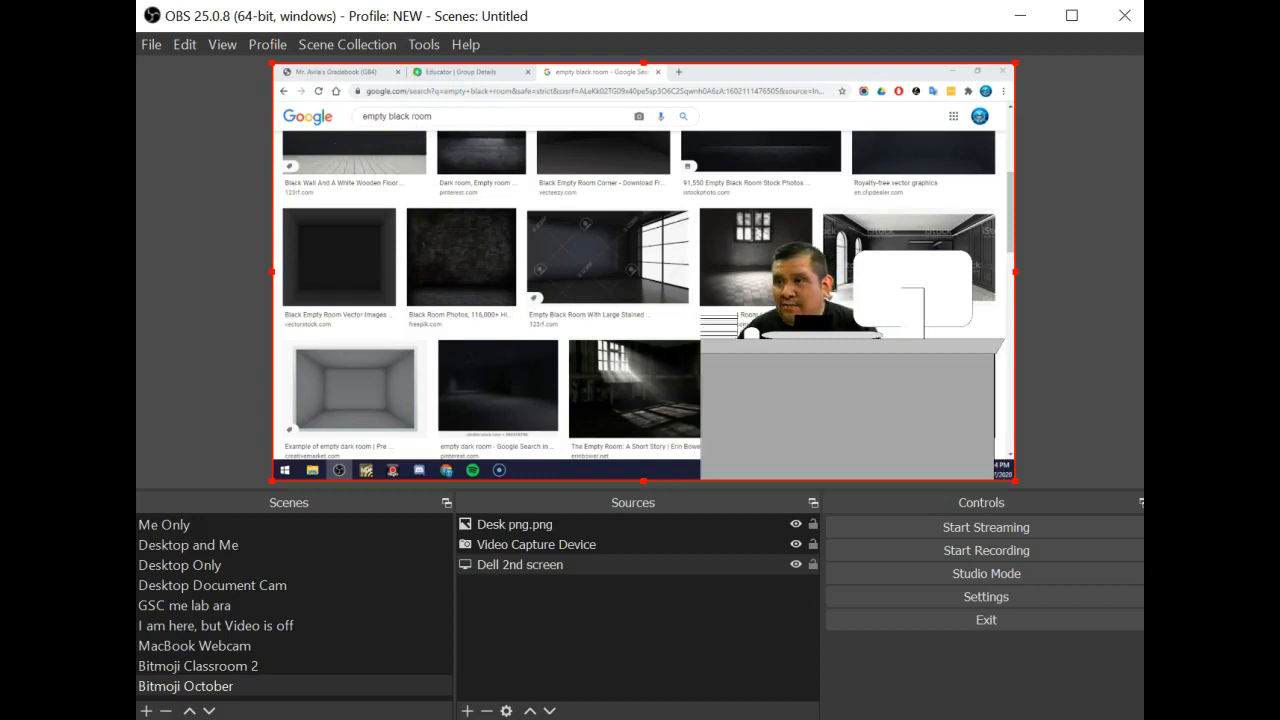
Browse the 'empty black room' image results and preview the sunlit 'The Empty Room: A Short Story' photo
scroll(383, 300, up, 3)
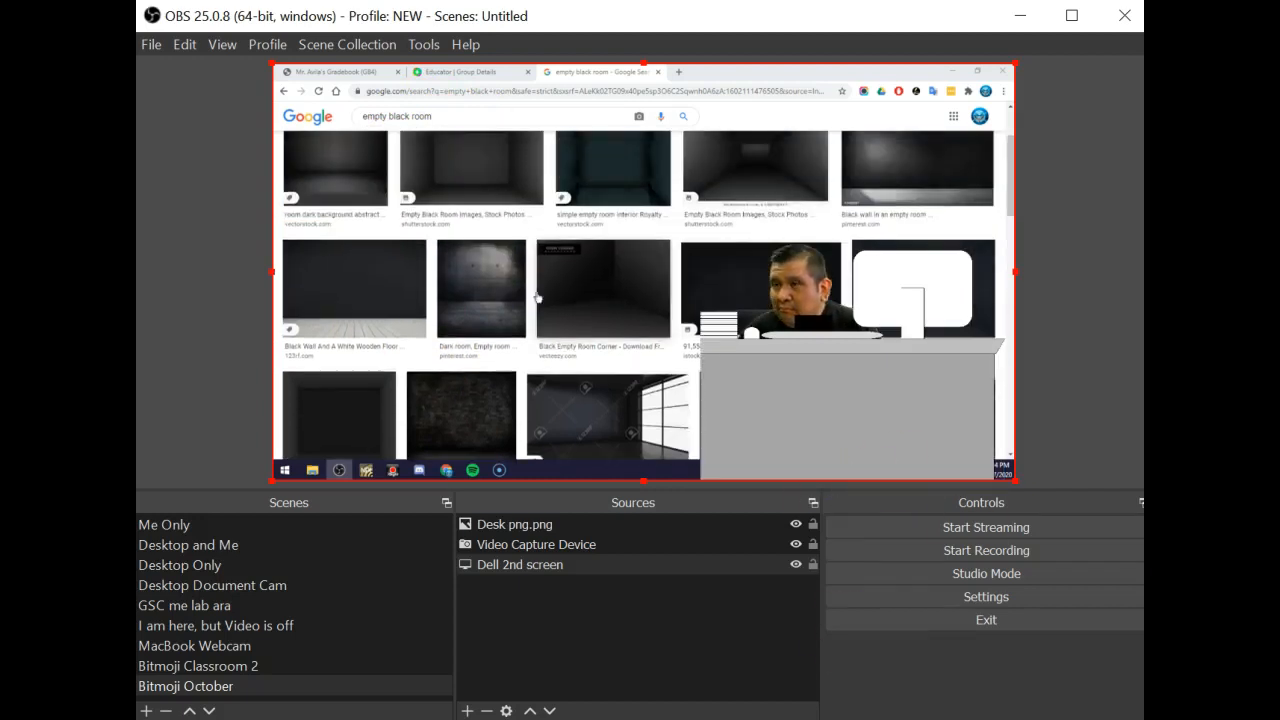
click(383, 300)
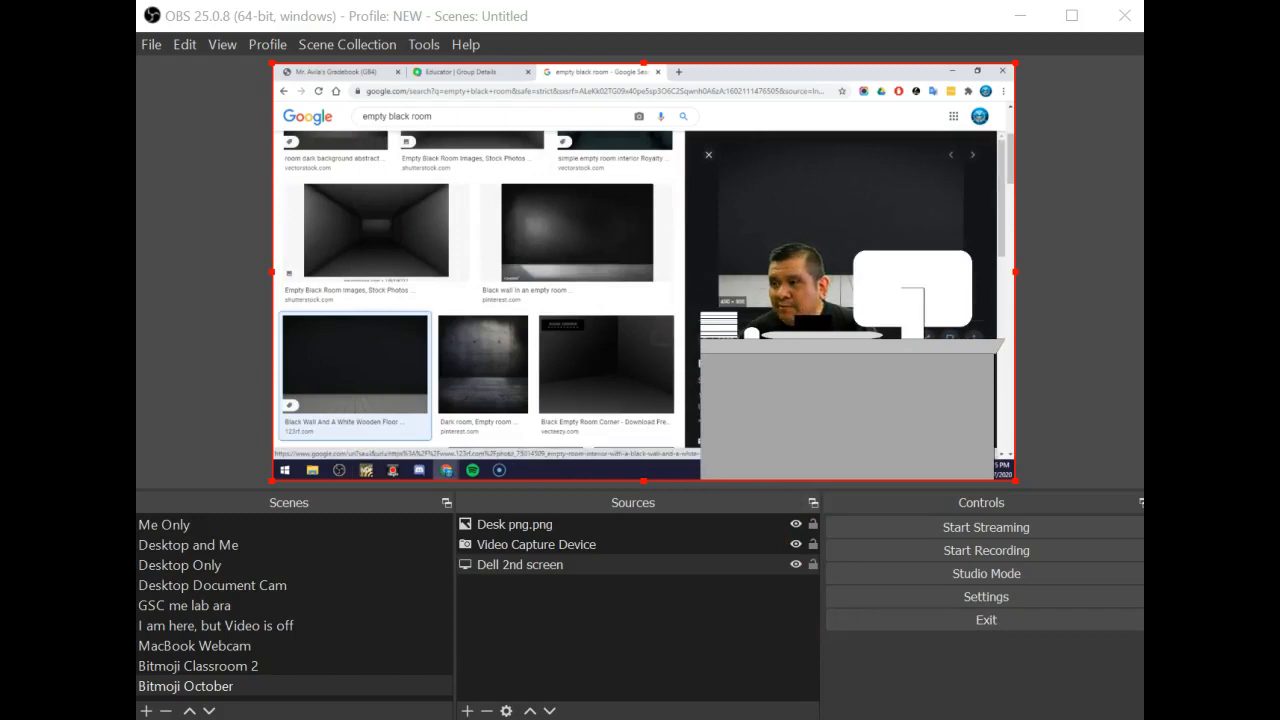
click(616, 369)
click(380, 380)
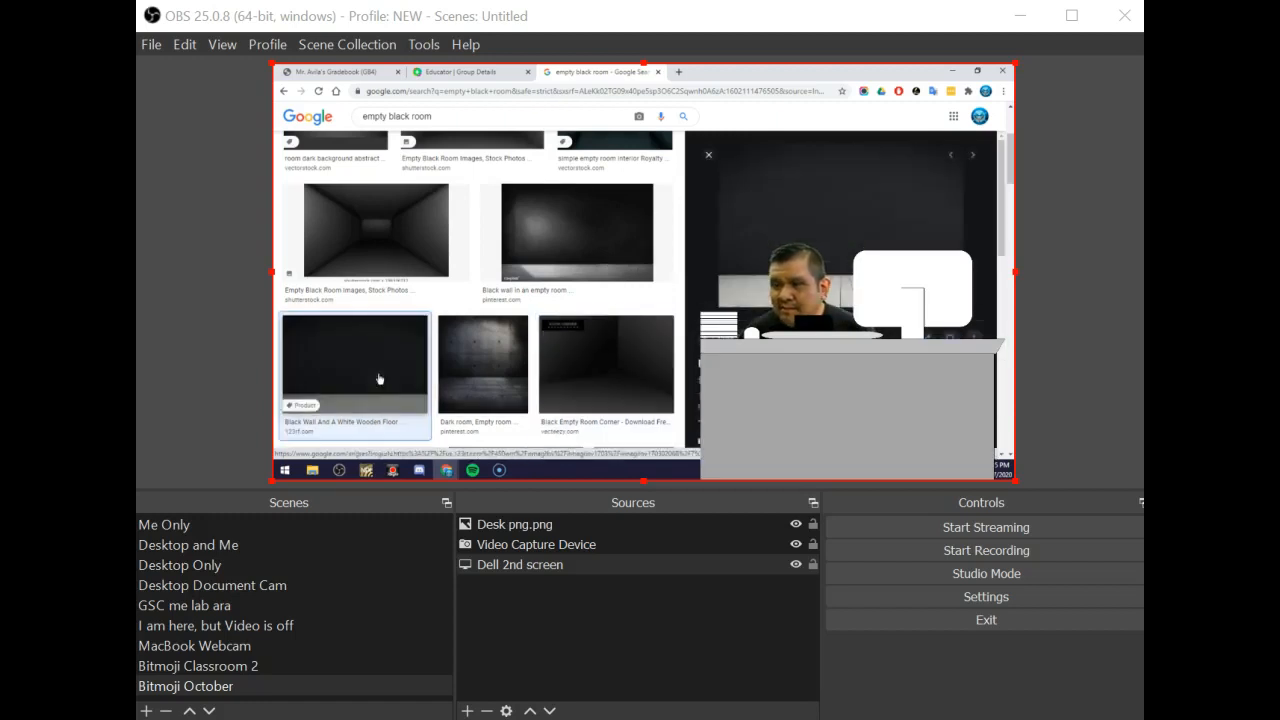
scroll(380, 378, down, 2)
click(386, 303)
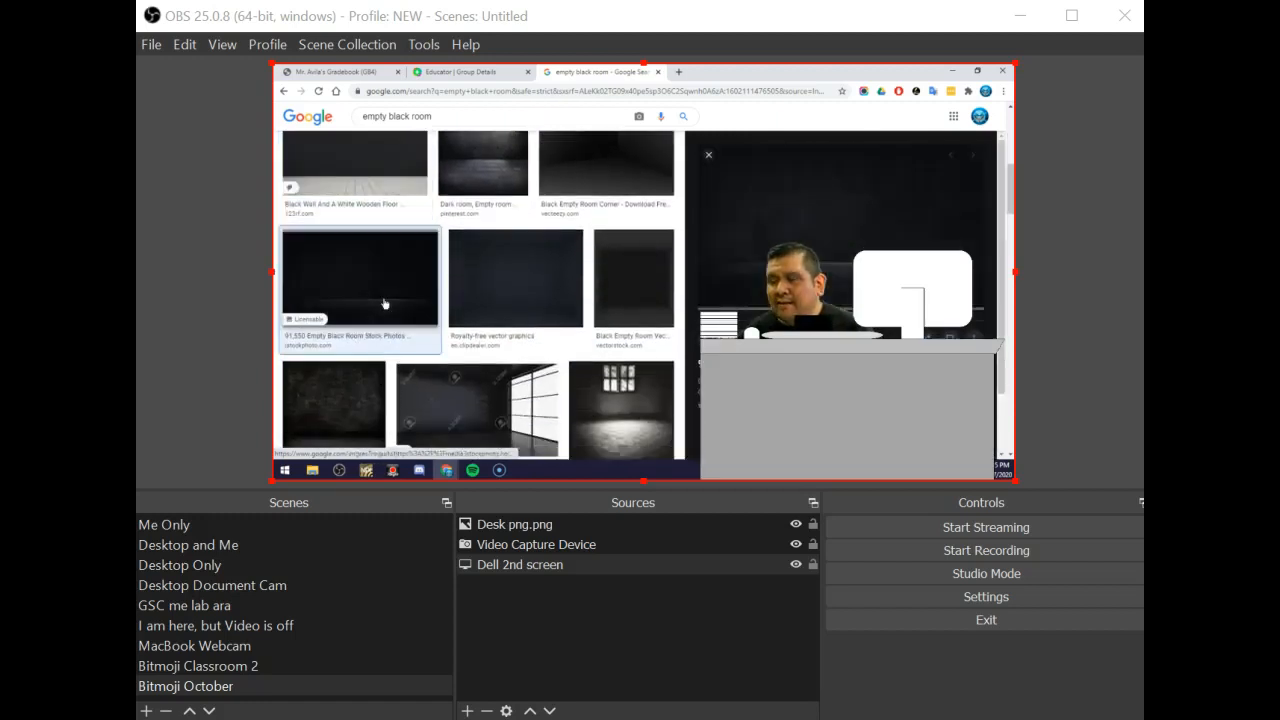
scroll(395, 312, down, 1)
scroll(395, 312, down, 2)
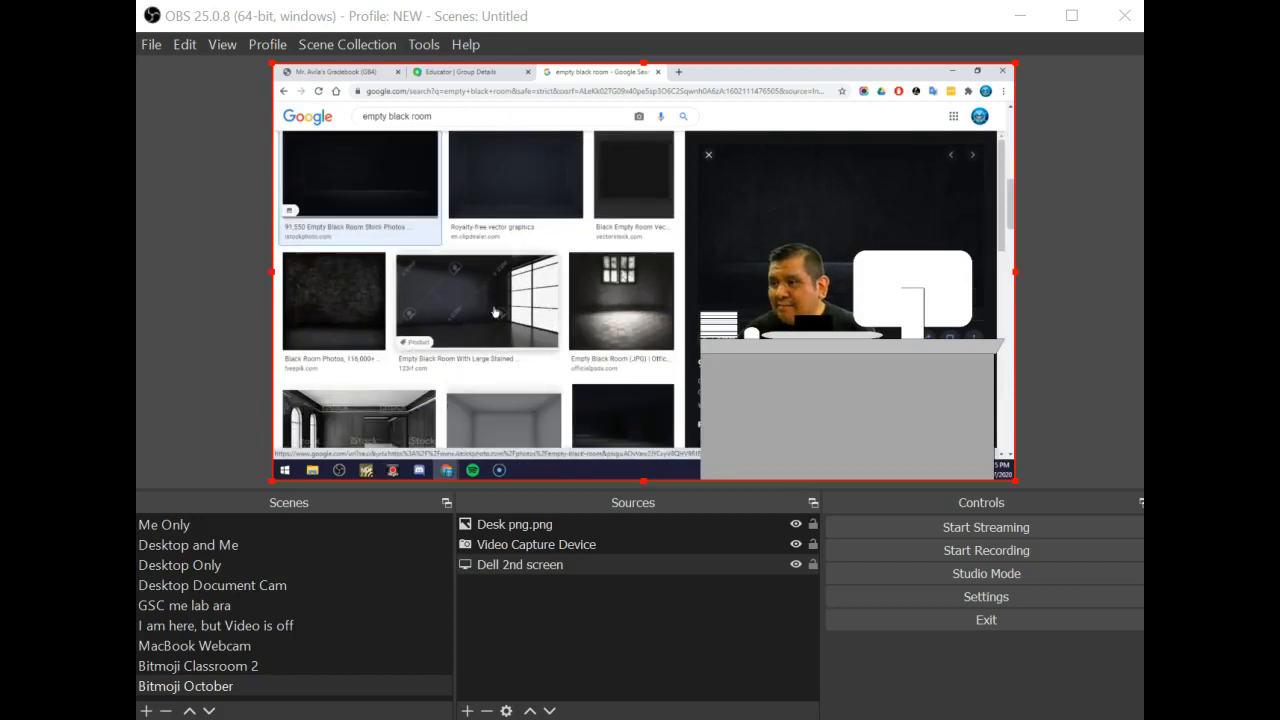
click(598, 313)
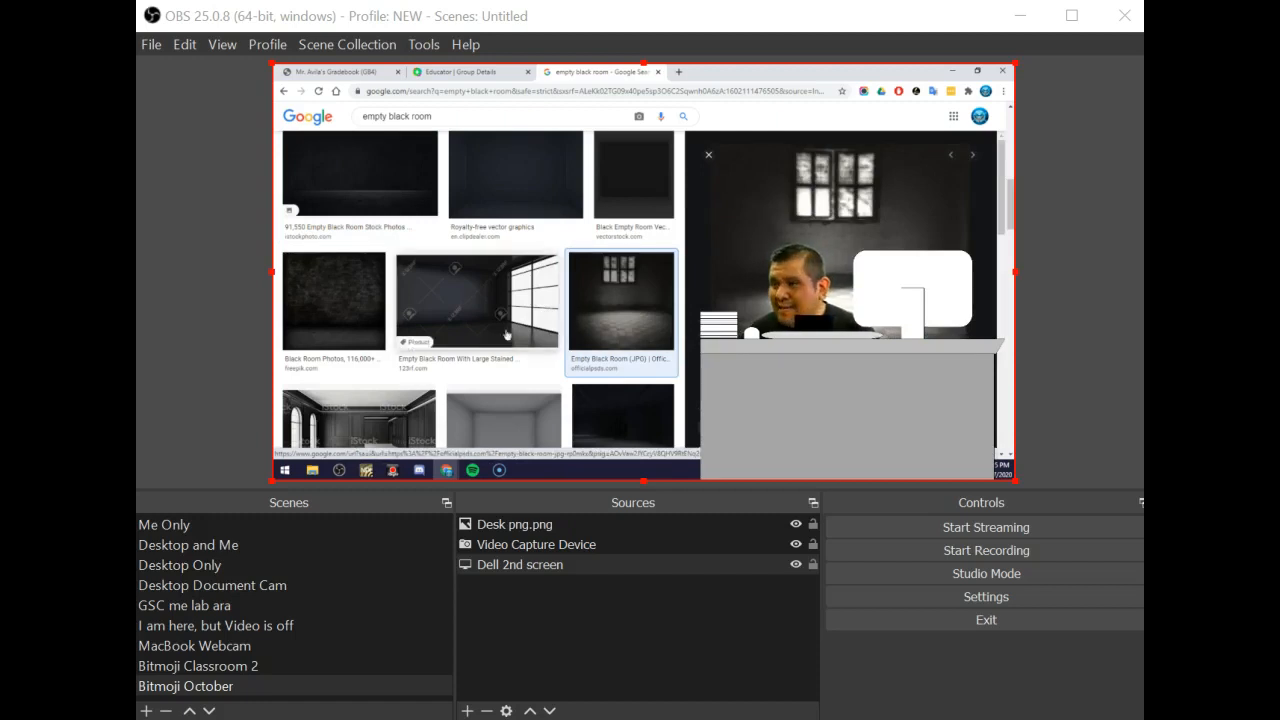
click(361, 310)
scroll(361, 310, down, 5)
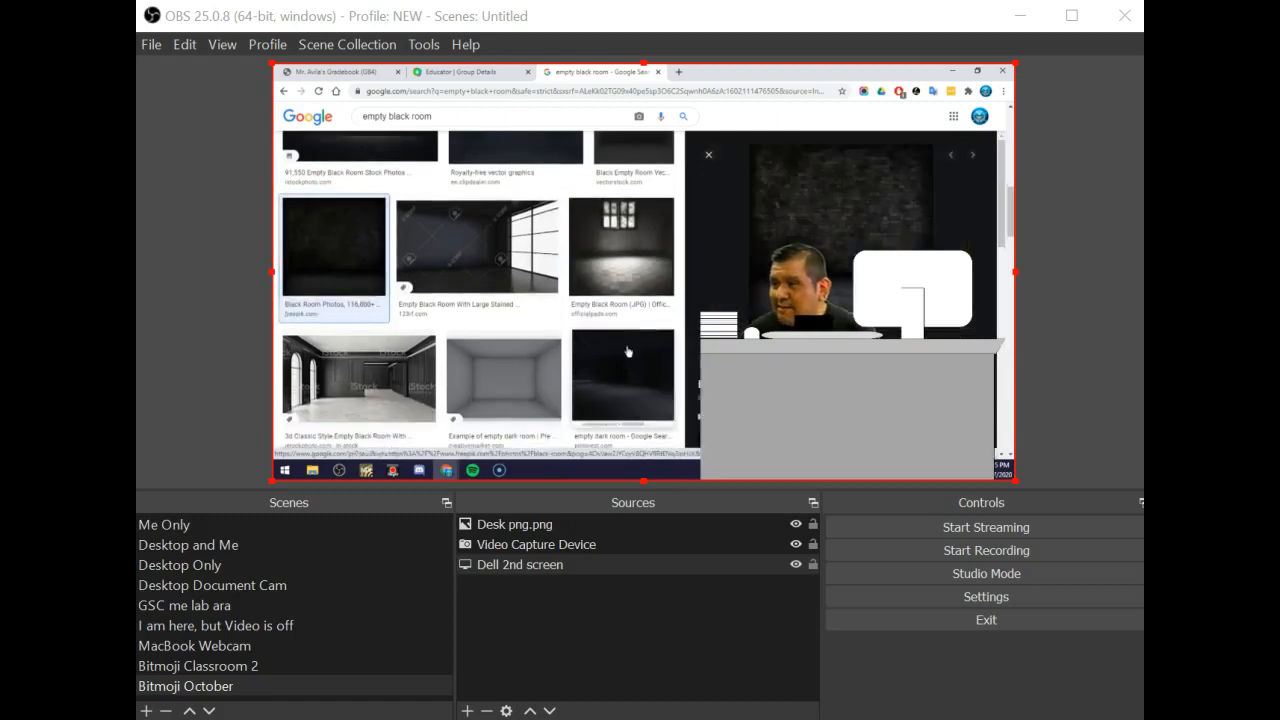
click(350, 295)
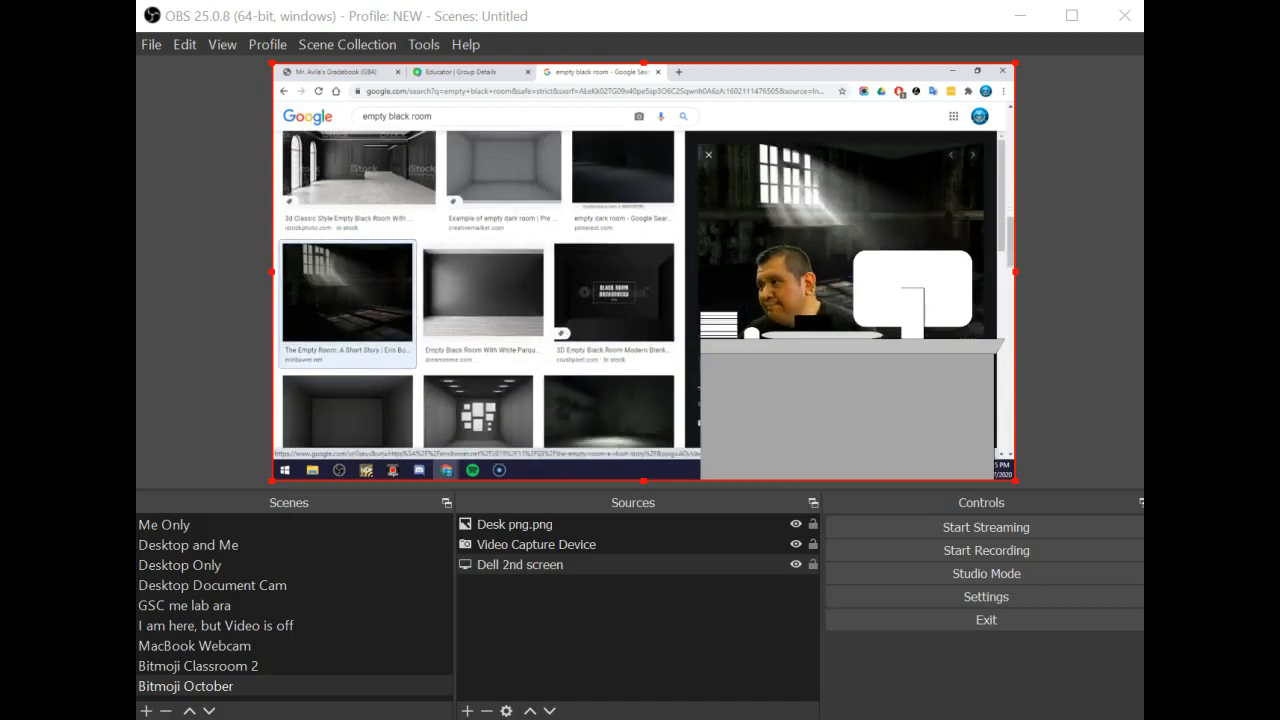
Save the previewed room image to Downloads as dark-room-1024x683.jpg
right_click(795, 225)
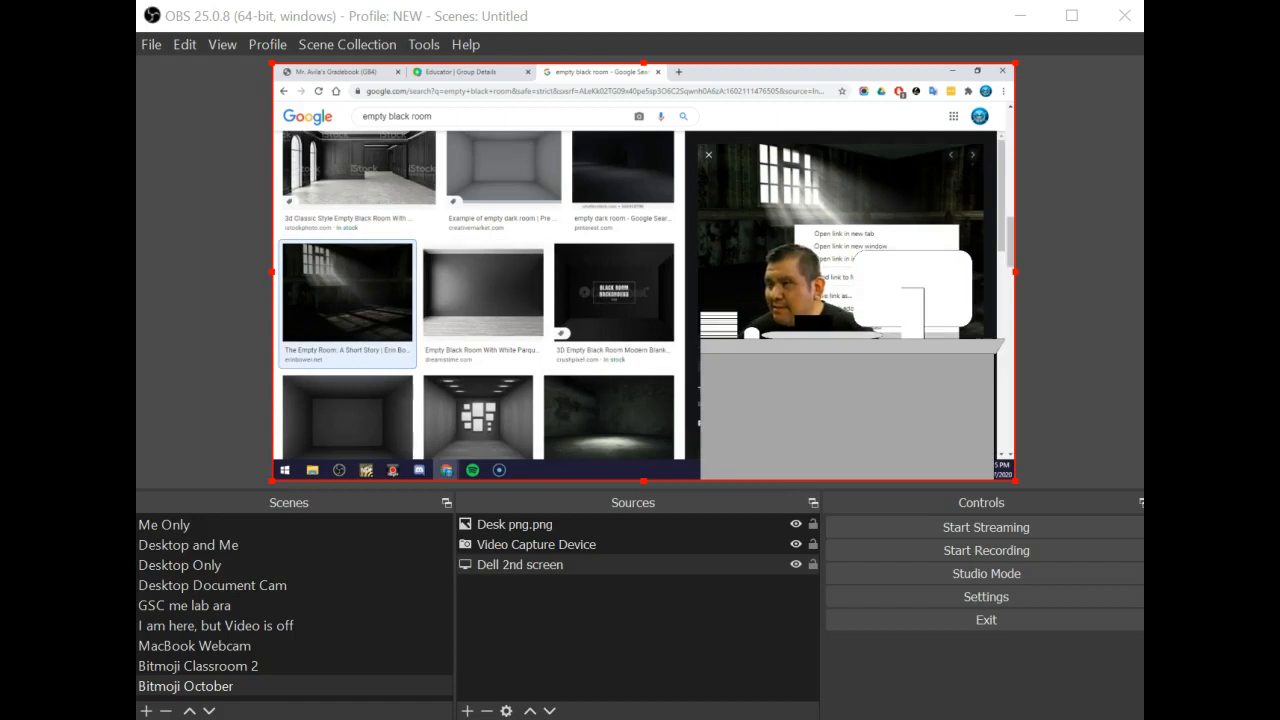
click(845, 341)
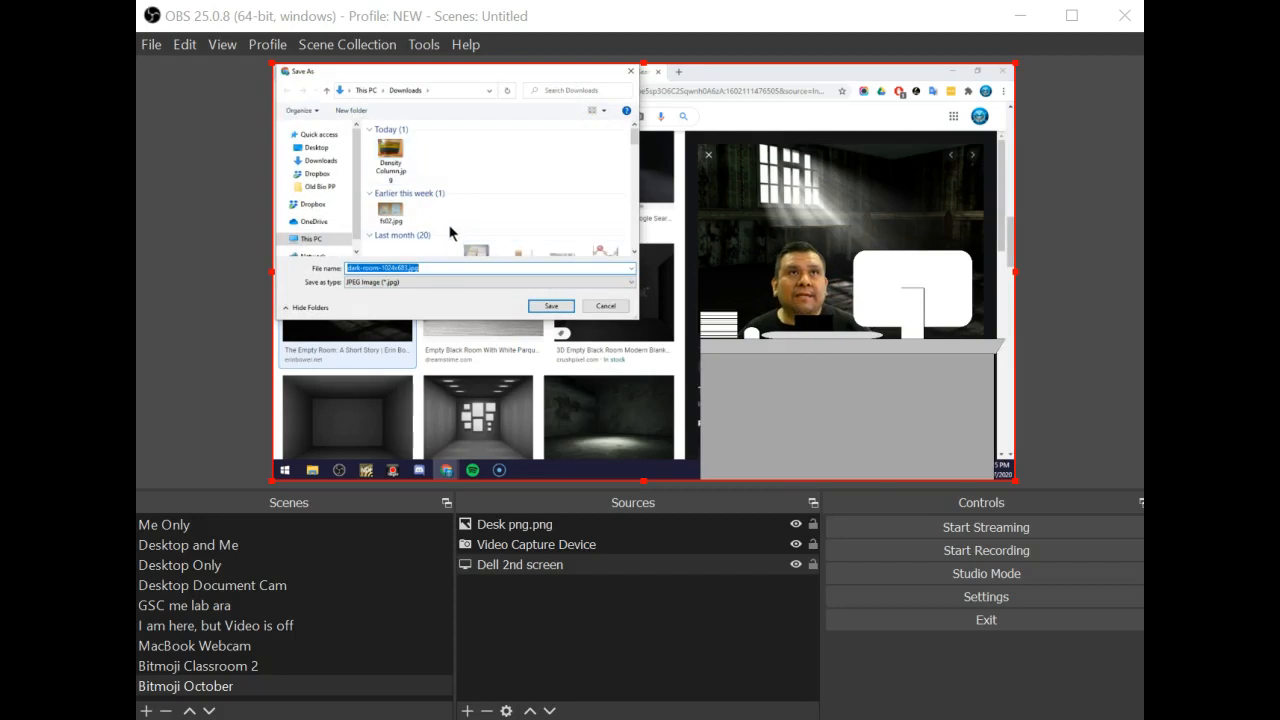
click(551, 306)
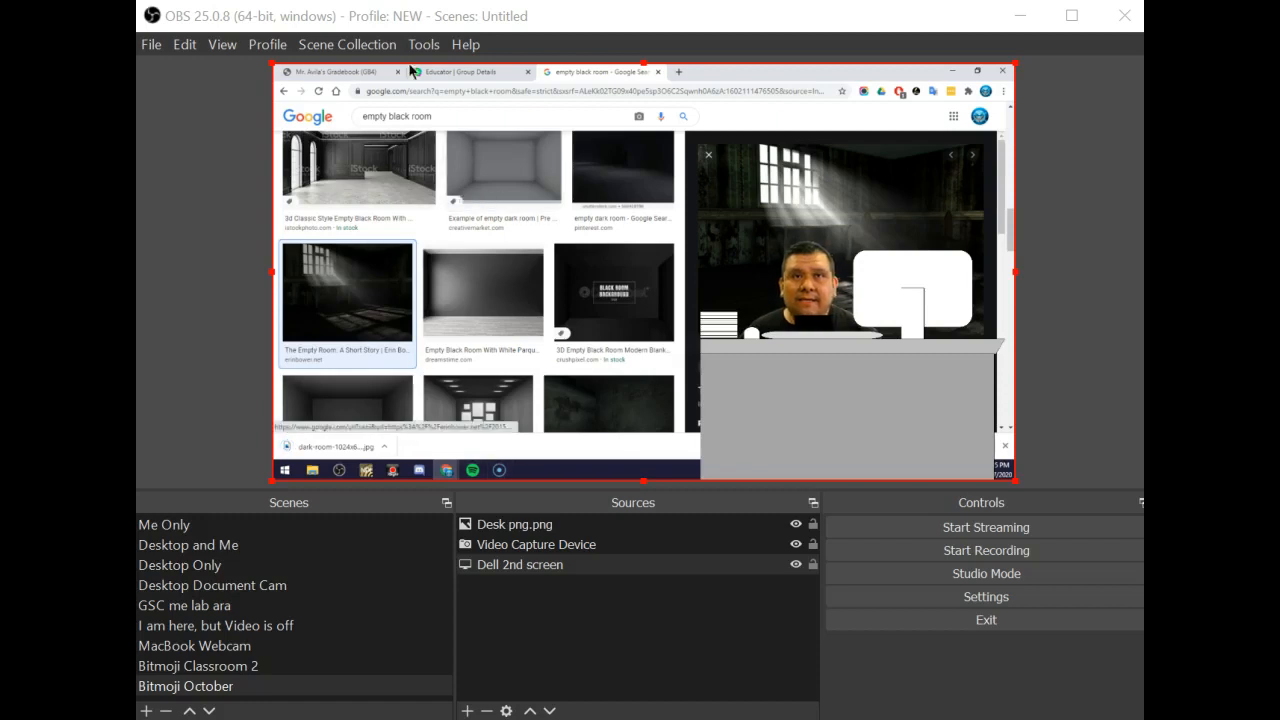
Create an image source named Spooky Room loading dark-room-1024x683.jpg from Downloads
click(467, 710)
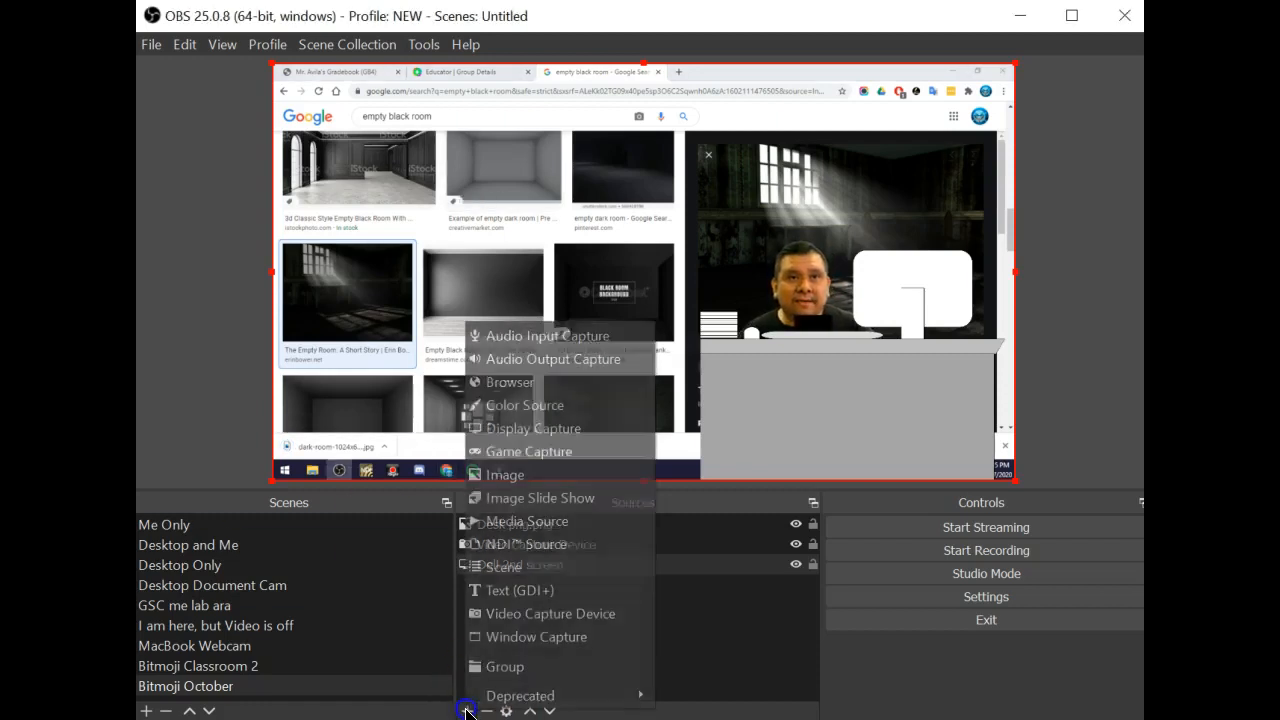
click(552, 476)
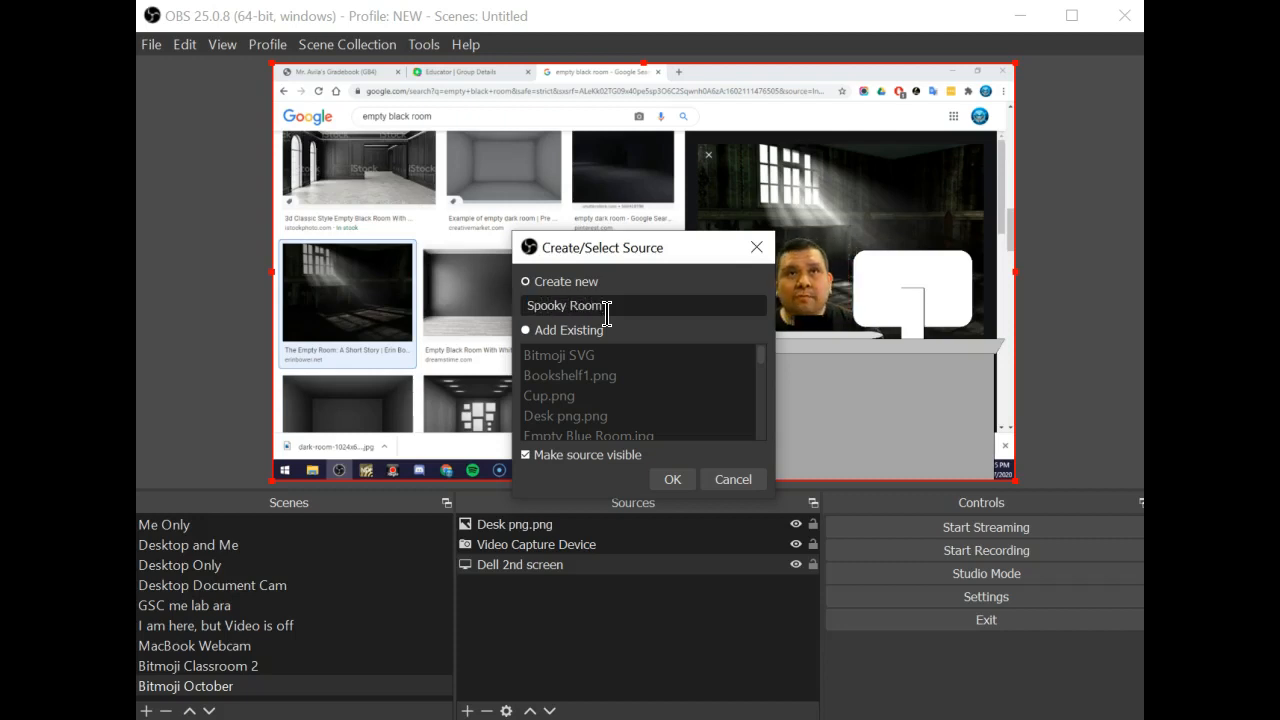
click(676, 480)
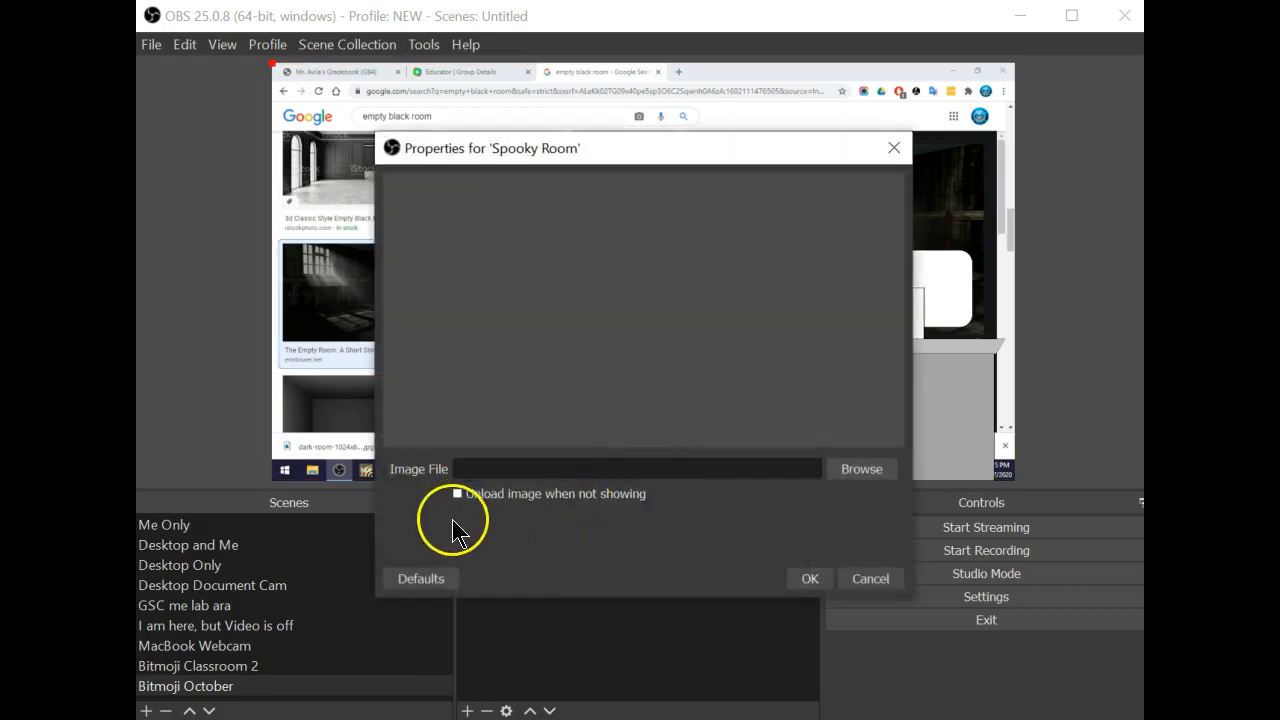
click(845, 466)
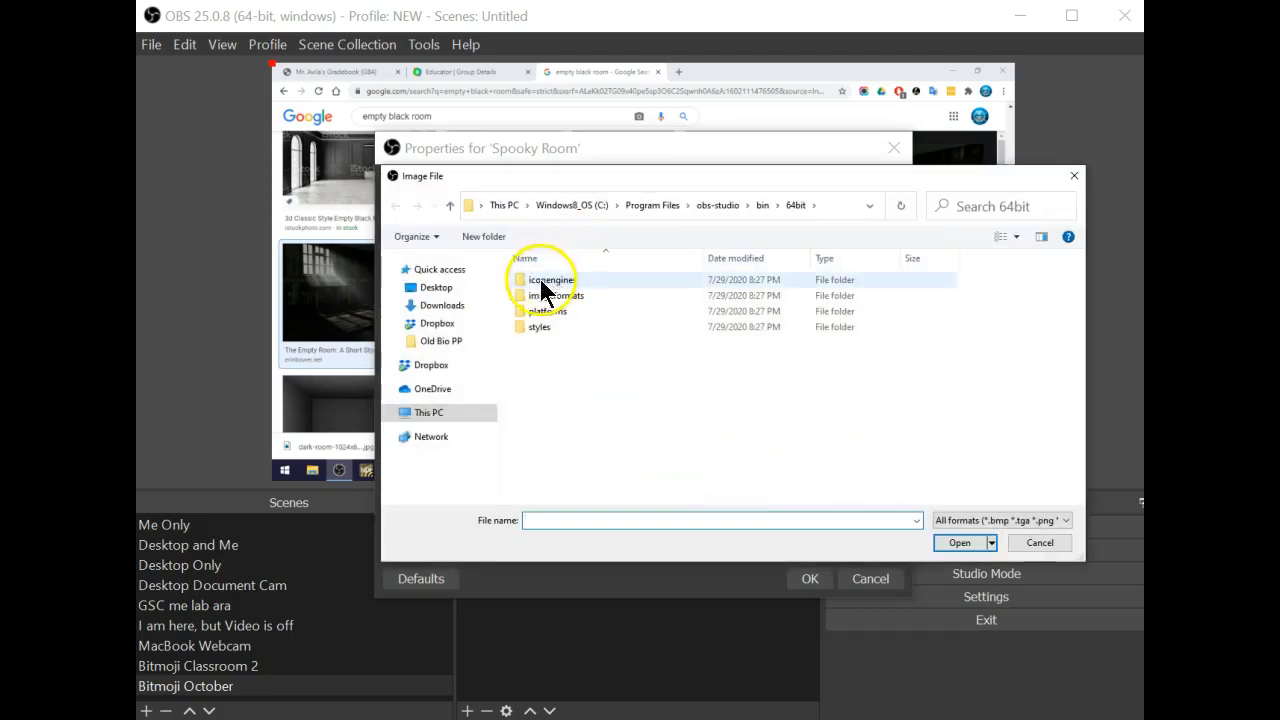
click(452, 307)
click(535, 292)
click(961, 543)
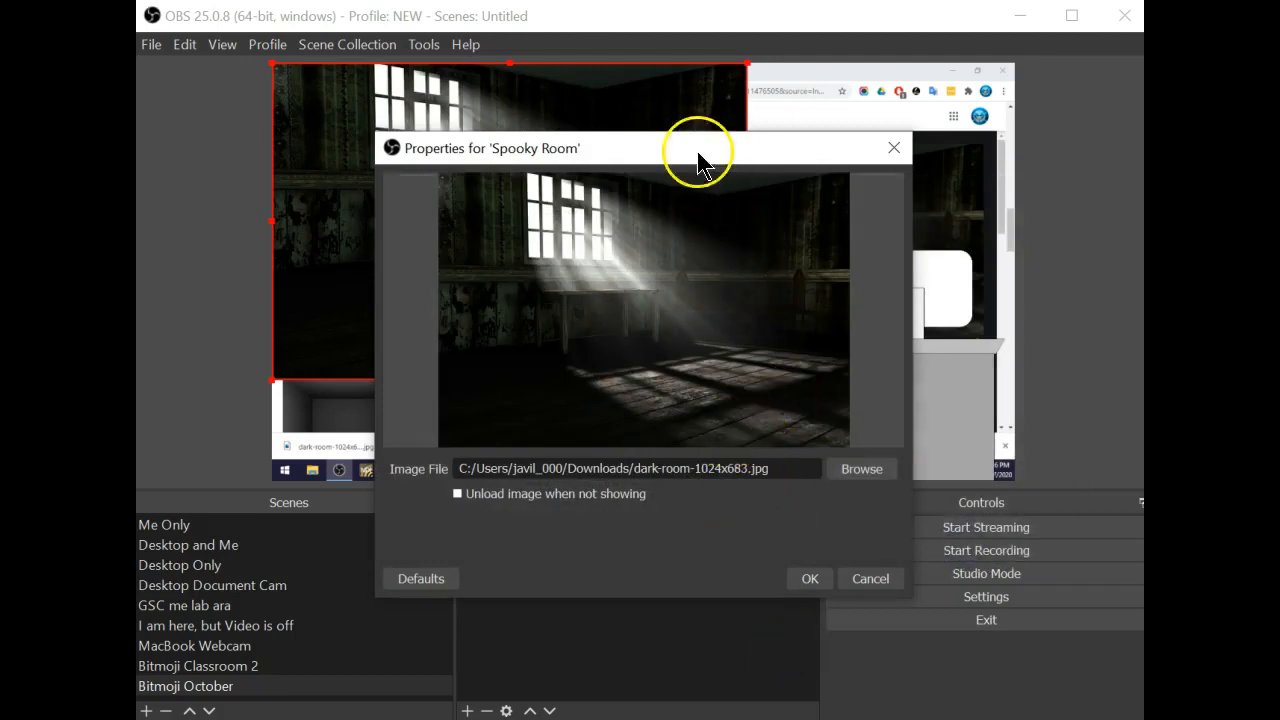
click(813, 595)
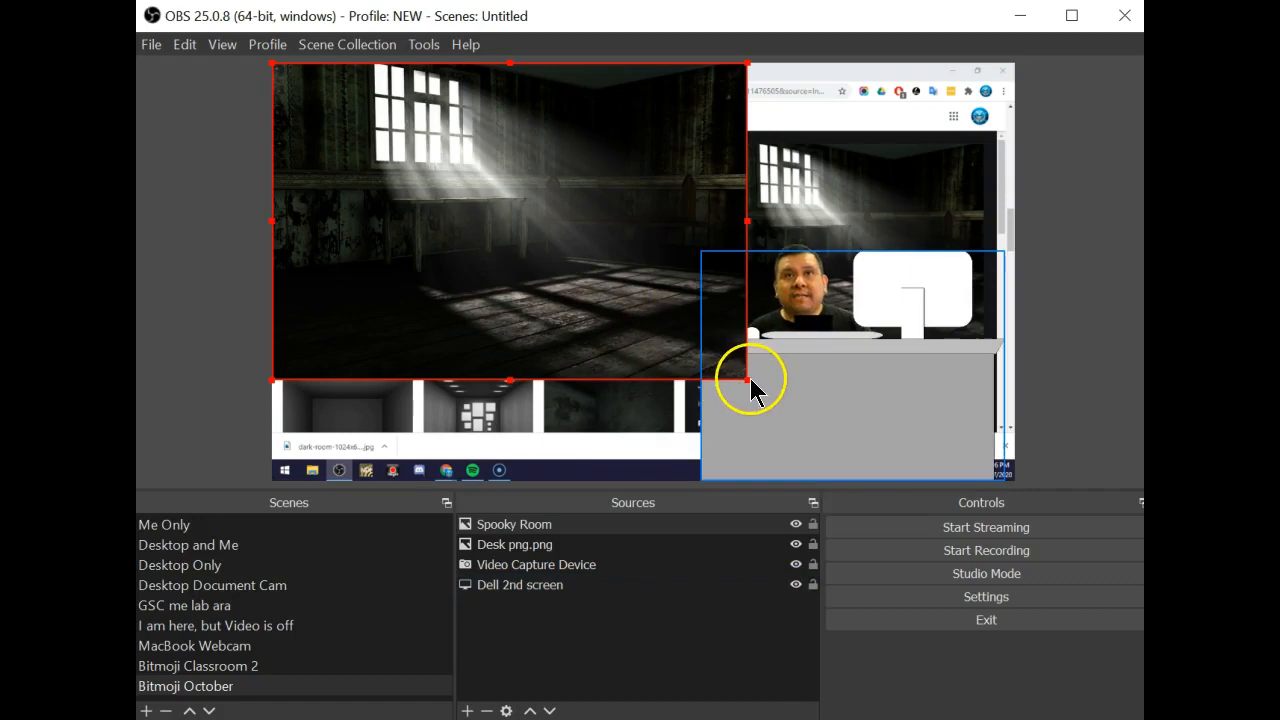
Stretch Spooky Room over the canvas and send it to the bottom of the Sources list
drag(749, 378, 1016, 516)
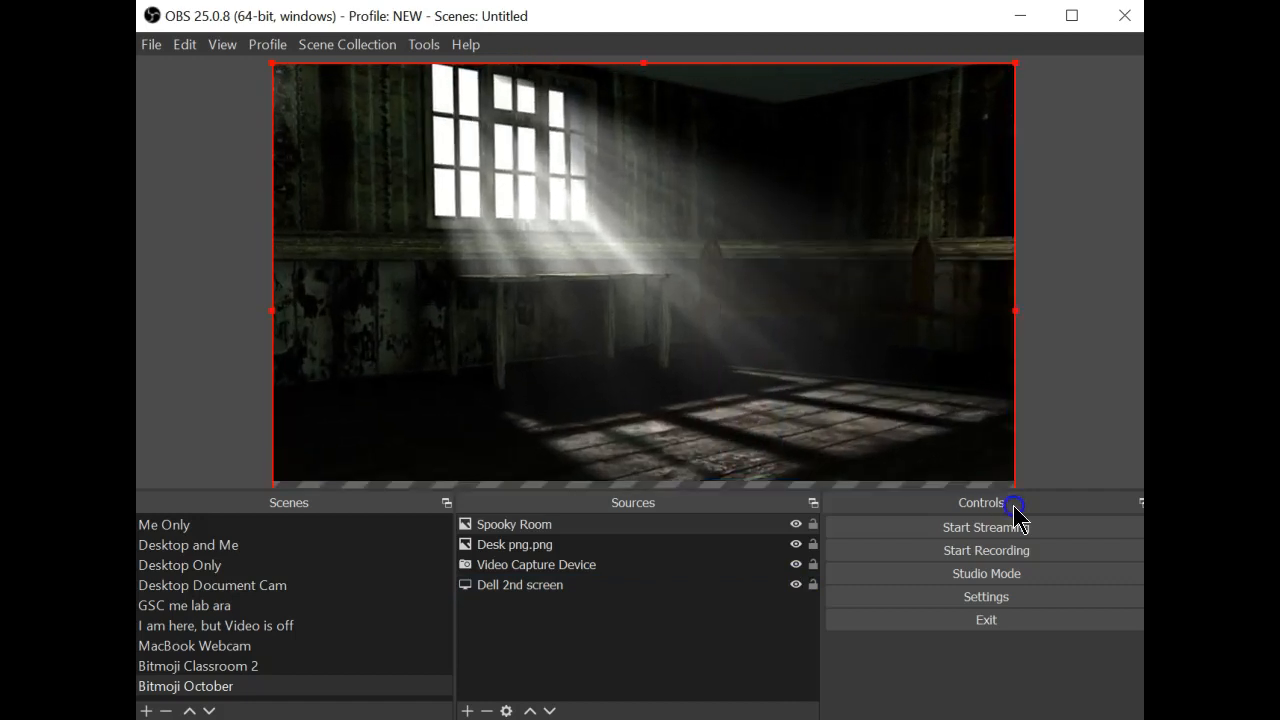
click(548, 524)
drag(549, 526, 555, 595)
Shrink Dell 2nd screen into the top-left corner and nudge the desk slightly right
click(523, 565)
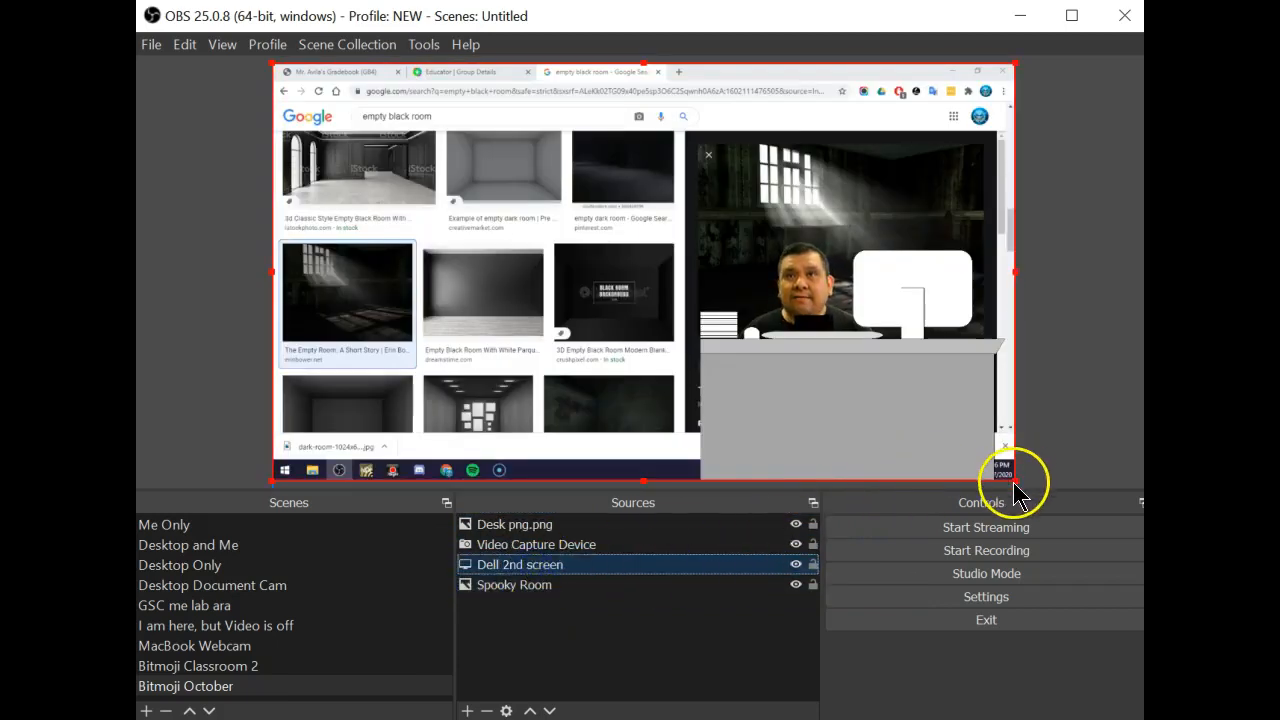
drag(1013, 481, 478, 237)
drag(843, 400, 865, 392)
drag(828, 322, 833, 322)
Reposition the Spooky Room backdrop slightly and enlarge the top-left screen capture
click(723, 275)
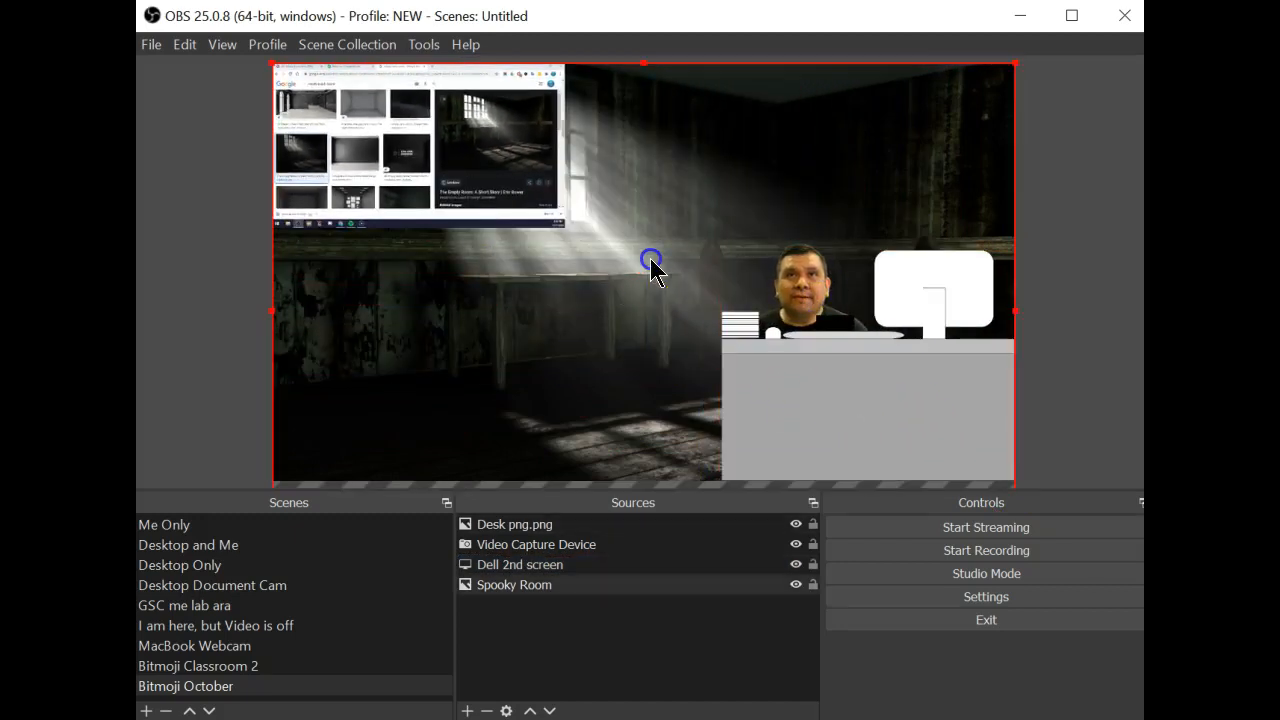
drag(687, 258, 699, 218)
click(538, 187)
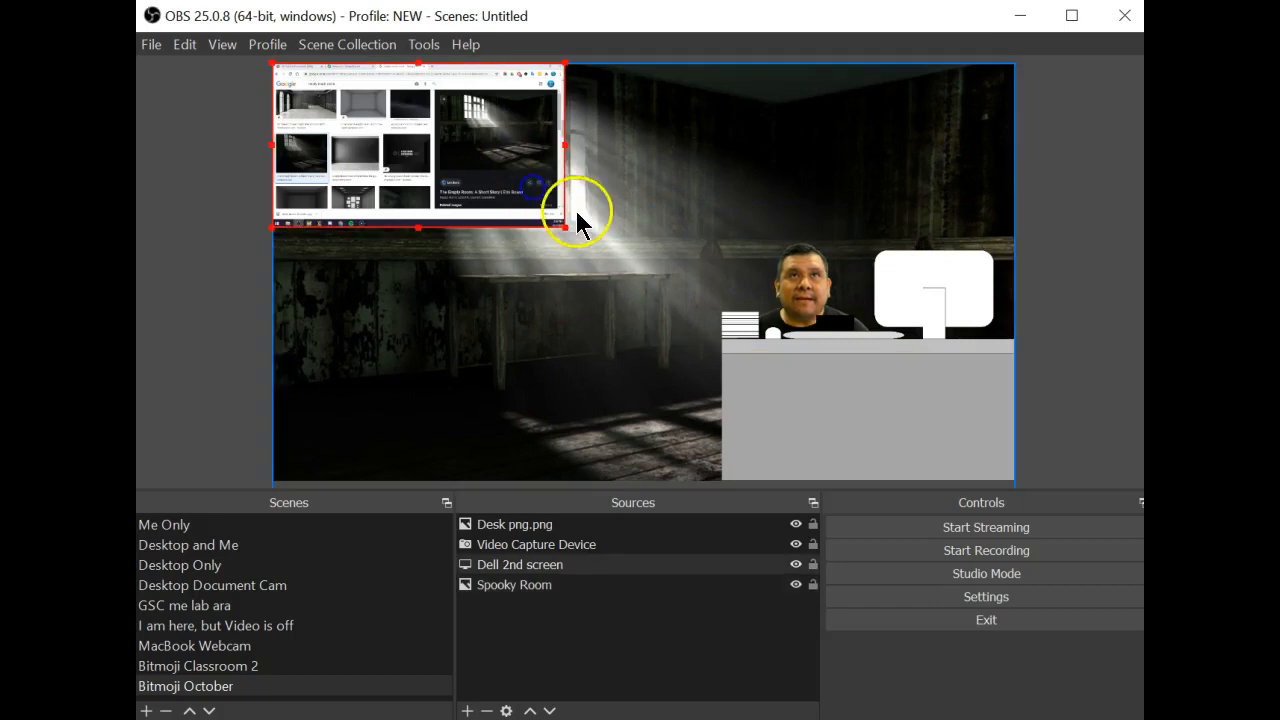
drag(567, 228, 620, 278)
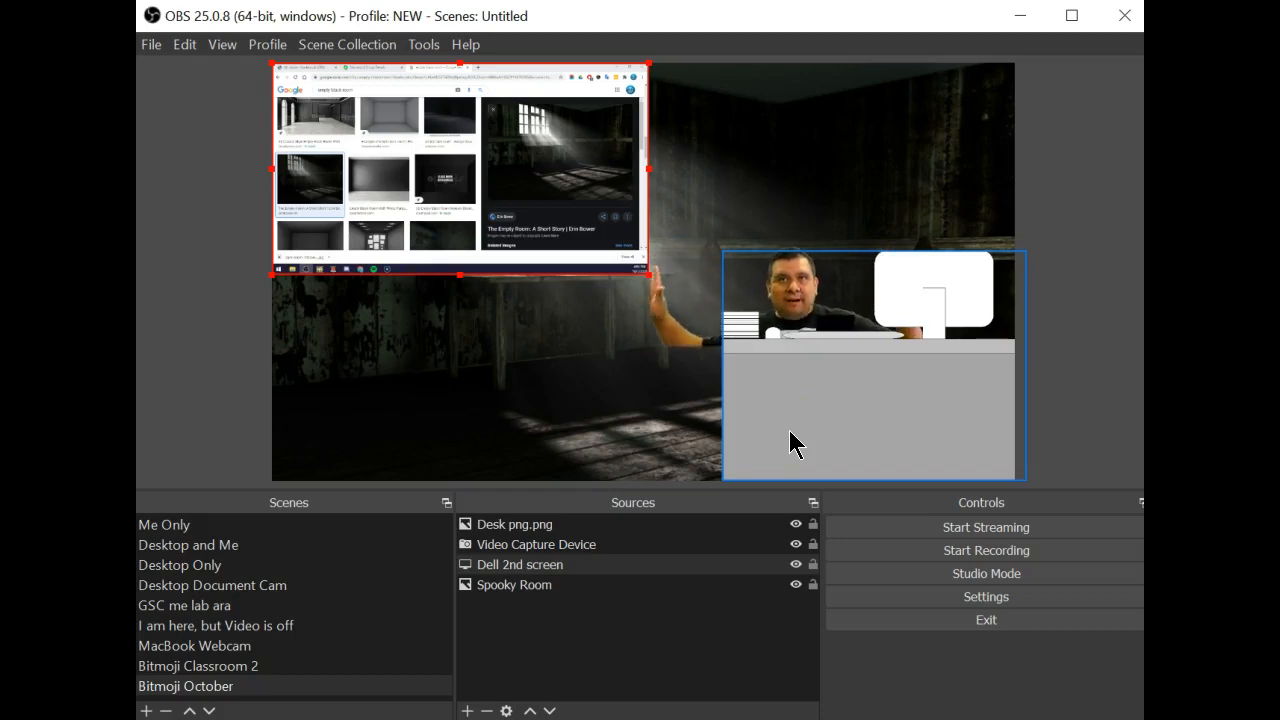
Enlarge the desk and set it at the bottom right, slightly overhanging the edge
drag(790, 445, 757, 440)
drag(702, 377, 631, 386)
drag(740, 385, 774, 368)
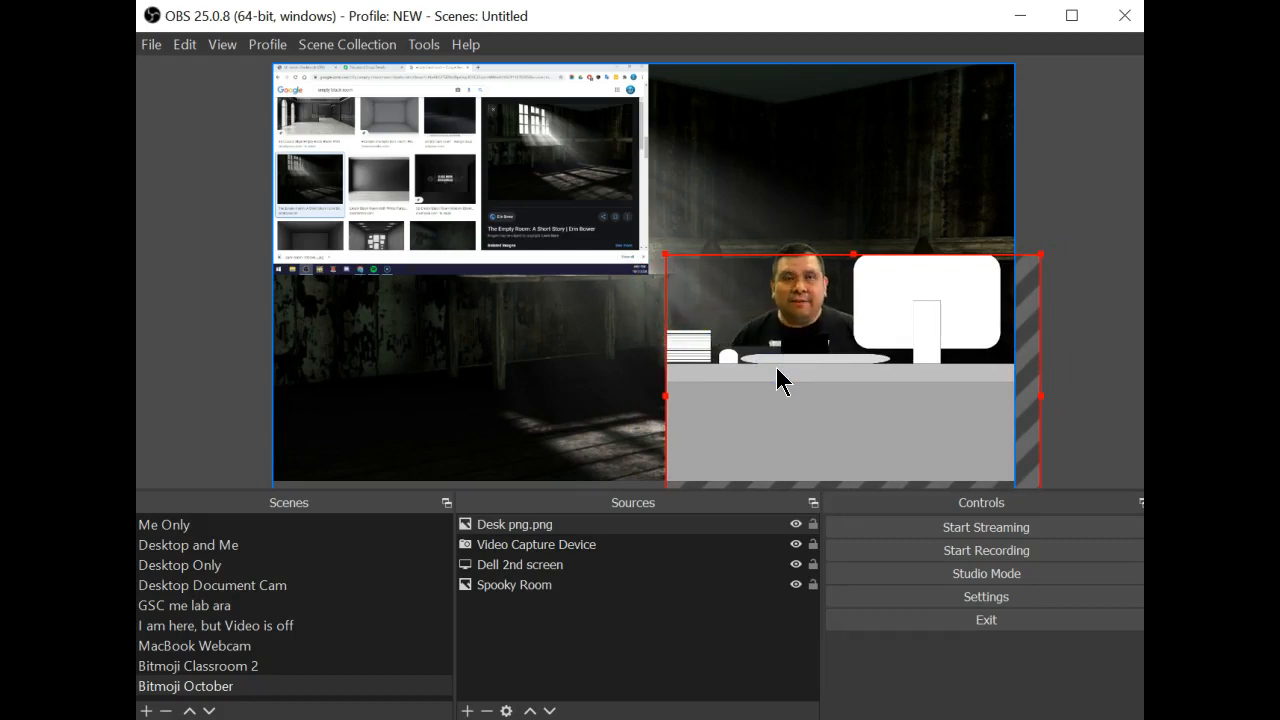
click(366, 438)
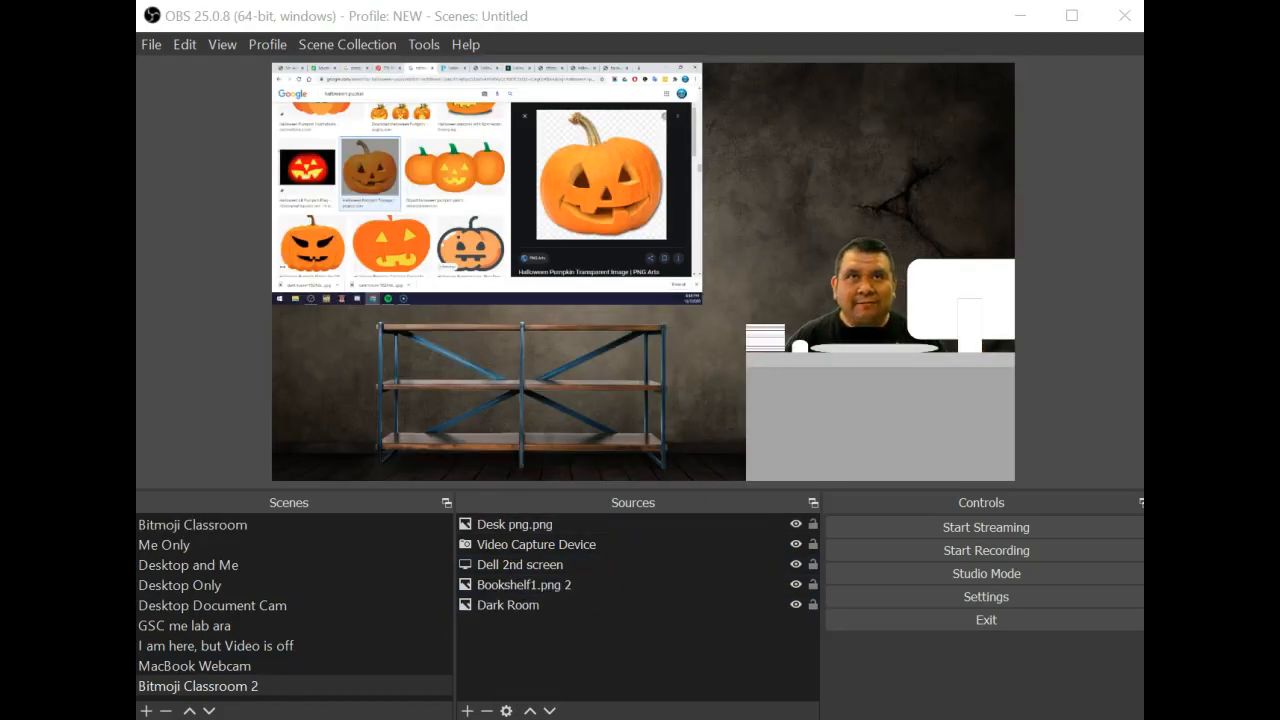
Reposition the Dark Room backdrop on the canvas with a few drags
click(828, 162)
drag(828, 162, 865, 207)
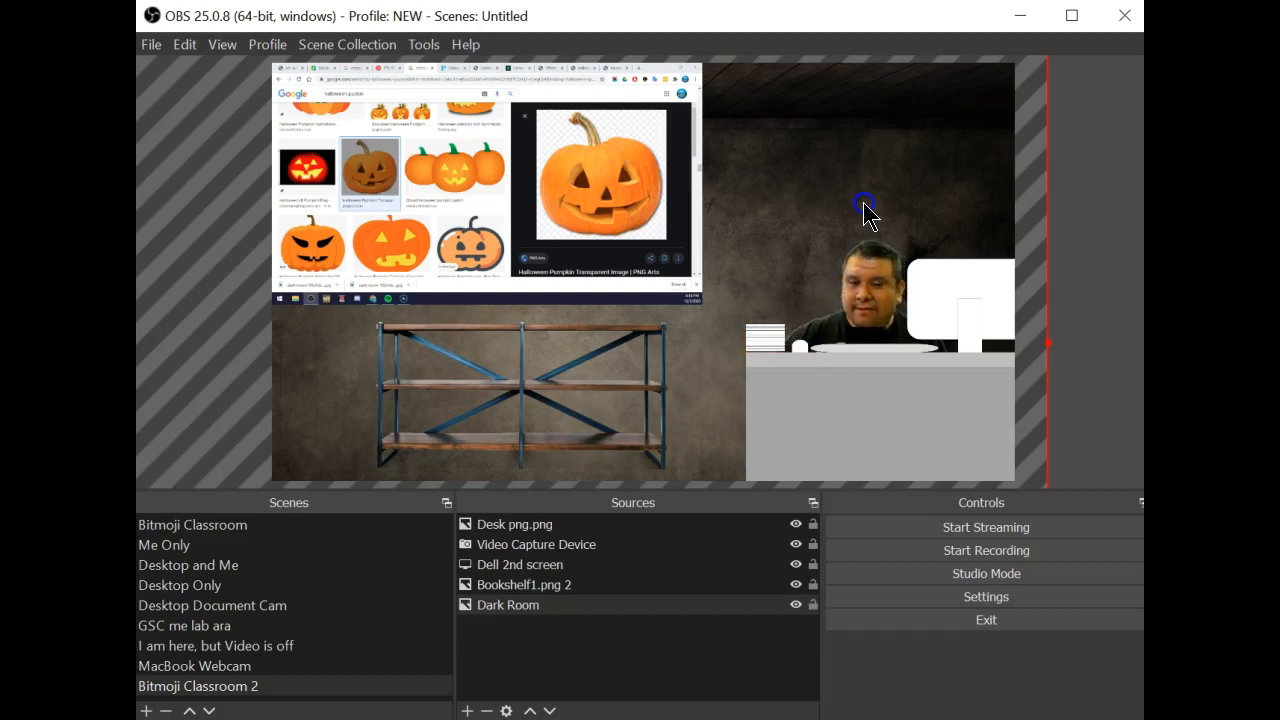
drag(865, 207, 895, 122)
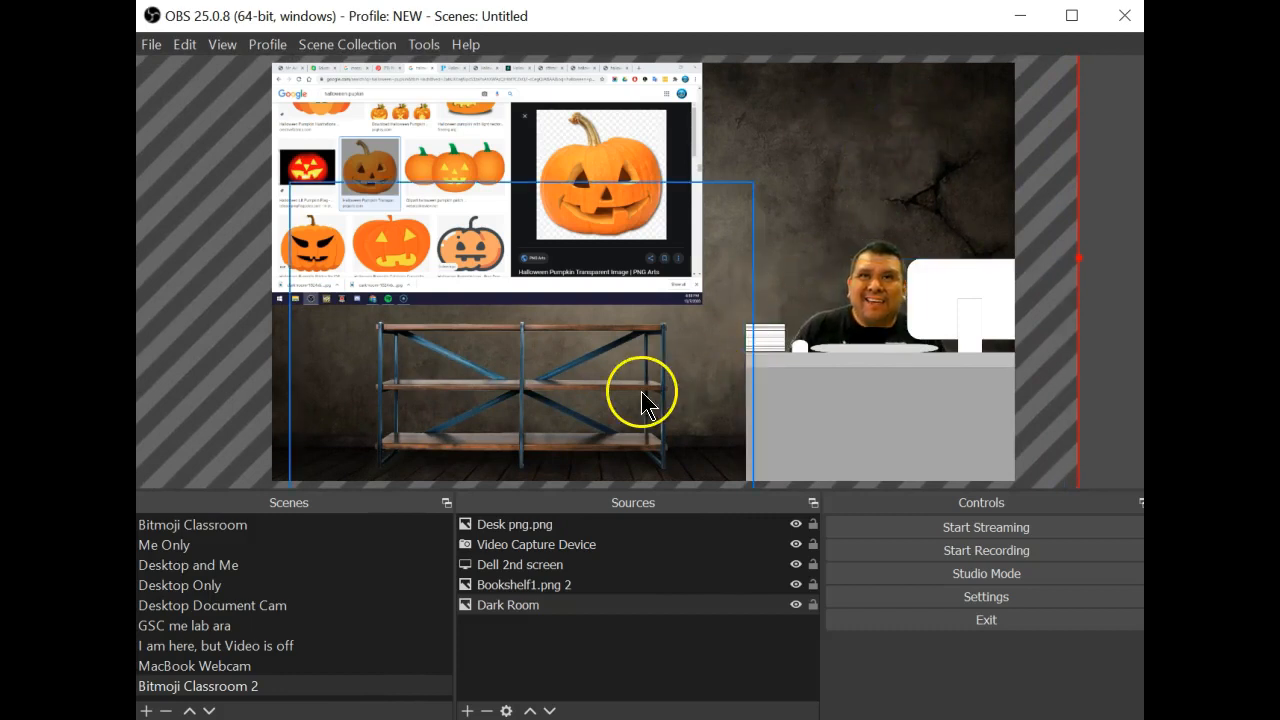
mouse_move(836, 170)
mouse_down()
mouse_move(827, 222)
mouse_move(836, 172)
mouse_move(846, 183)
mouse_up()
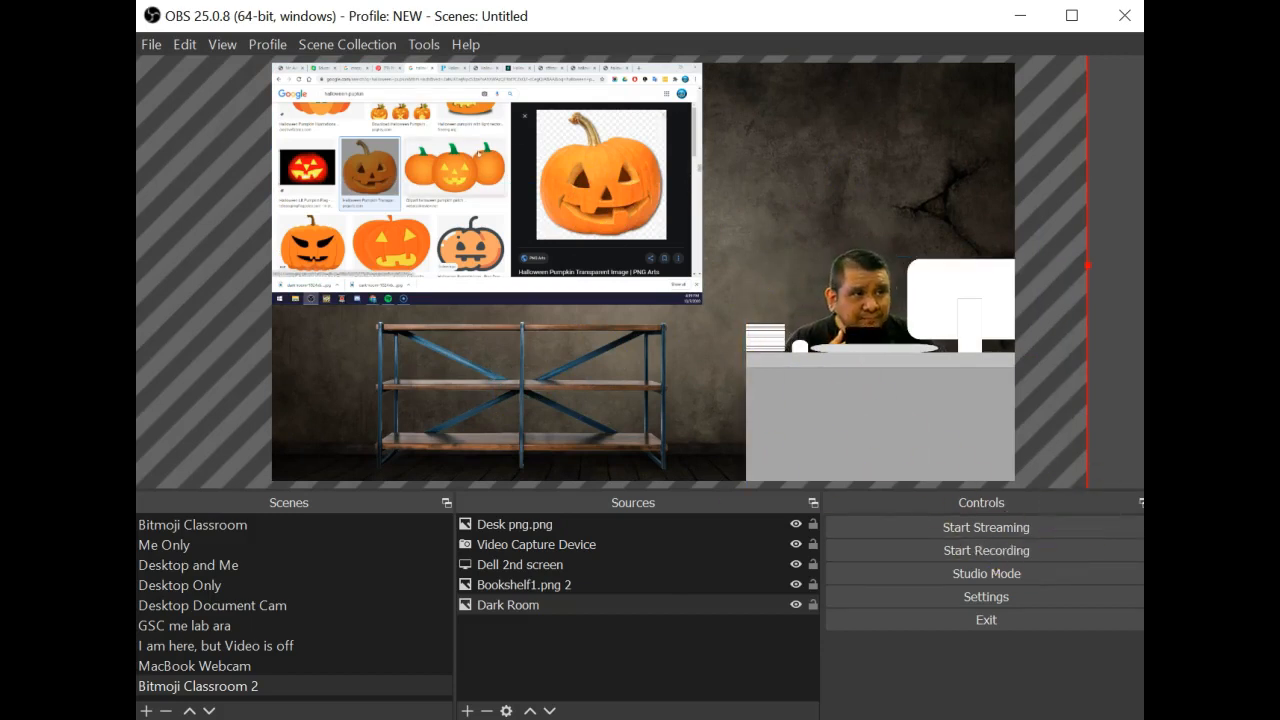
Filter Google Images to transparent colour and save the jack-o'-lantern picture
scroll(478, 153, up, 20)
scroll(399, 137, up, 10)
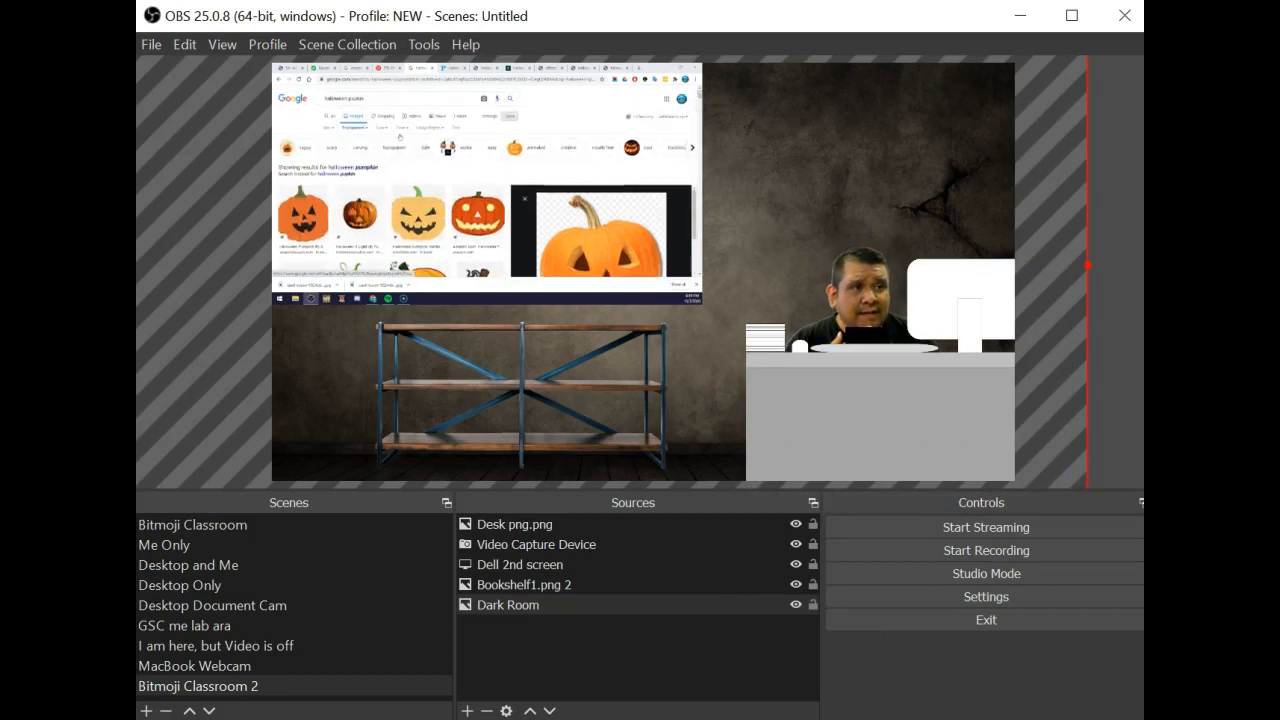
click(362, 129)
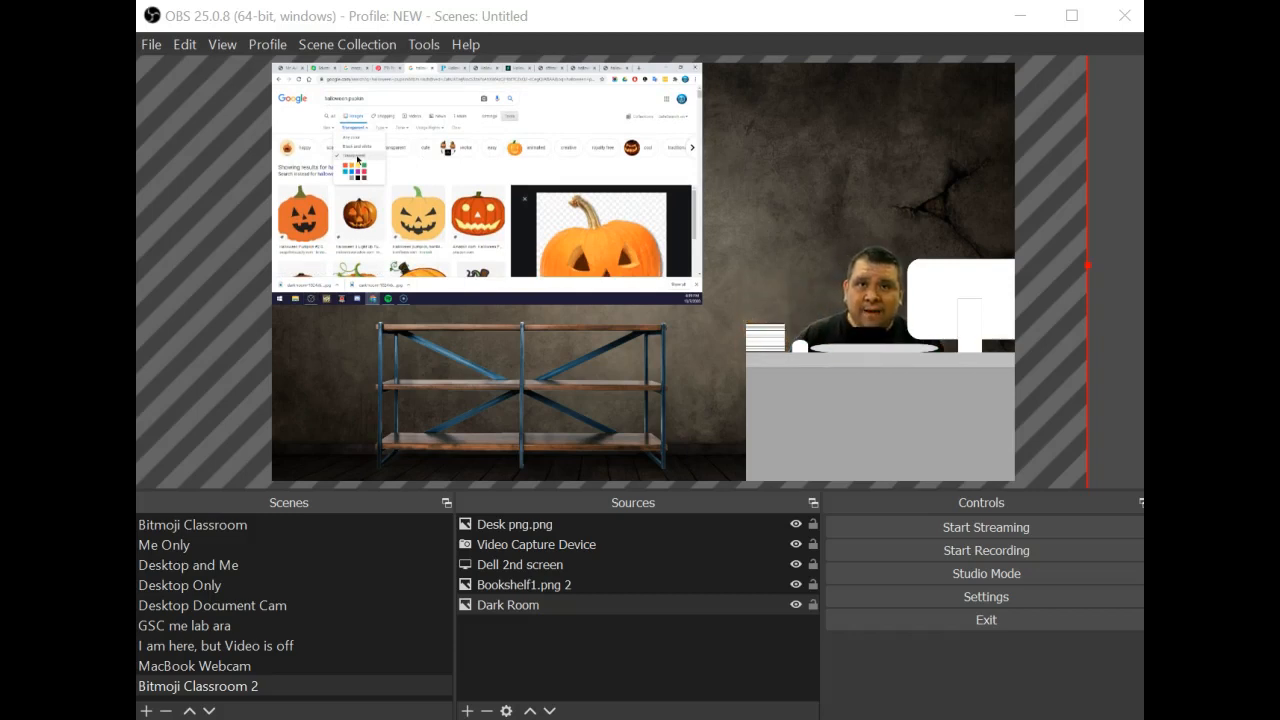
scroll(391, 177, down, 3)
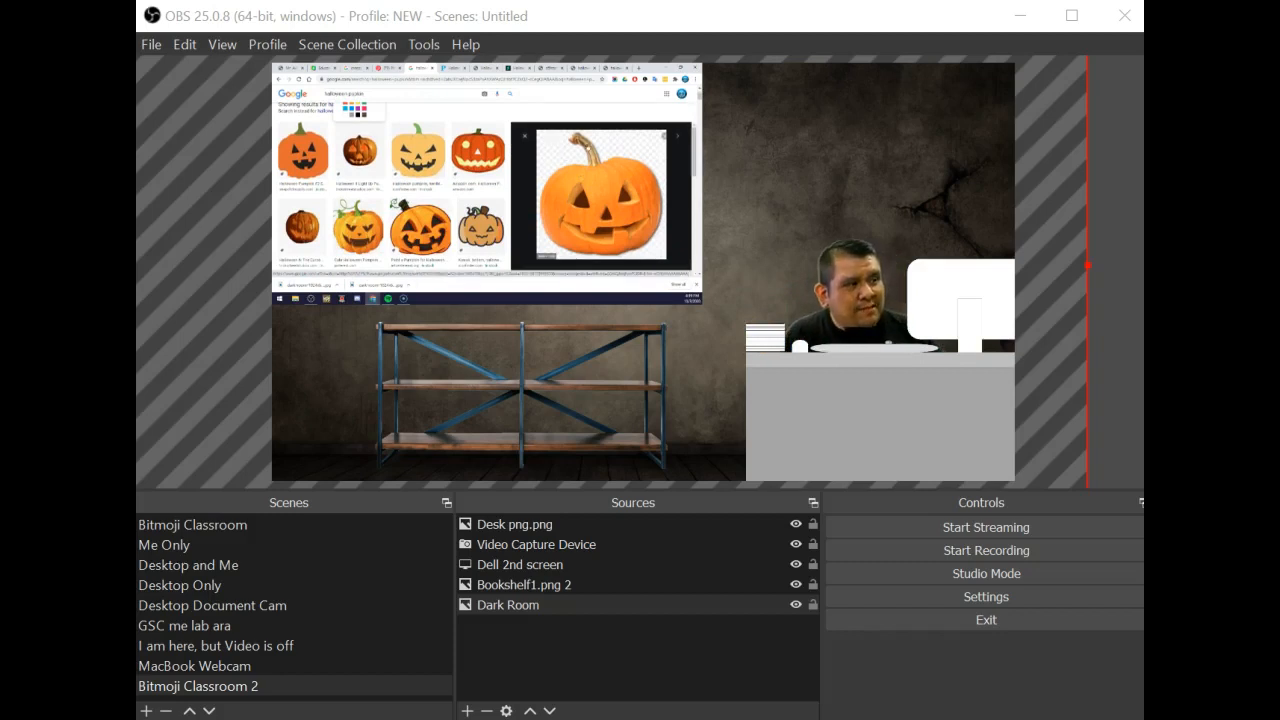
right_click(609, 177)
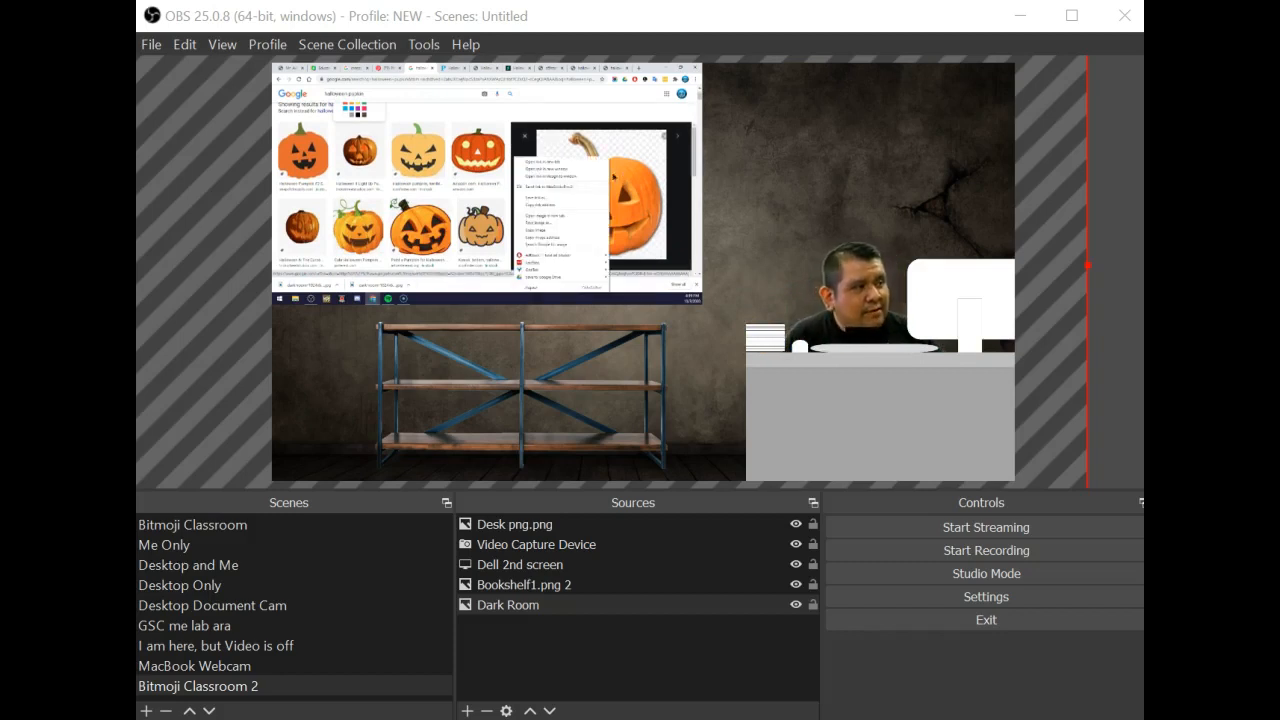
click(555, 223)
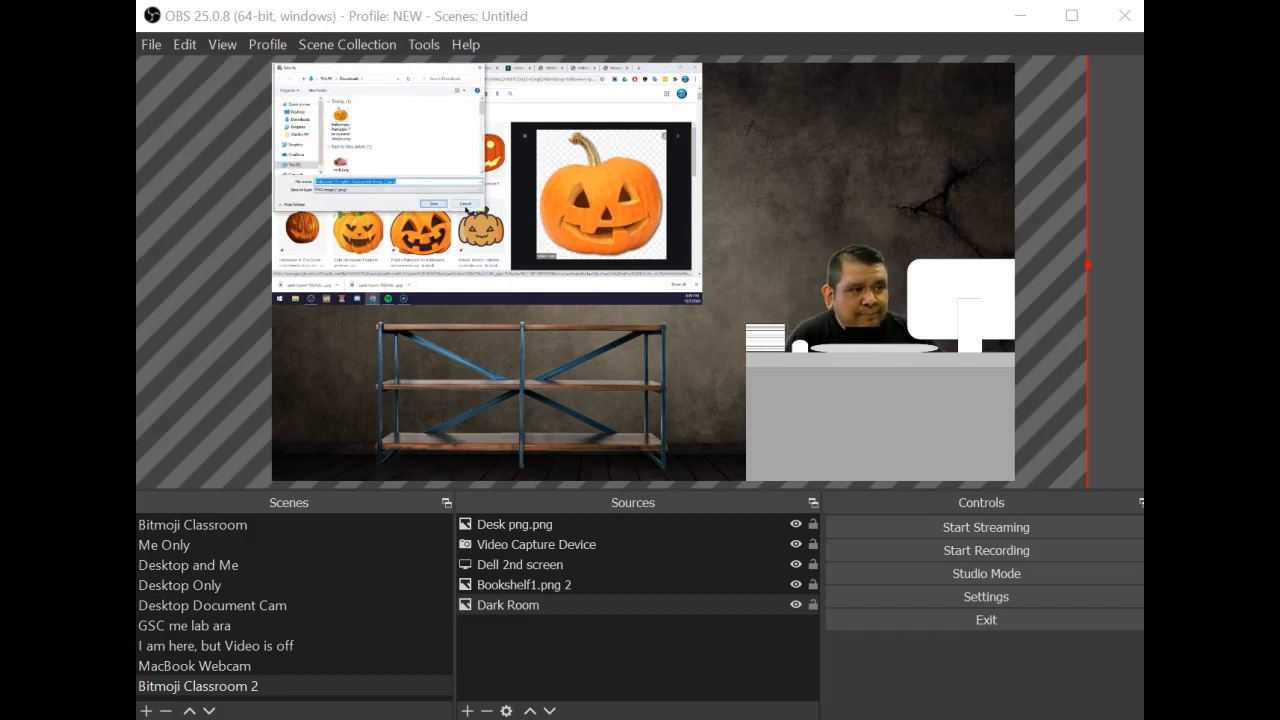
click(466, 204)
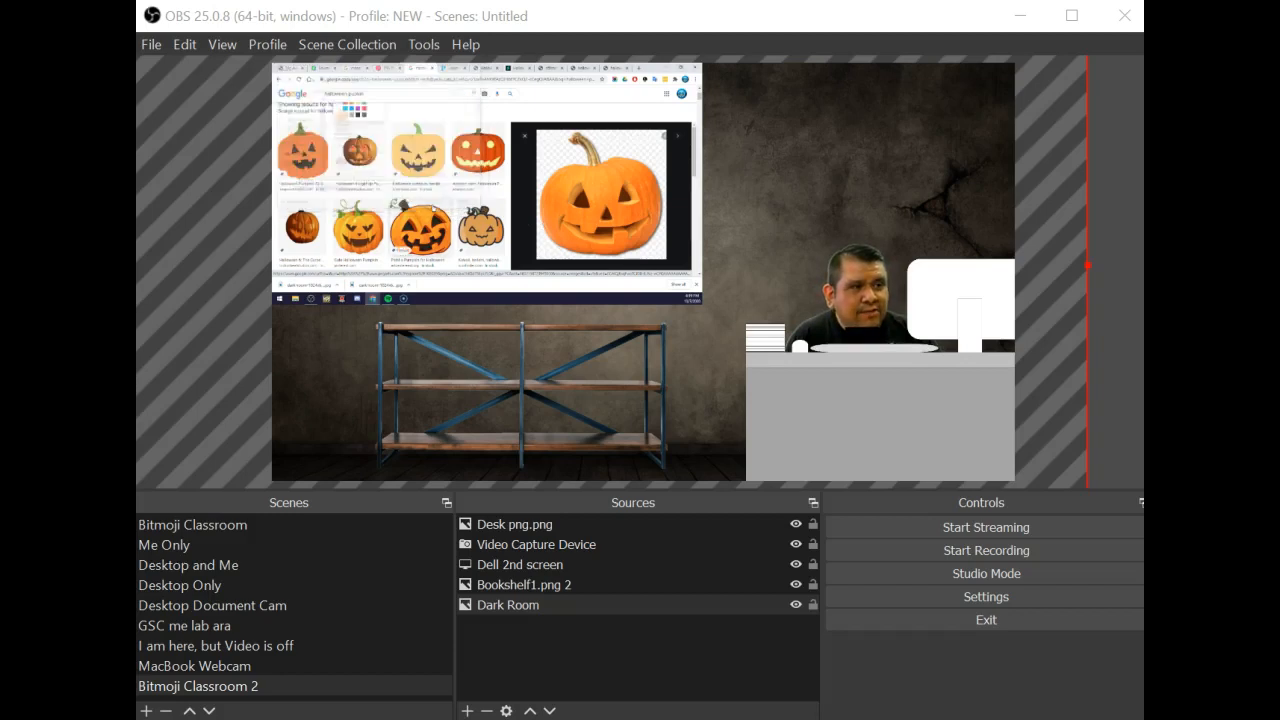
Add an image source named Pumpking loaded with Halloween-Pumpkin-Transparent-Image.png from Downloads
click(466, 709)
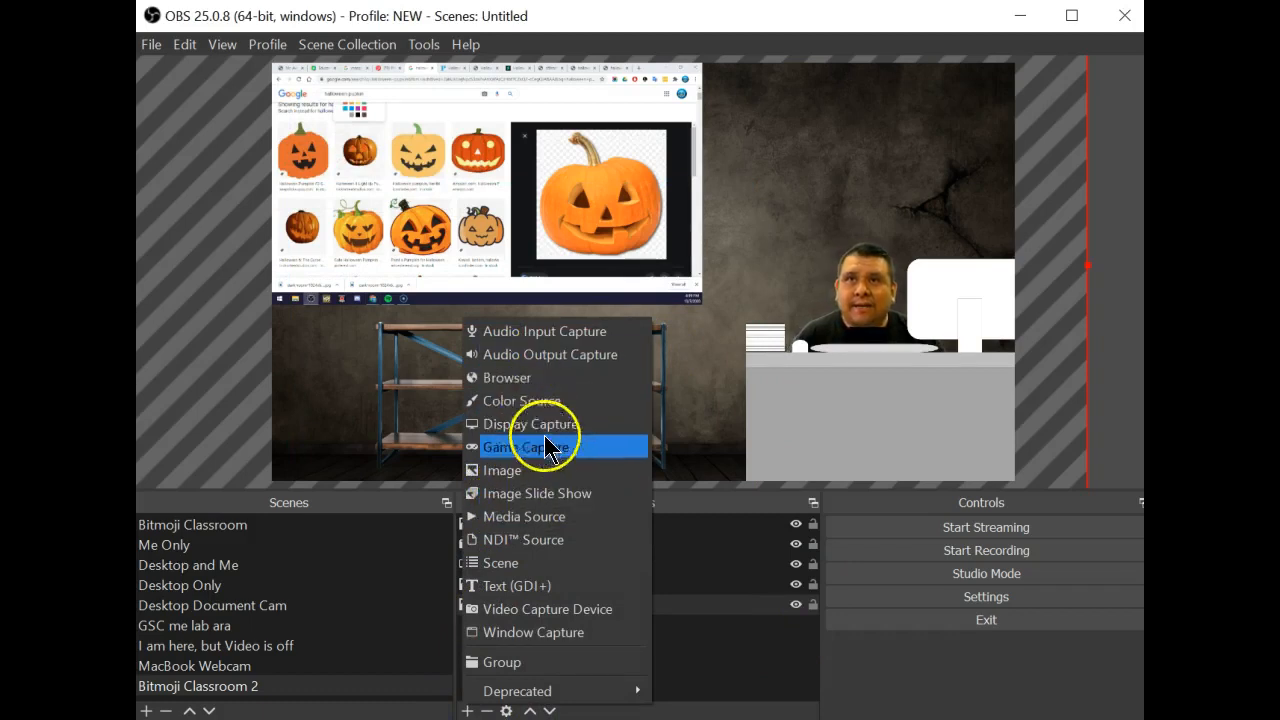
click(537, 470)
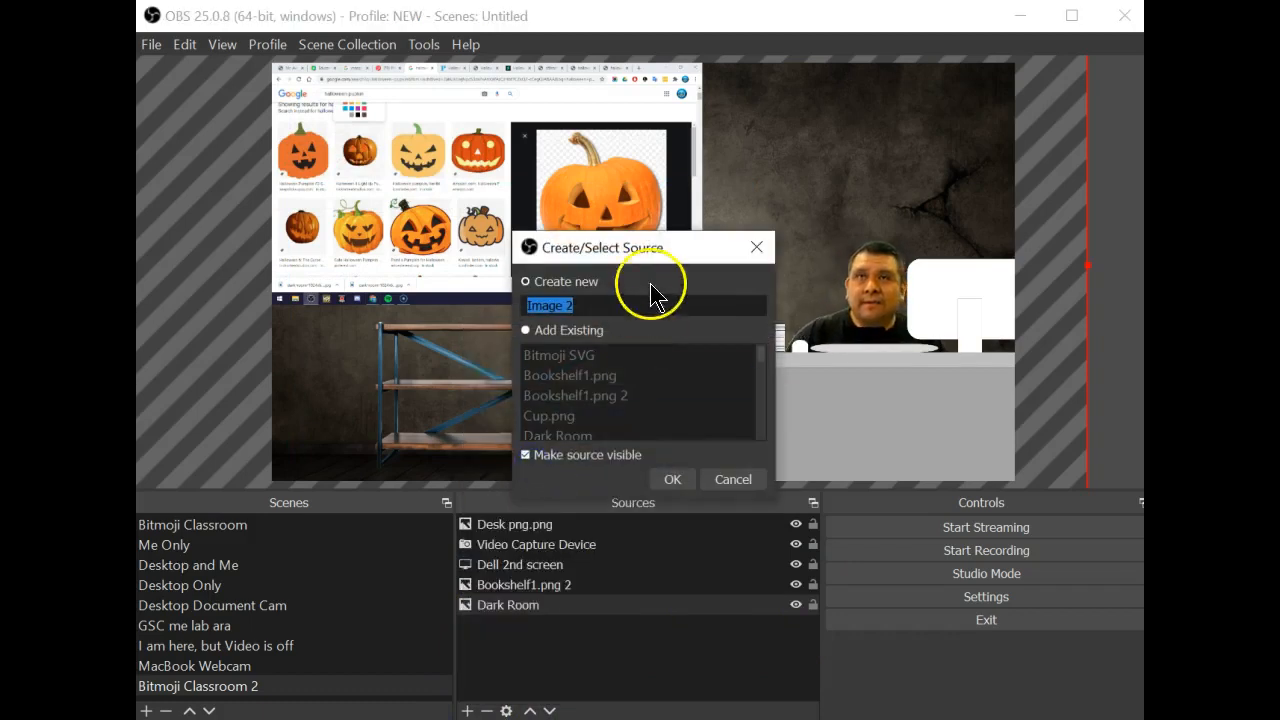
text(P)
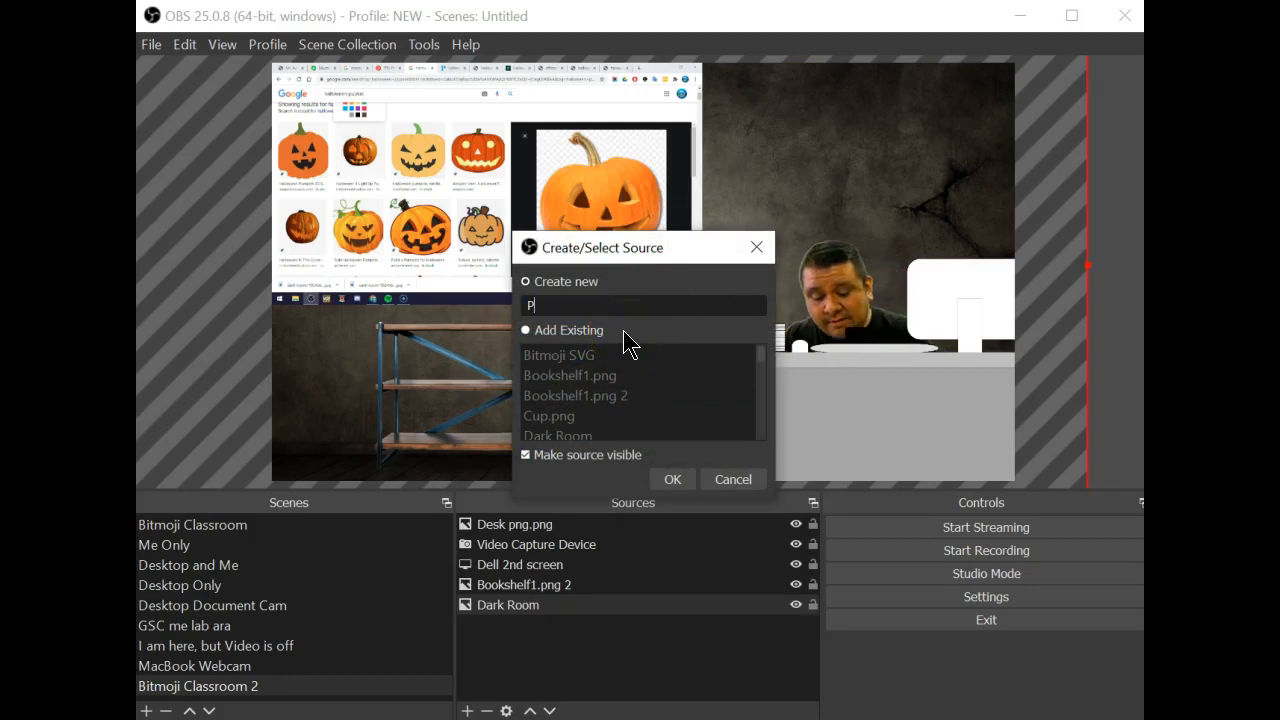
text(umpking)
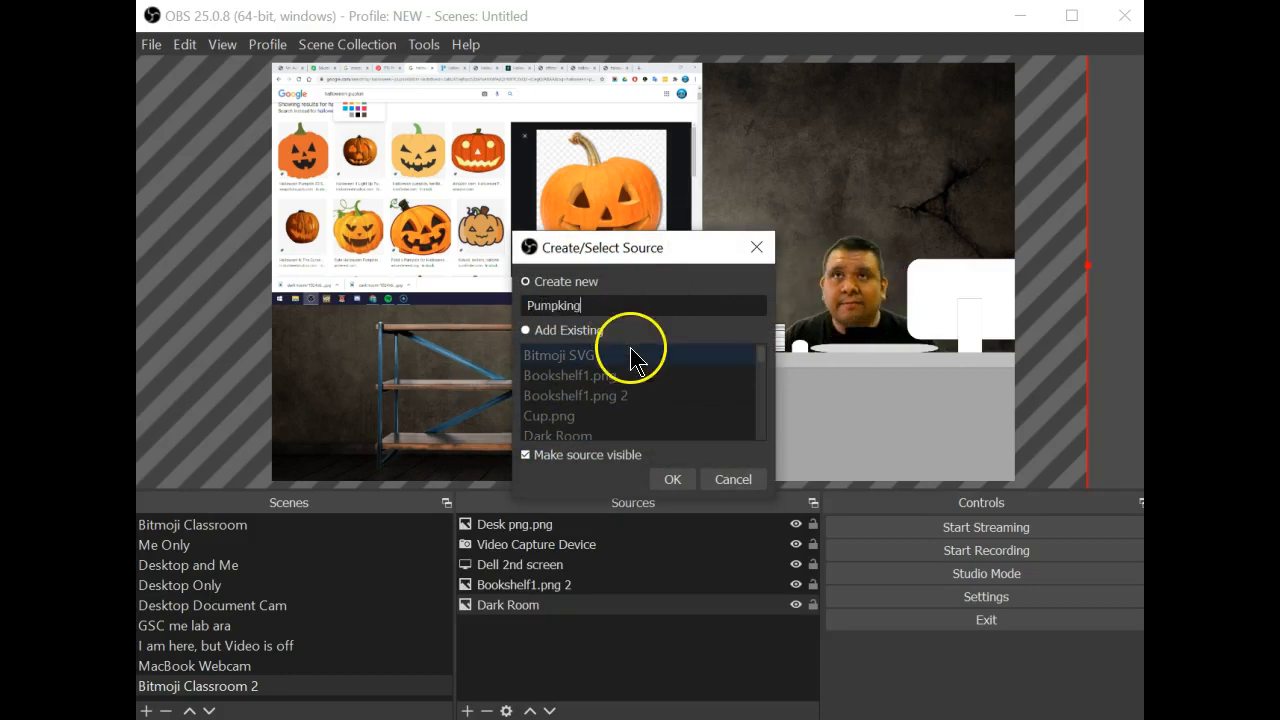
click(668, 481)
click(870, 468)
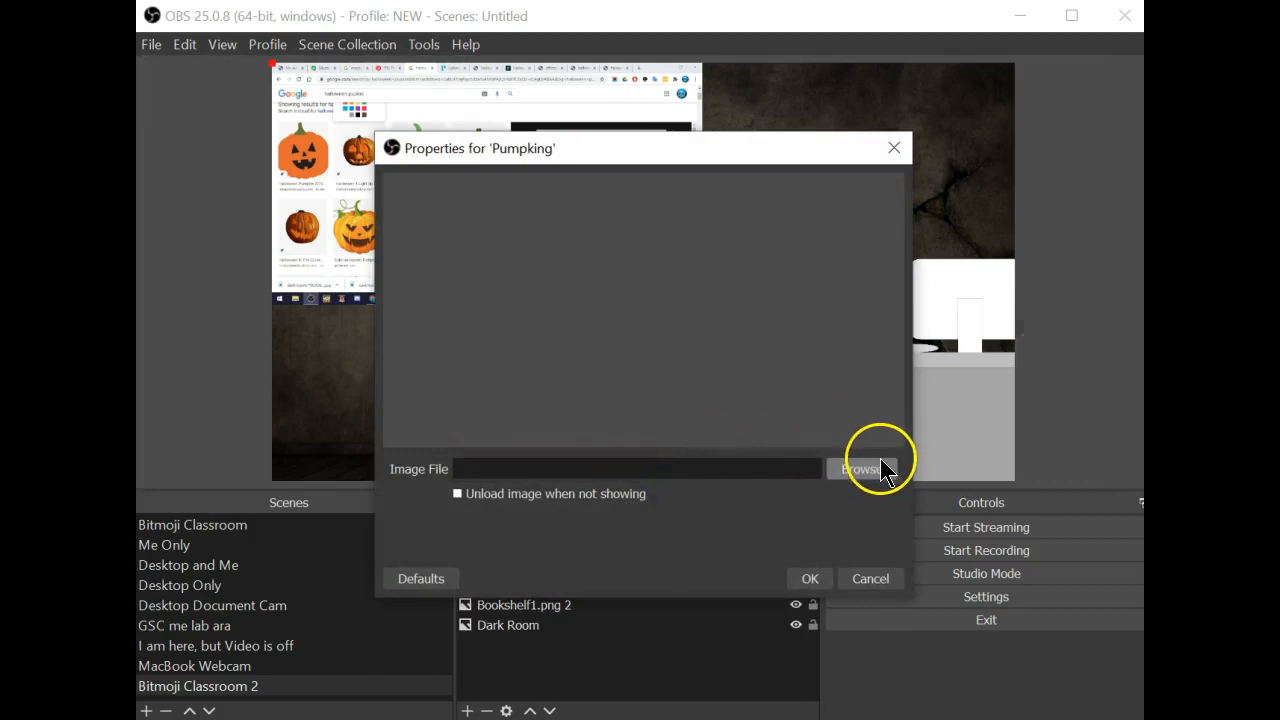
click(540, 295)
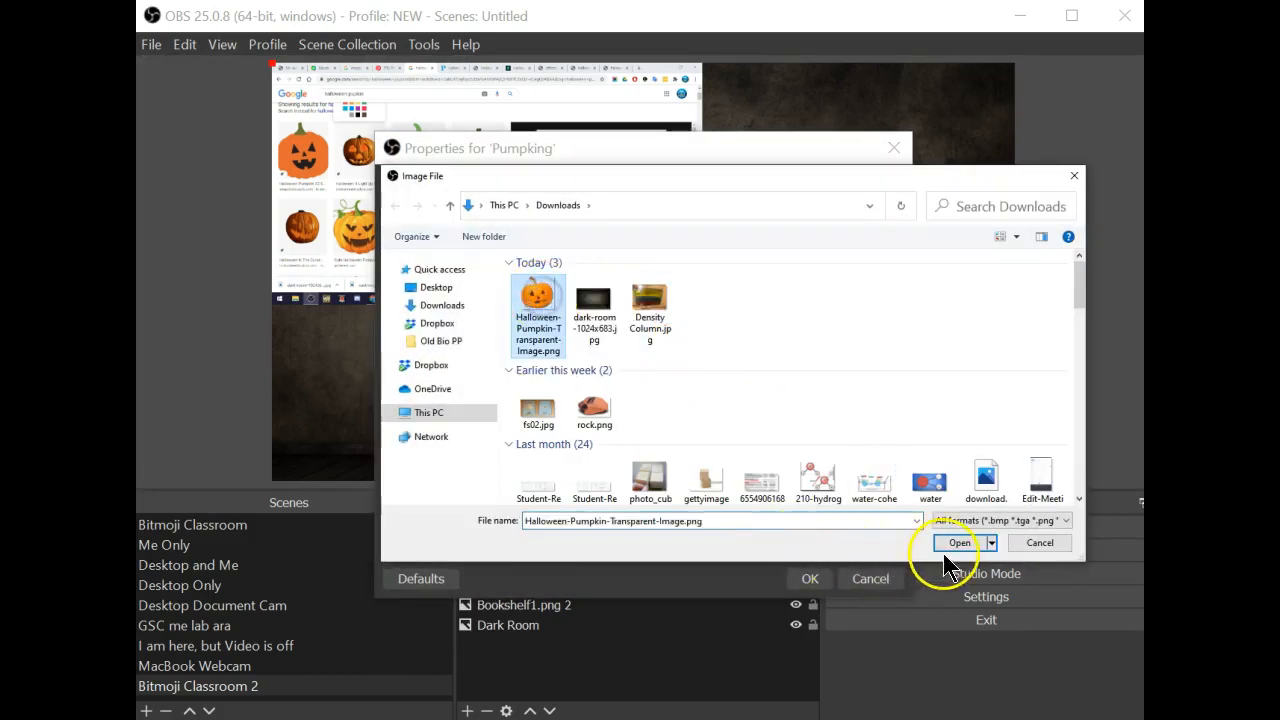
click(944, 550)
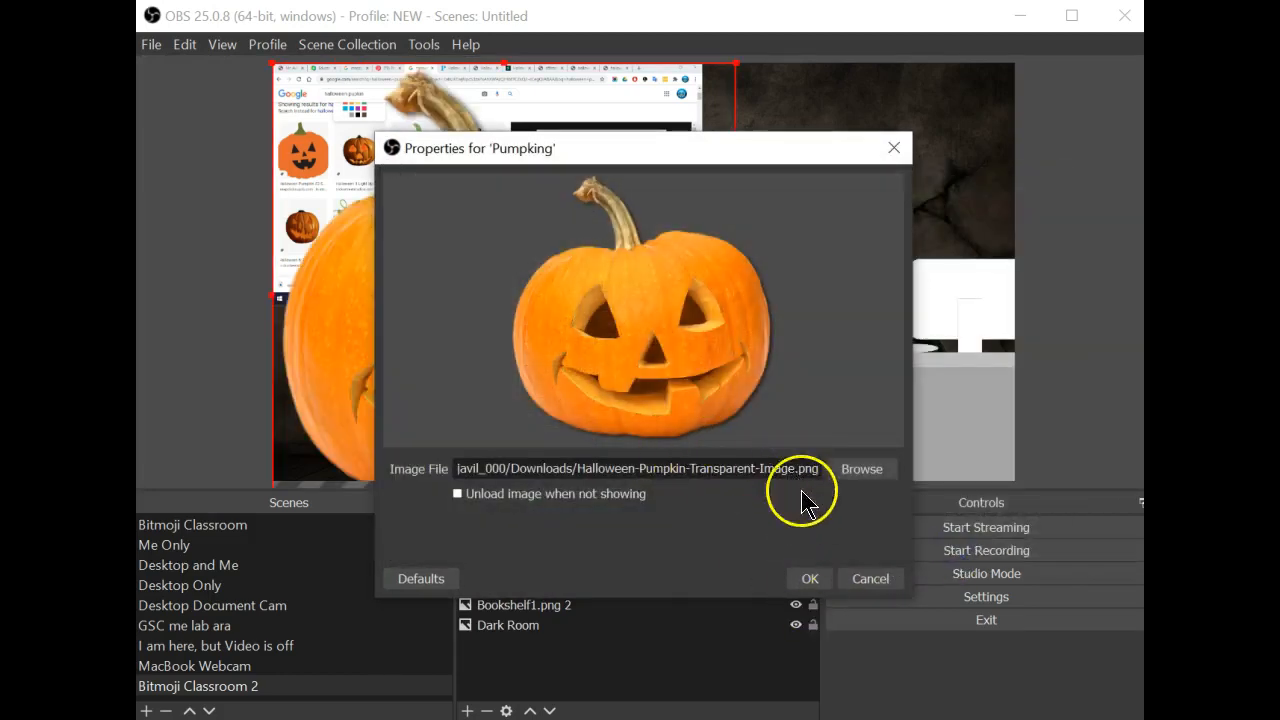
click(807, 578)
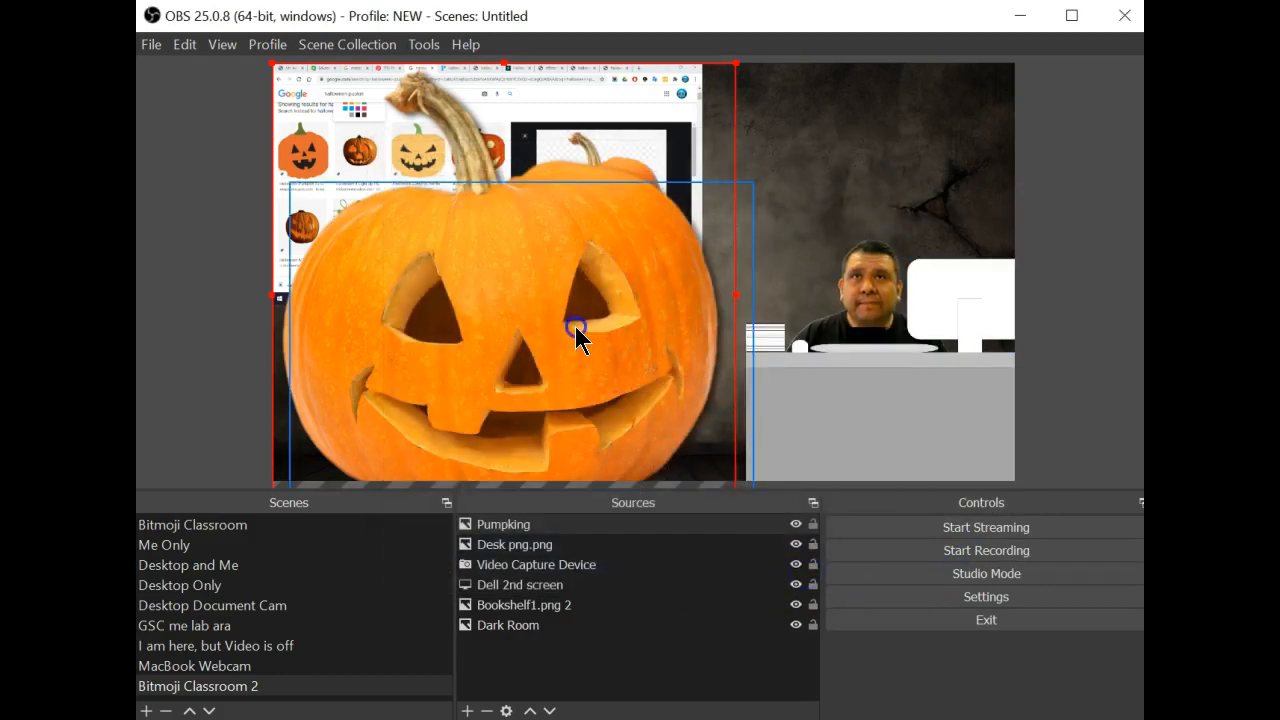
Shrink the Pumpking jack-o'-lantern onto the bookshelf's bottom shelf and nudge the bookshelf right
drag(741, 63, 643, 385)
drag(677, 340, 623, 438)
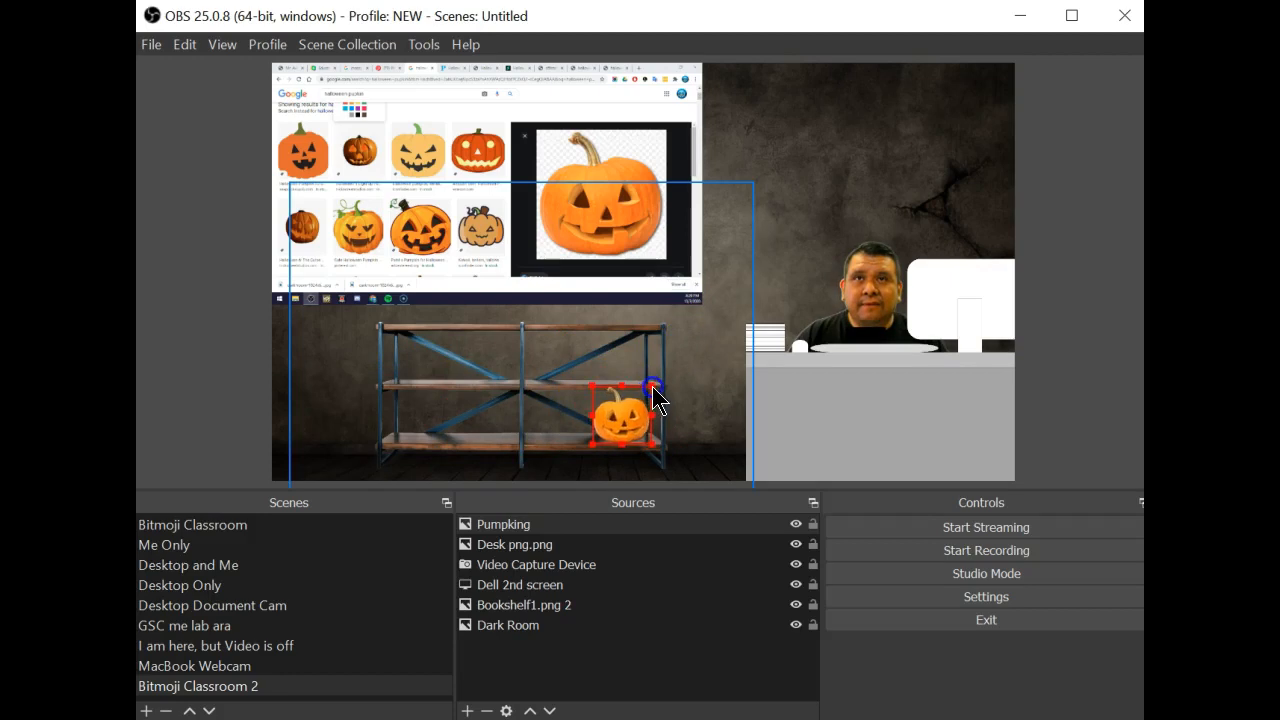
drag(652, 387, 645, 389)
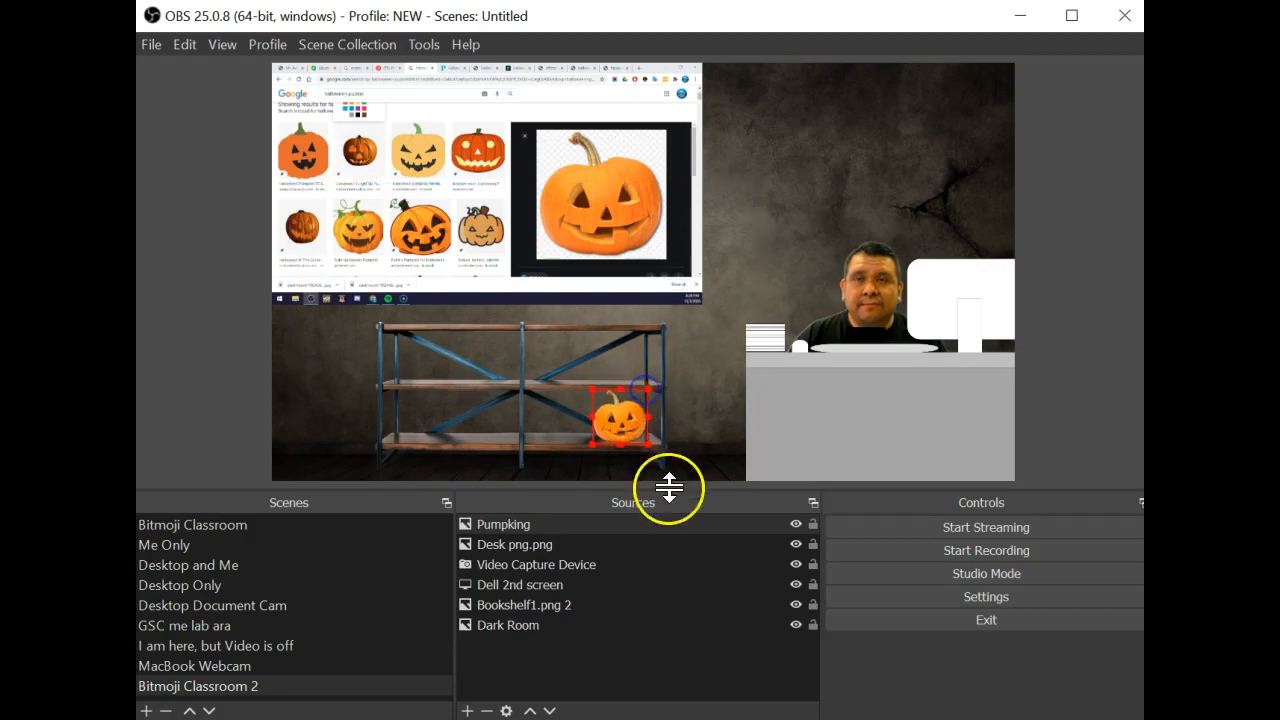
drag(739, 443, 731, 443)
drag(549, 386, 565, 372)
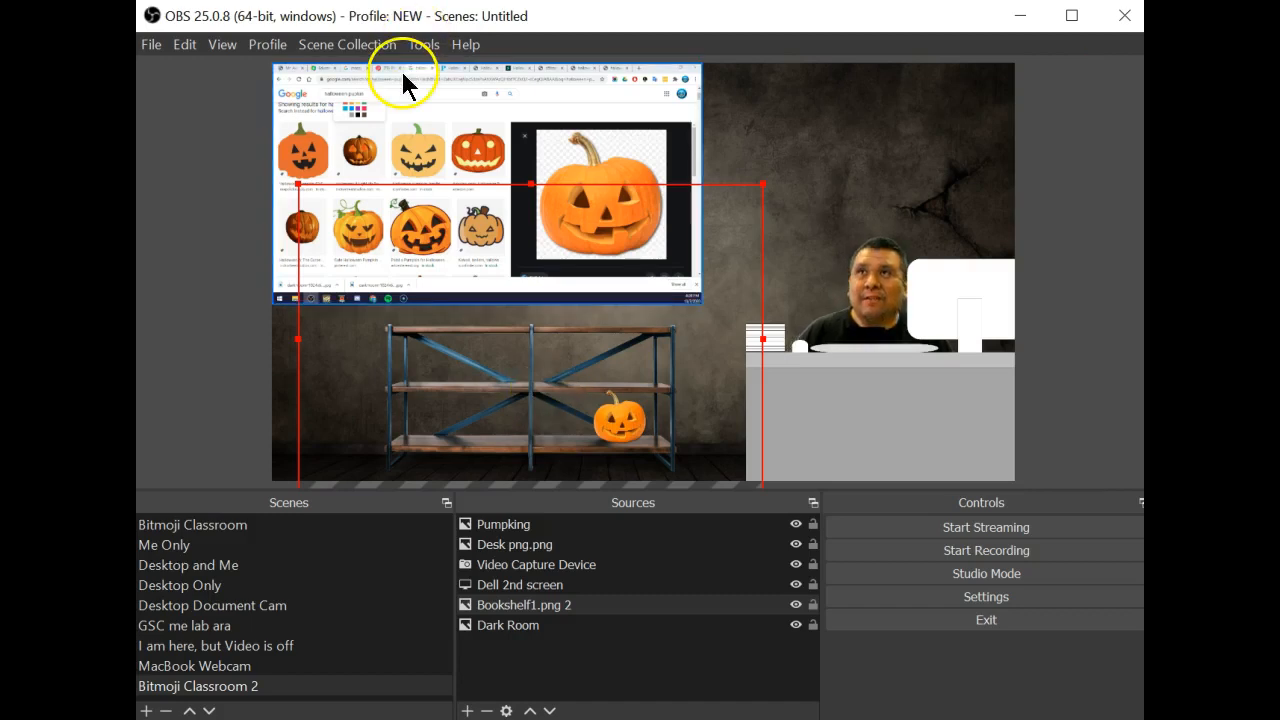
Place the ghost-and-pumpkin Pumpkin wall paper image as a narrow strip on the desk's left front
click(187, 46)
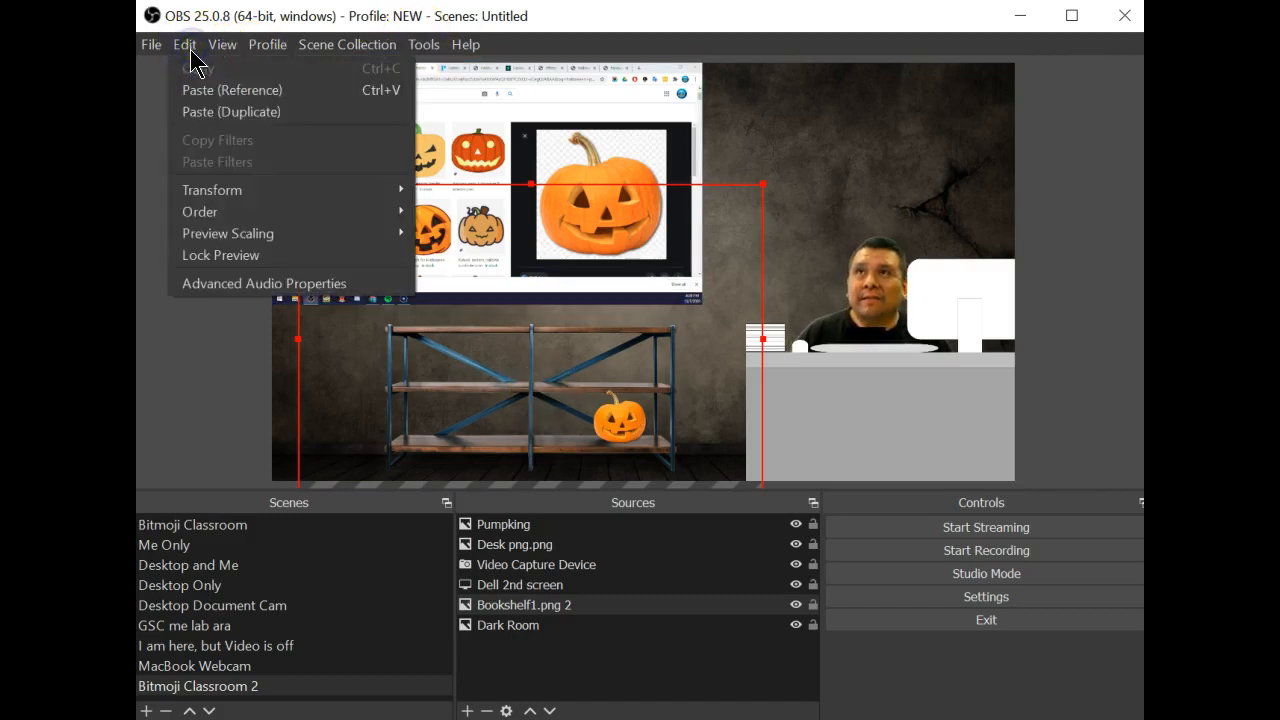
mouse_move(370, 240)
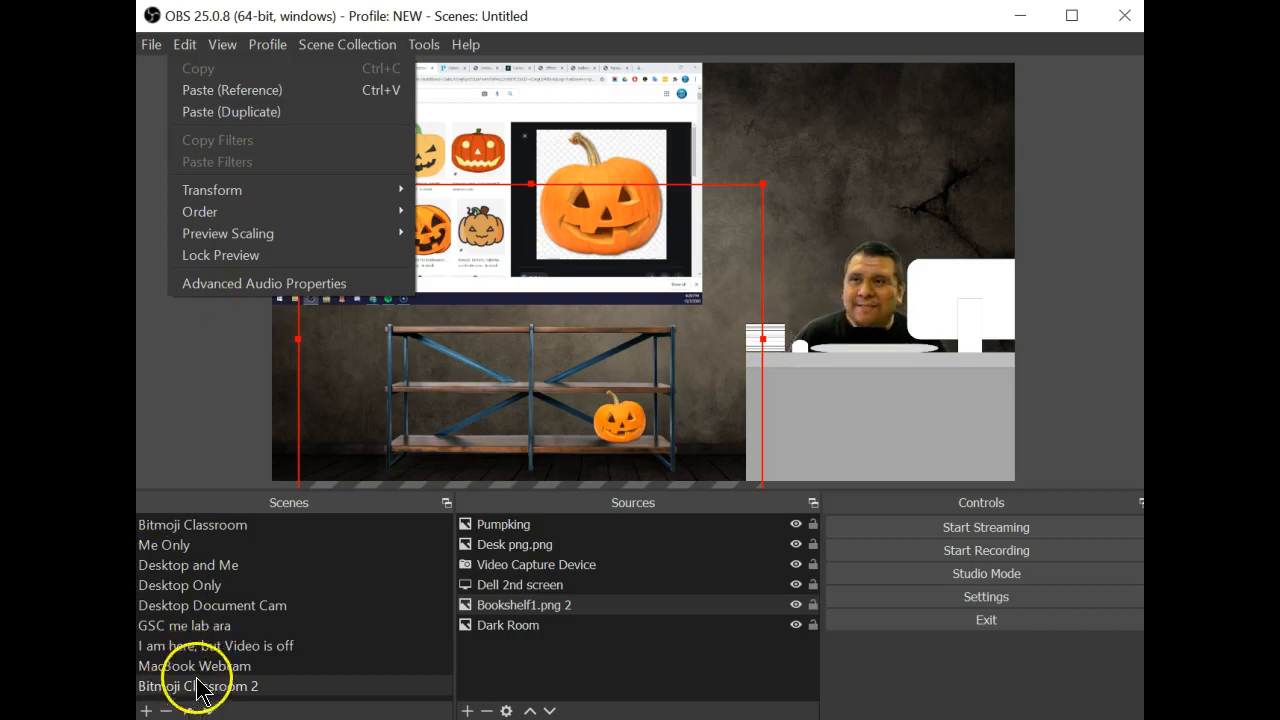
click(794, 414)
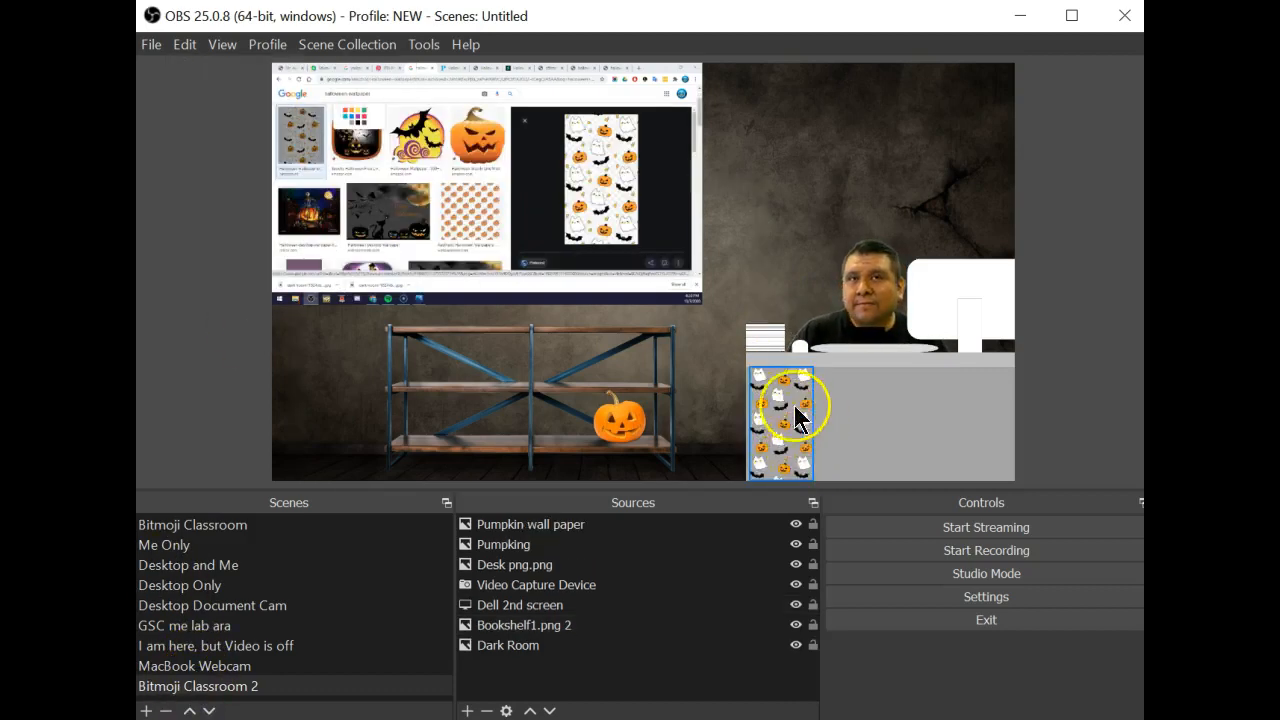
Paste Pumpkin wall paper copies and line them up side by side across the desk front
click(786, 439)
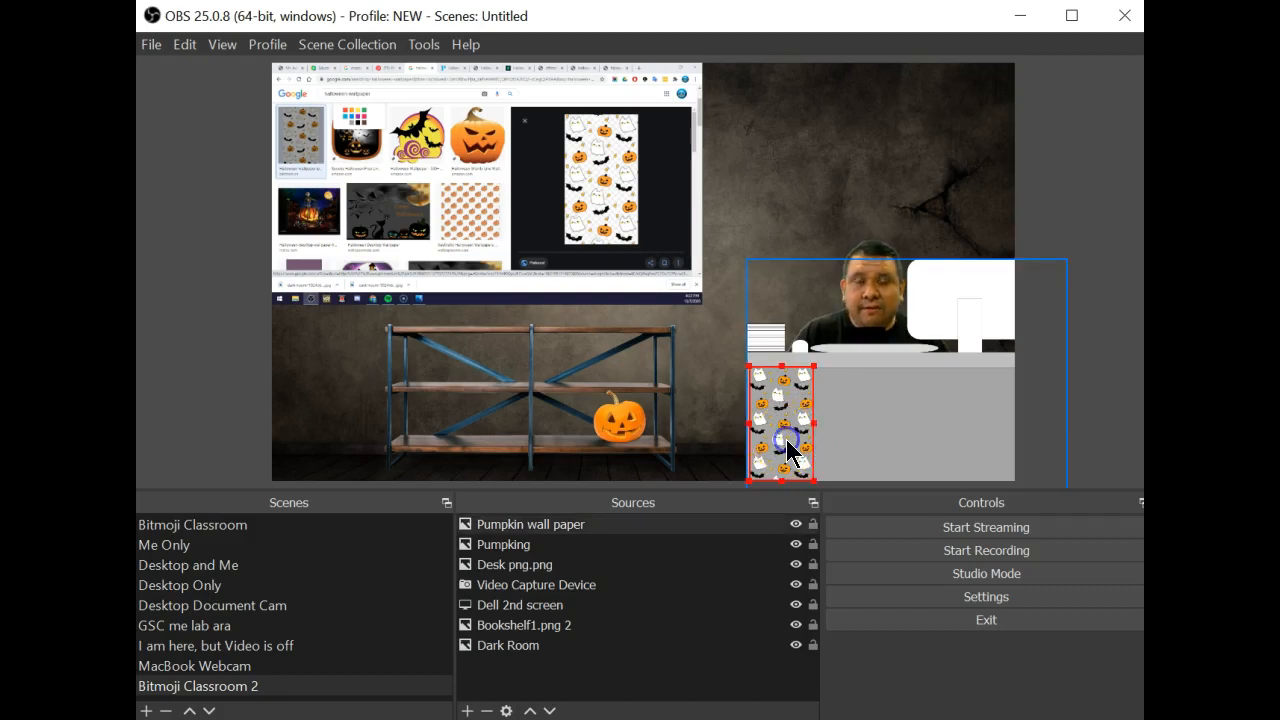
key(ctrl+v)
drag(794, 408, 928, 427)
key(ctrl+v)
key(ctrl+v)
drag(790, 425, 997, 425)
click(845, 418)
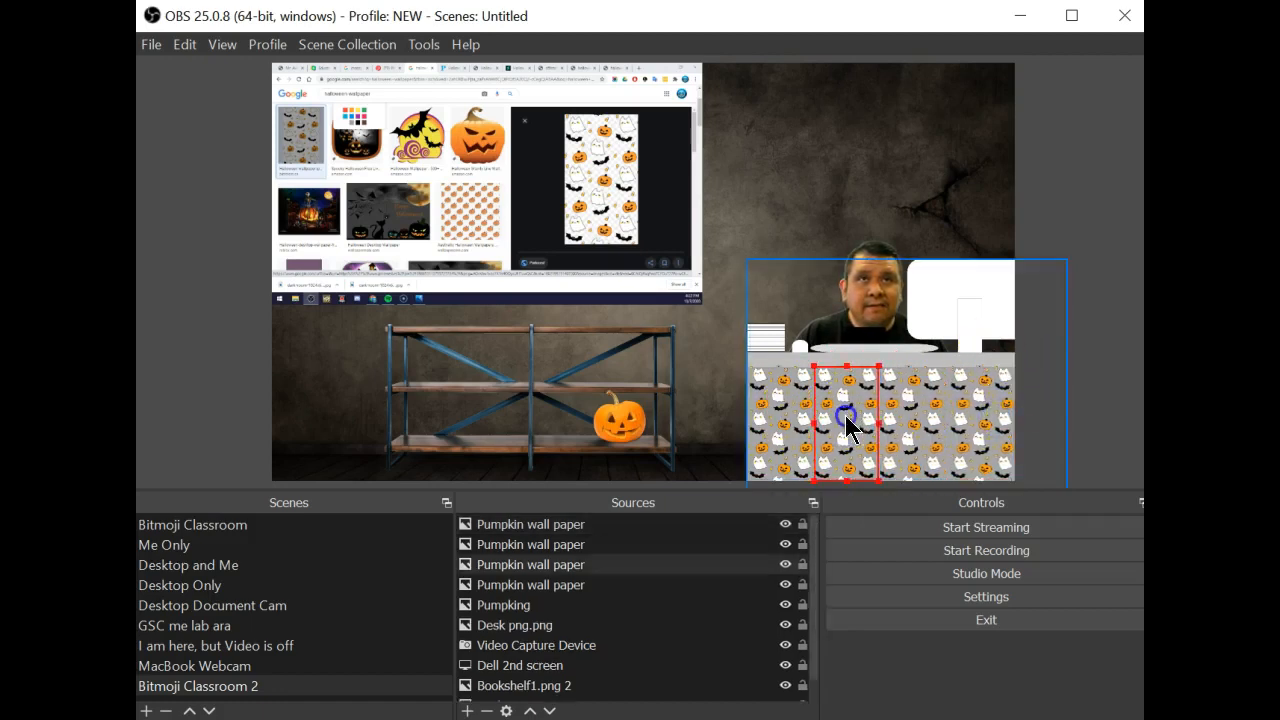
click(781, 442)
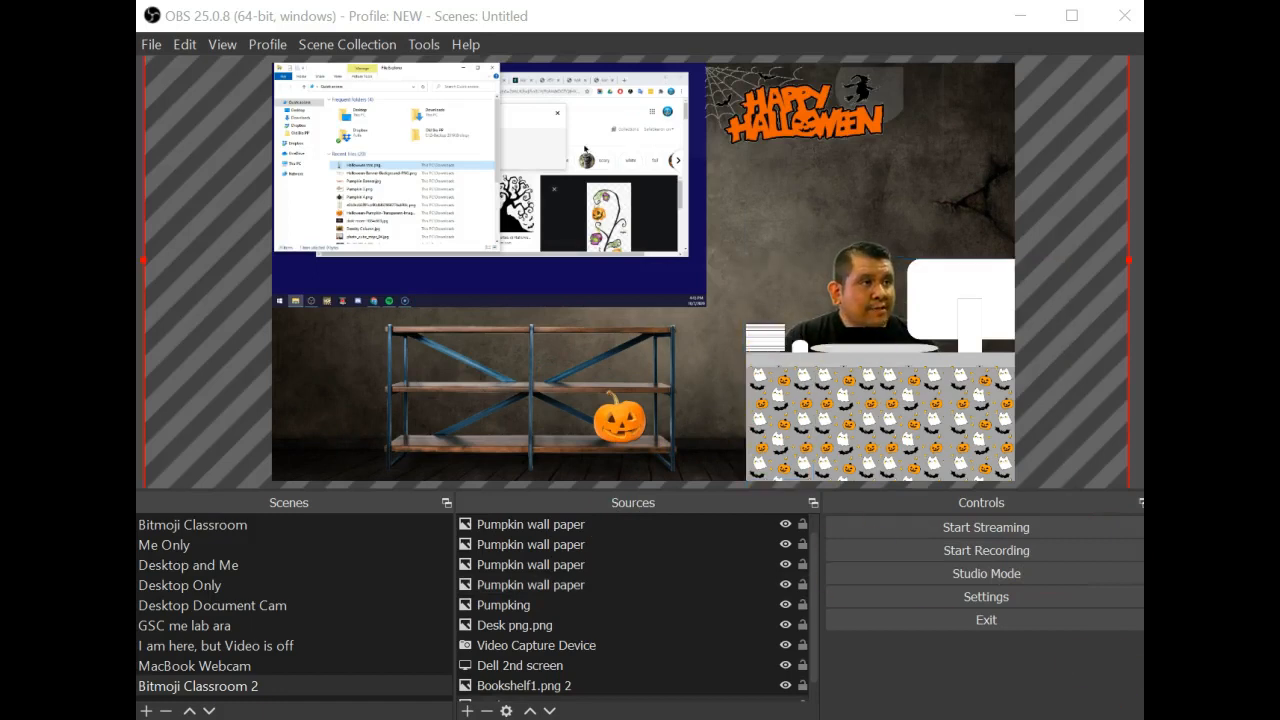
Drop Hallowwen tree.png into the scene, shrink it and set it beside the shelf
drag(458, 76, 524, 294)
drag(278, 641, 740, 277)
drag(446, 310, 1255, 719)
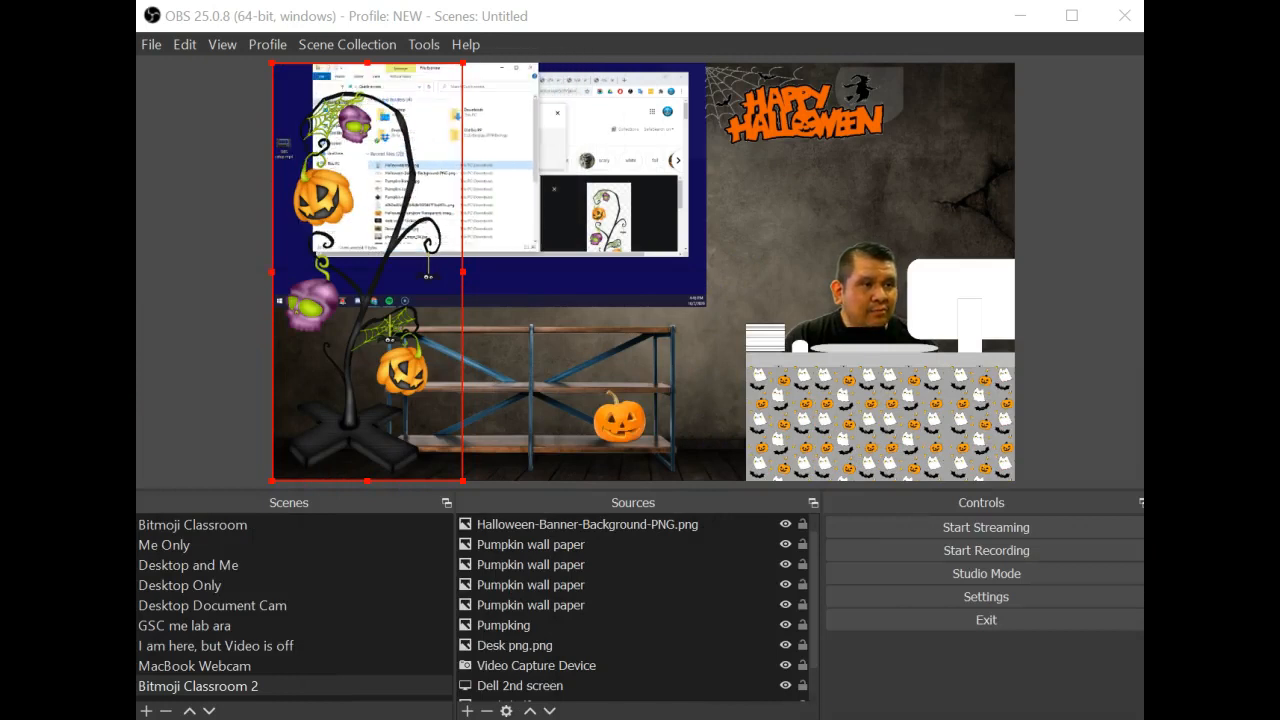
drag(463, 64, 320, 329)
mouse_move(310, 422)
mouse_down()
mouse_move(443, 449)
mouse_move(690, 390)
mouse_move(713, 428)
mouse_move(308, 398)
mouse_move(320, 400)
mouse_up()
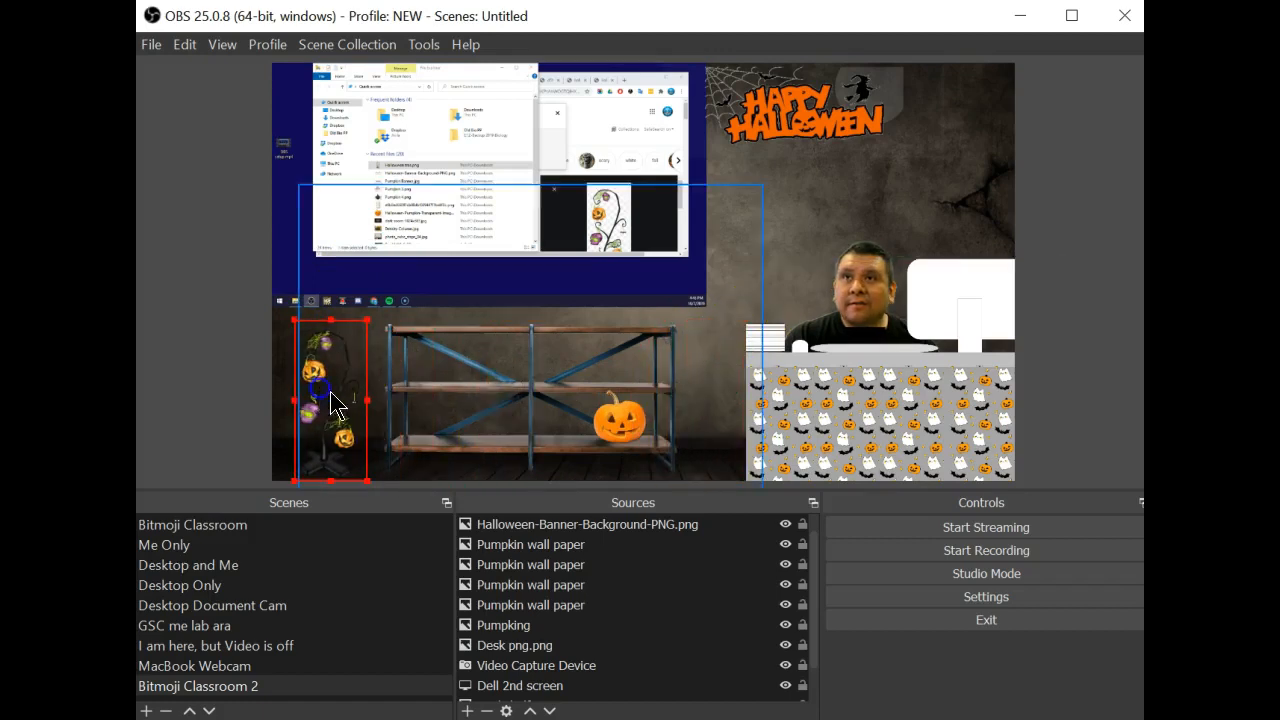
click(206, 394)
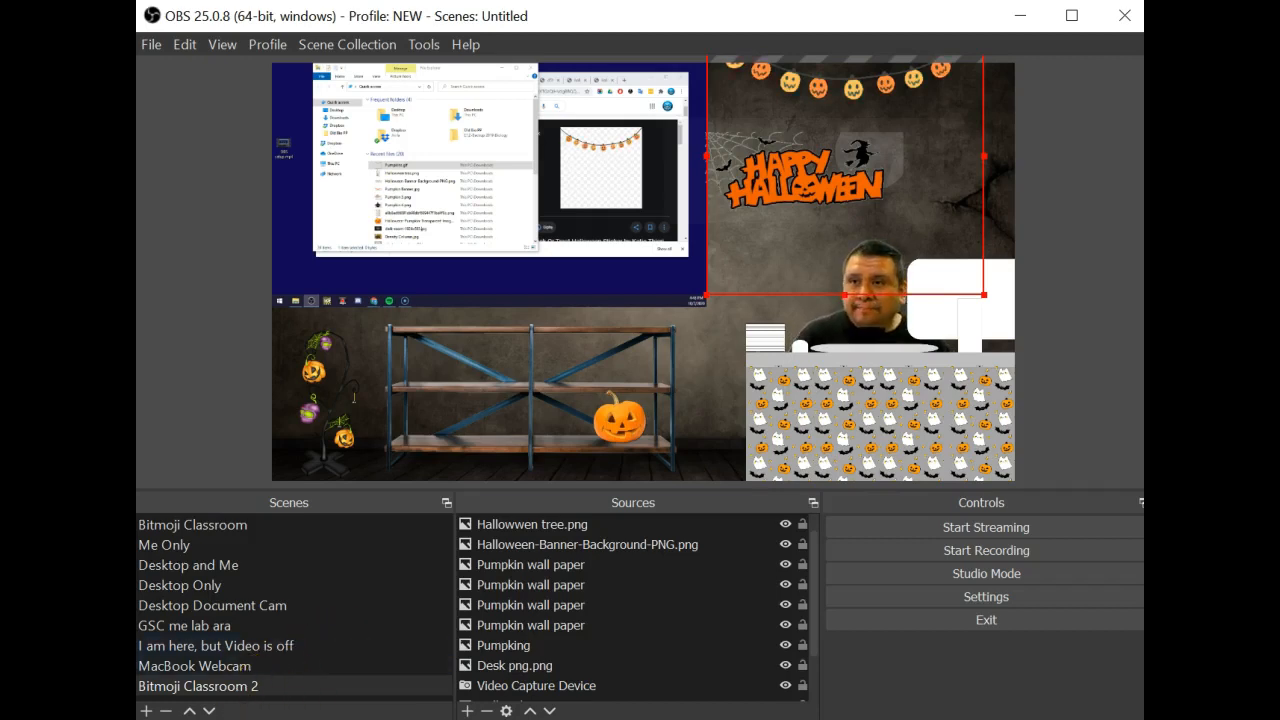
Overwrite Pumpkins.gif with the string-lights image saved from the browser
scroll(598, 596, up, 1)
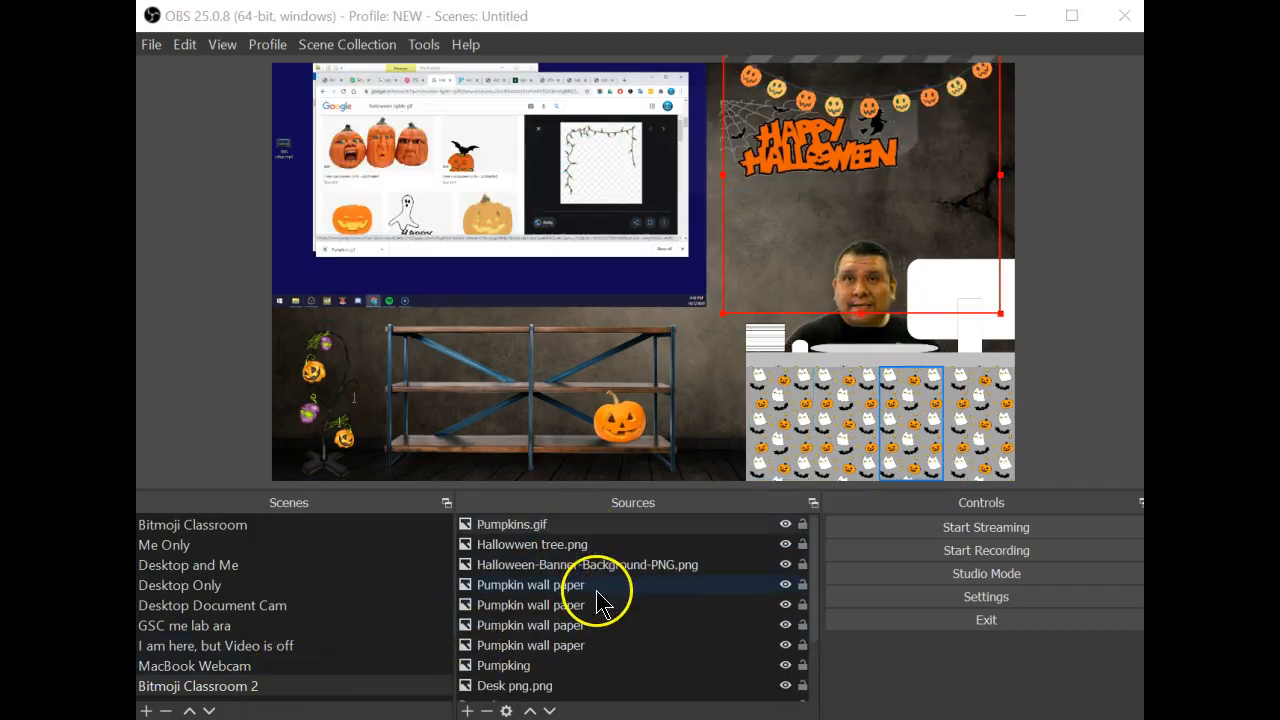
click(580, 524)
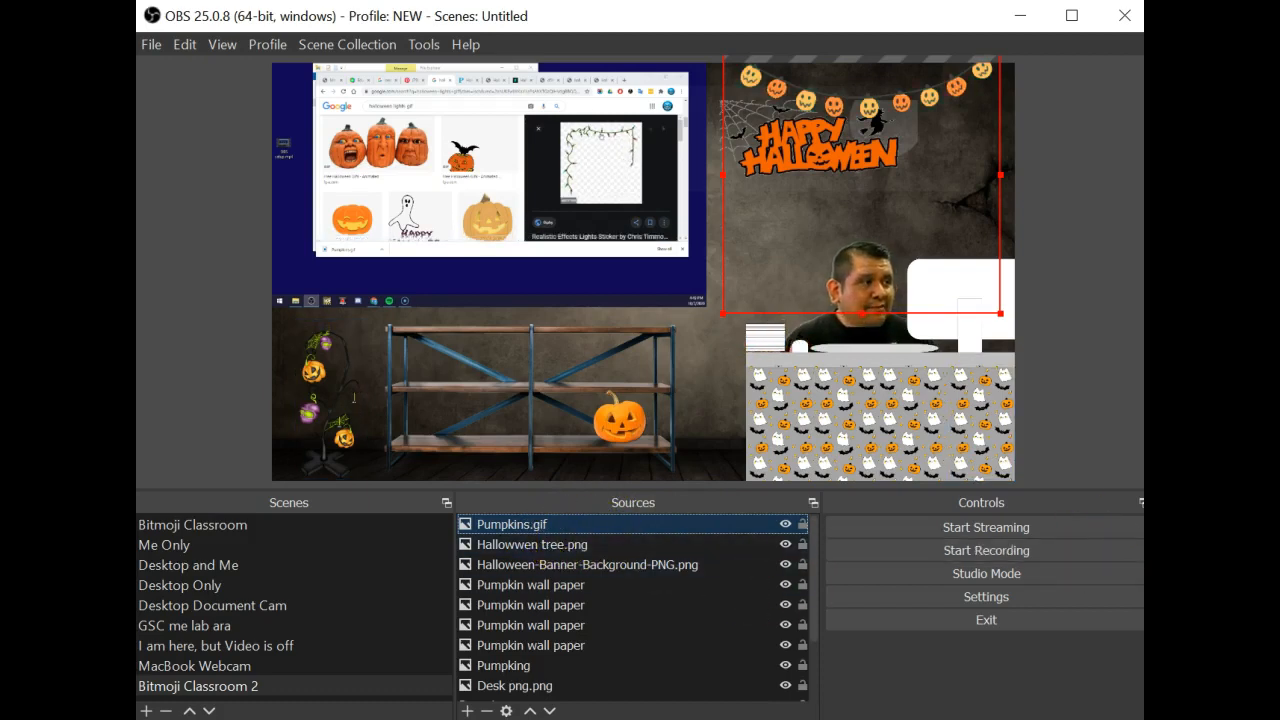
right_click(620, 174)
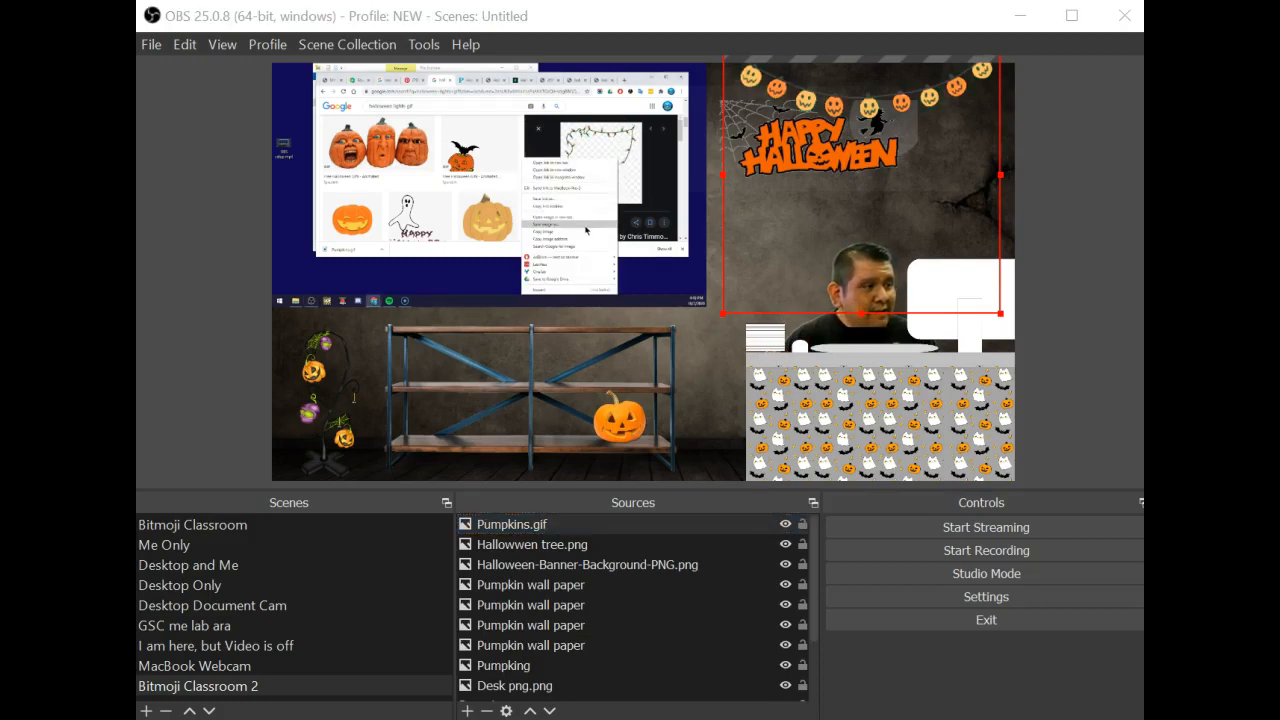
click(586, 230)
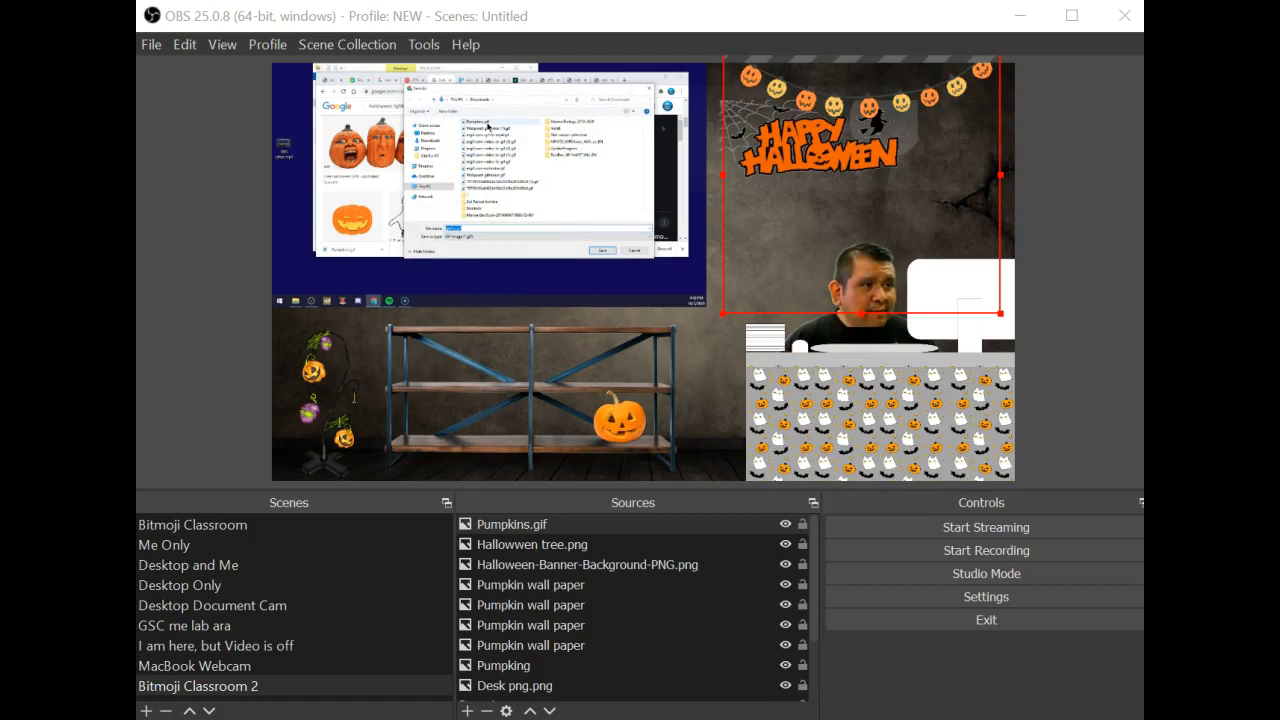
click(487, 123)
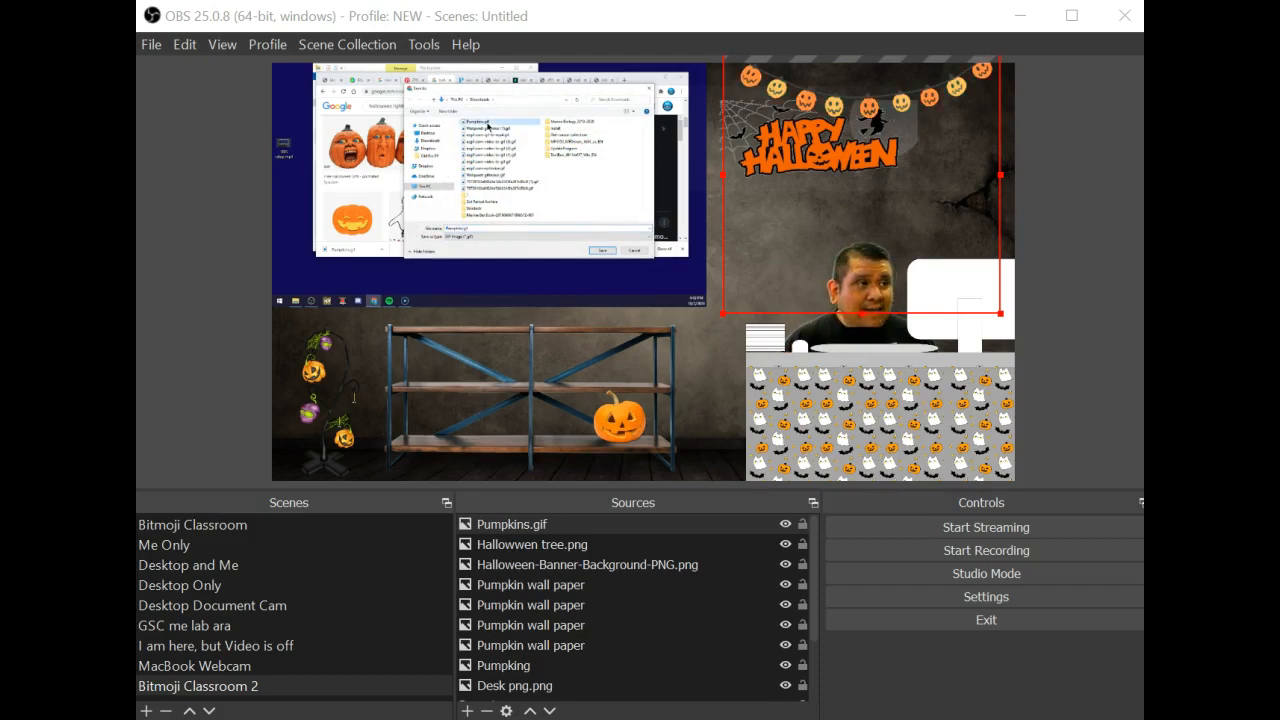
click(600, 253)
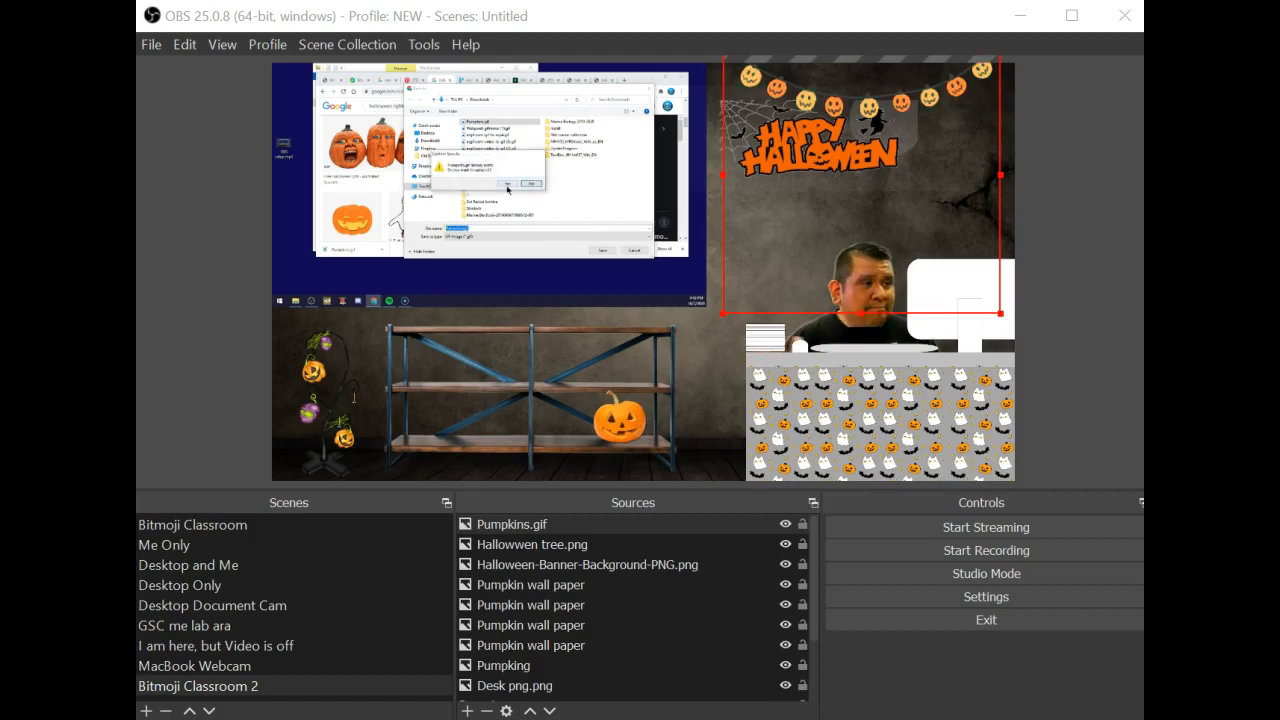
click(507, 186)
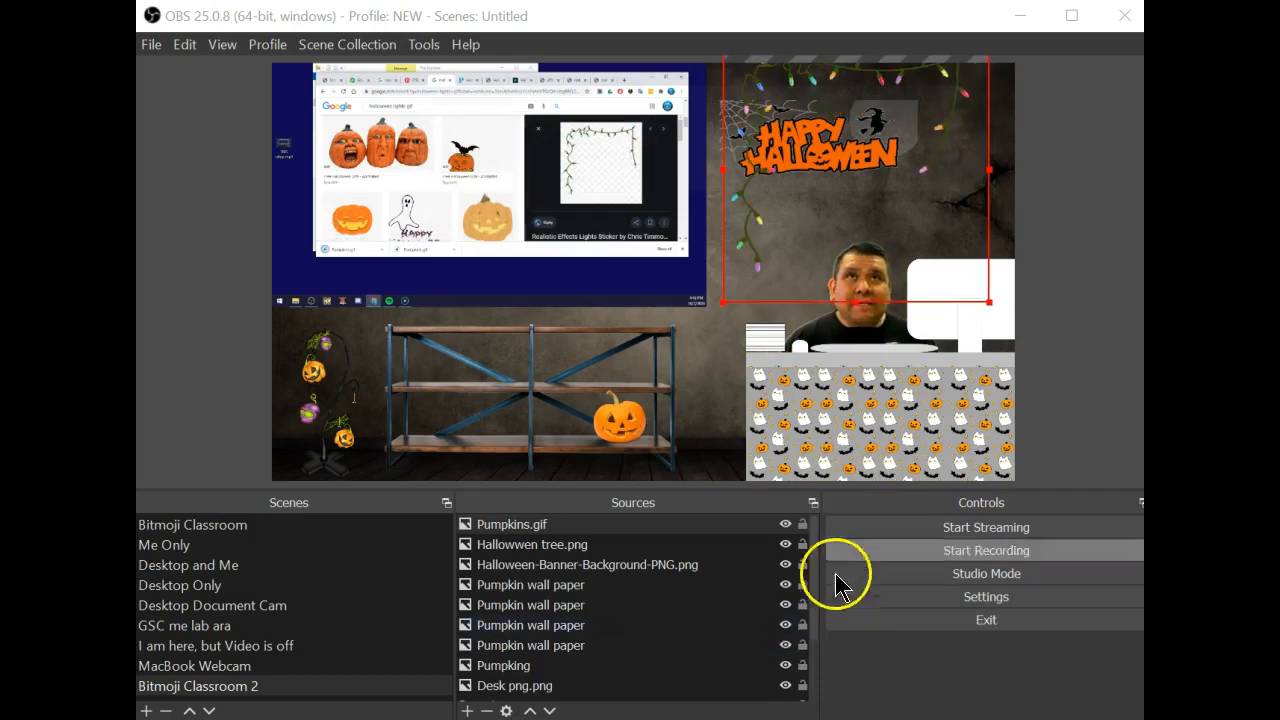
Shift and widen the string lights so they span the top-right corner
drag(920, 73, 912, 99)
drag(973, 187, 1010, 190)
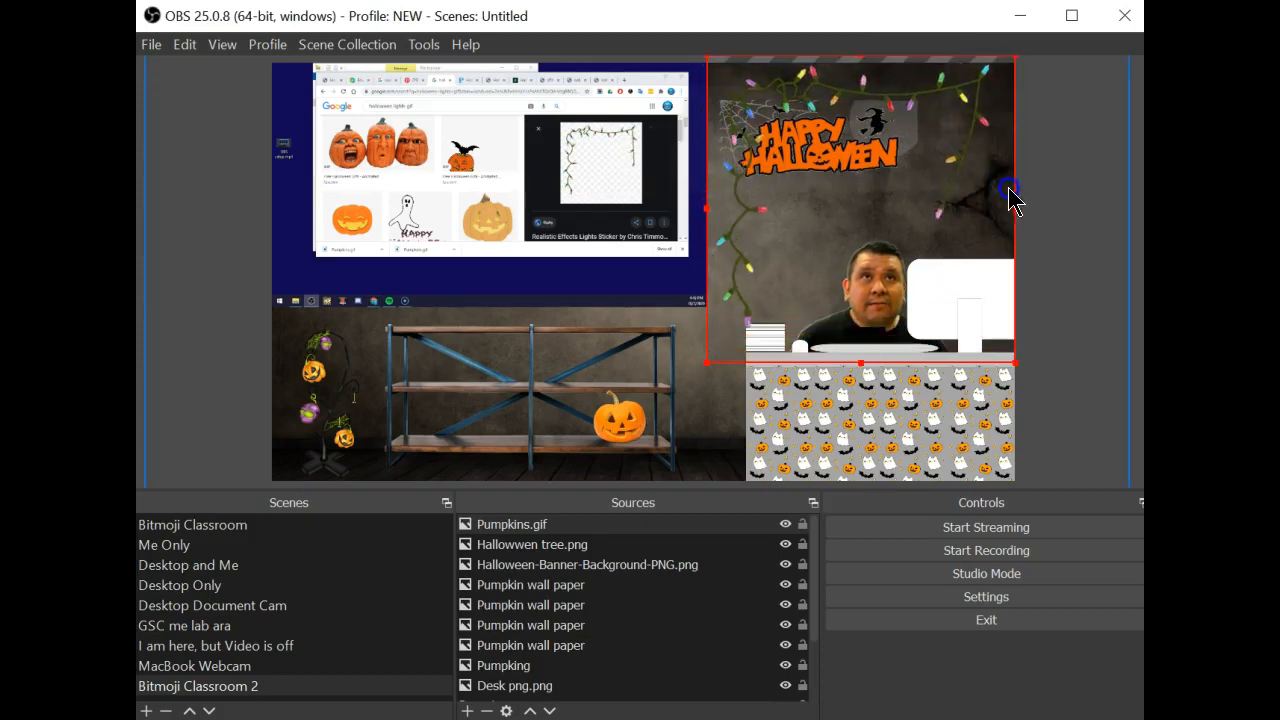
drag(746, 100, 732, 95)
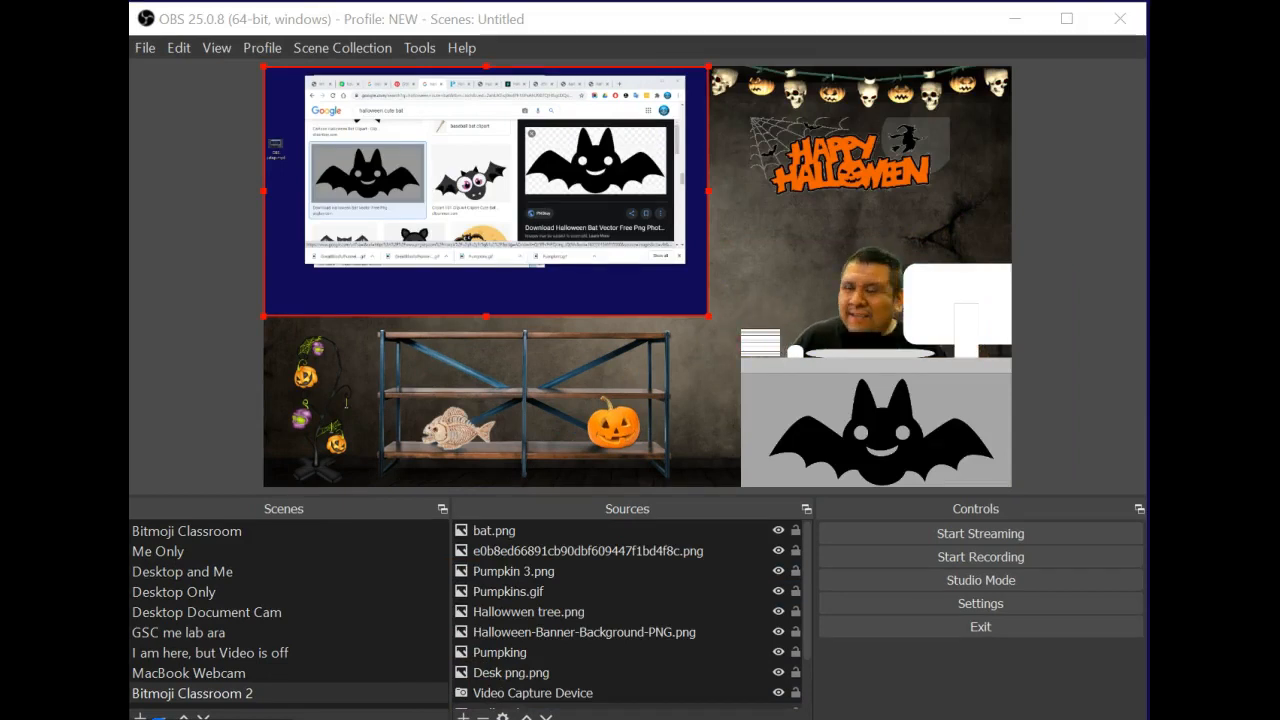
click(779, 534)
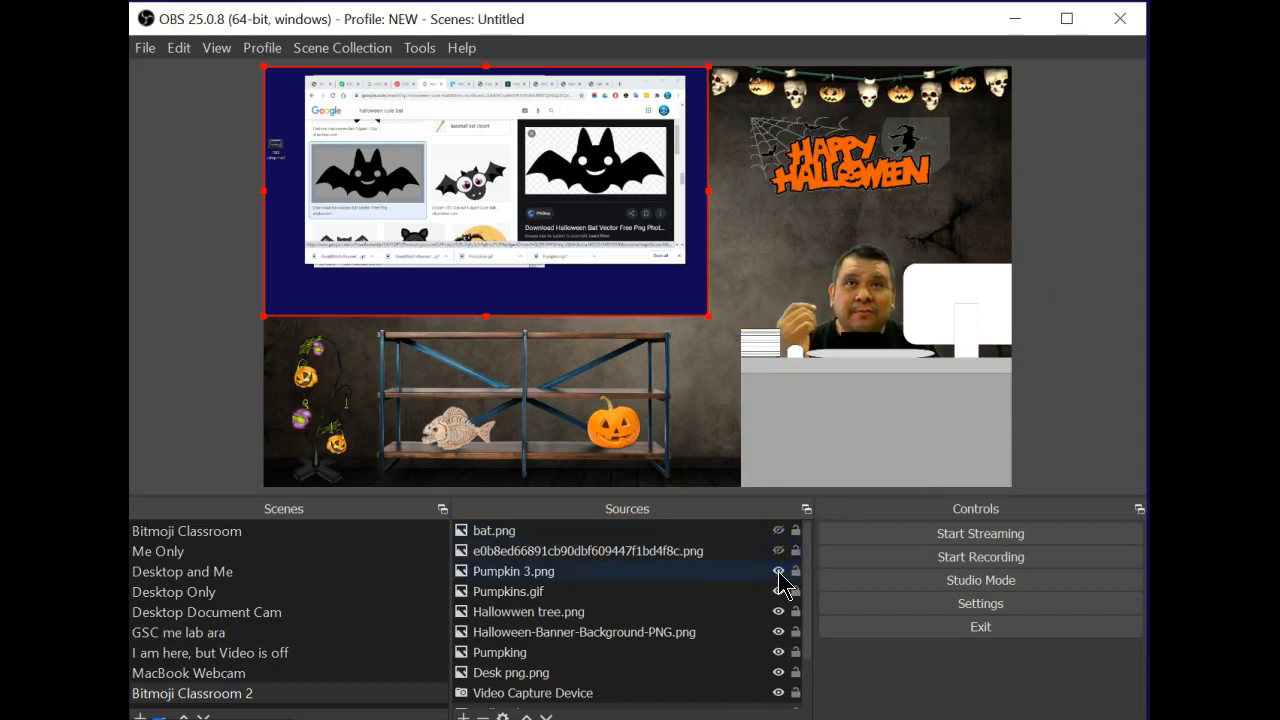
click(779, 591)
click(779, 612)
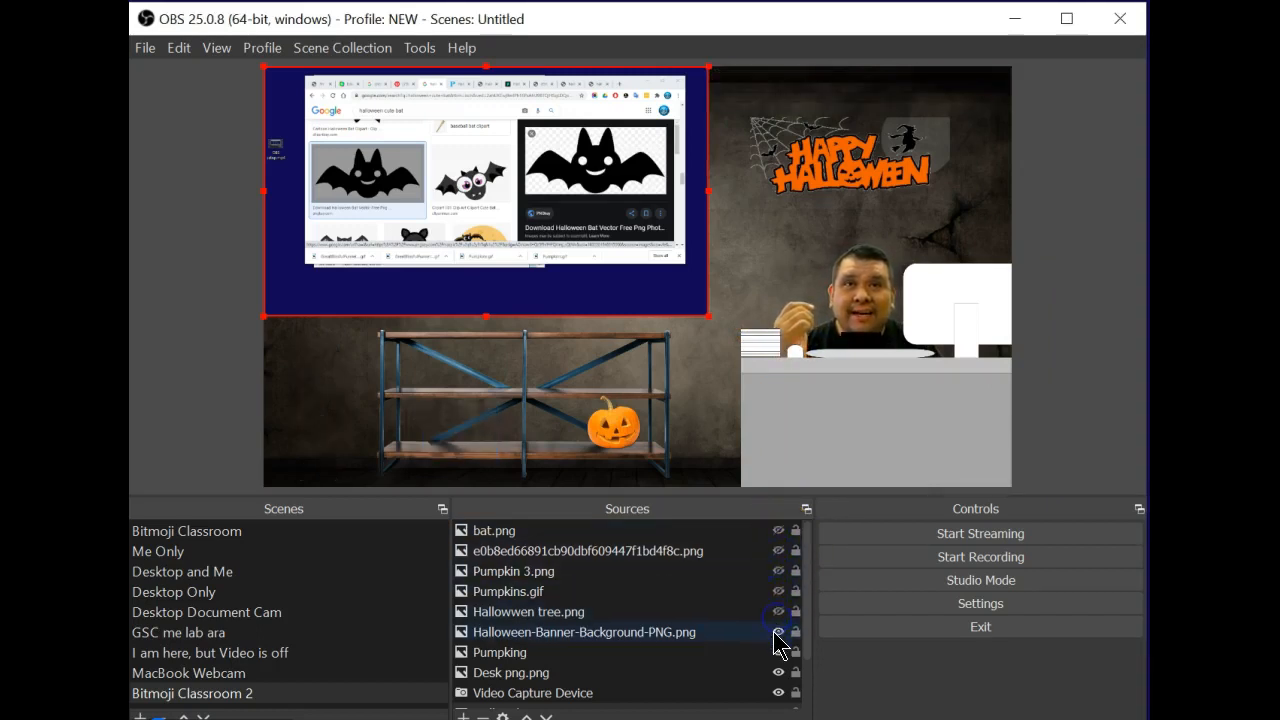
click(779, 632)
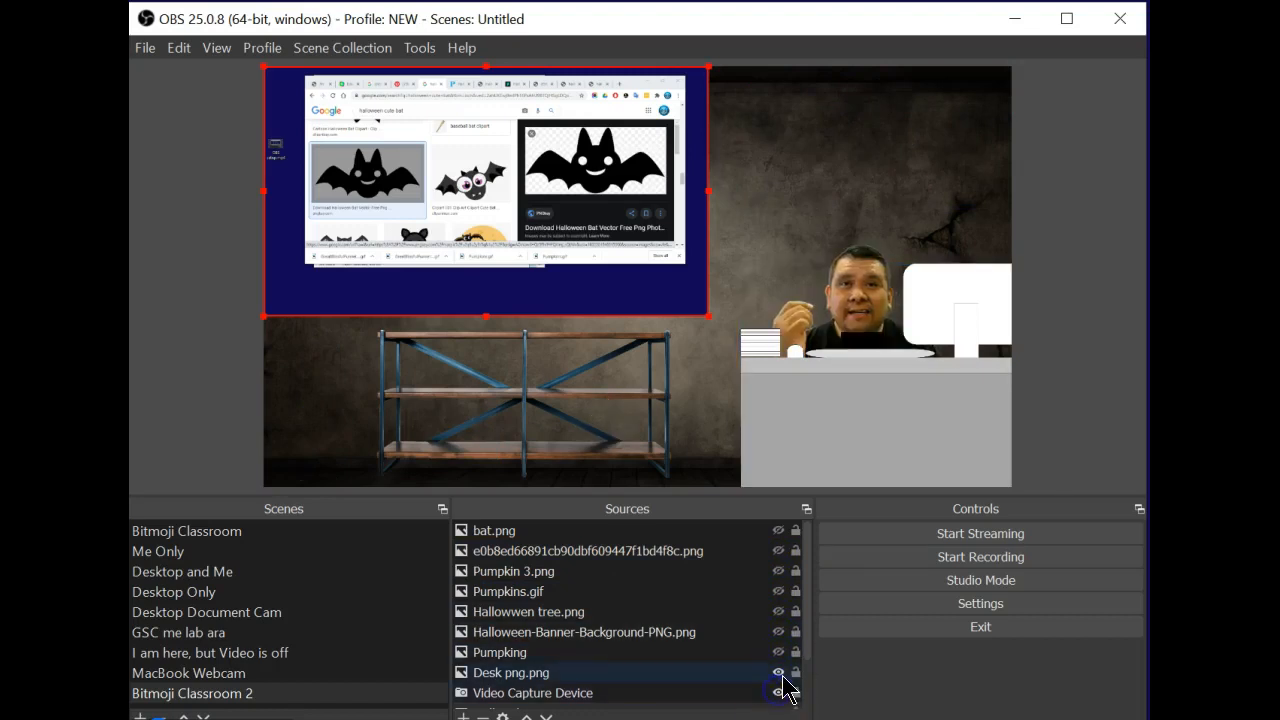
click(781, 652)
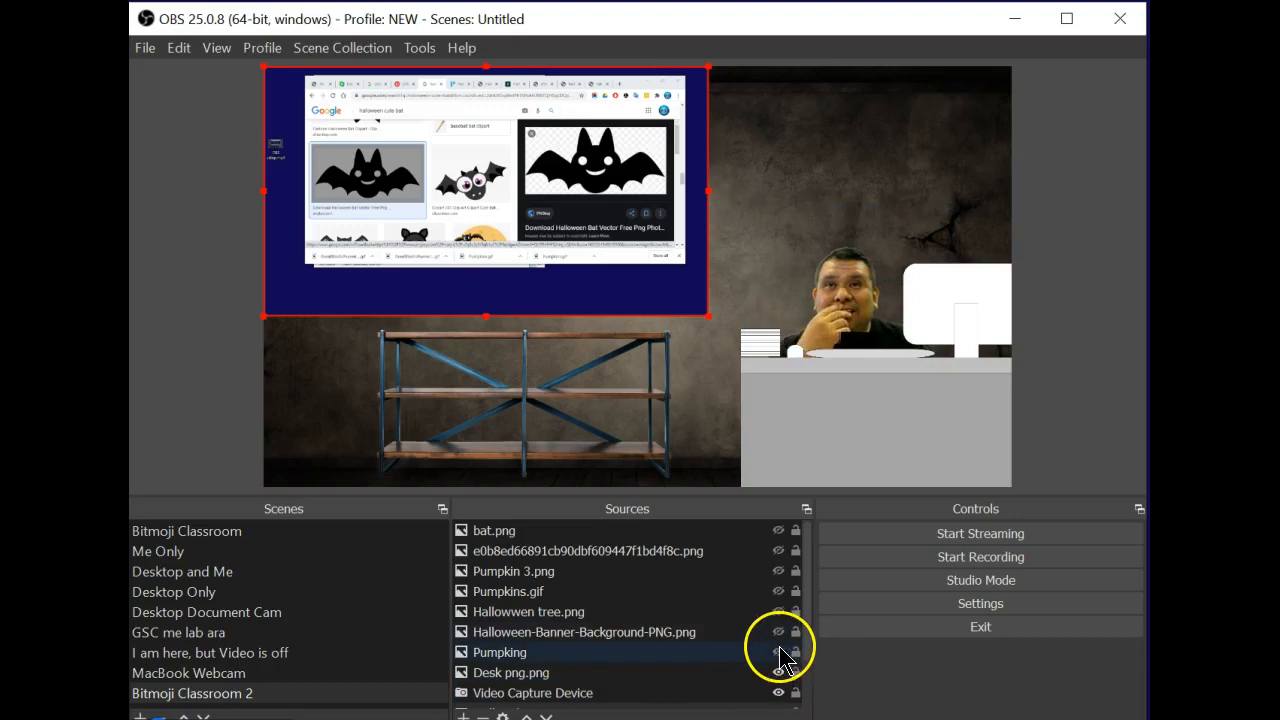
click(795, 551)
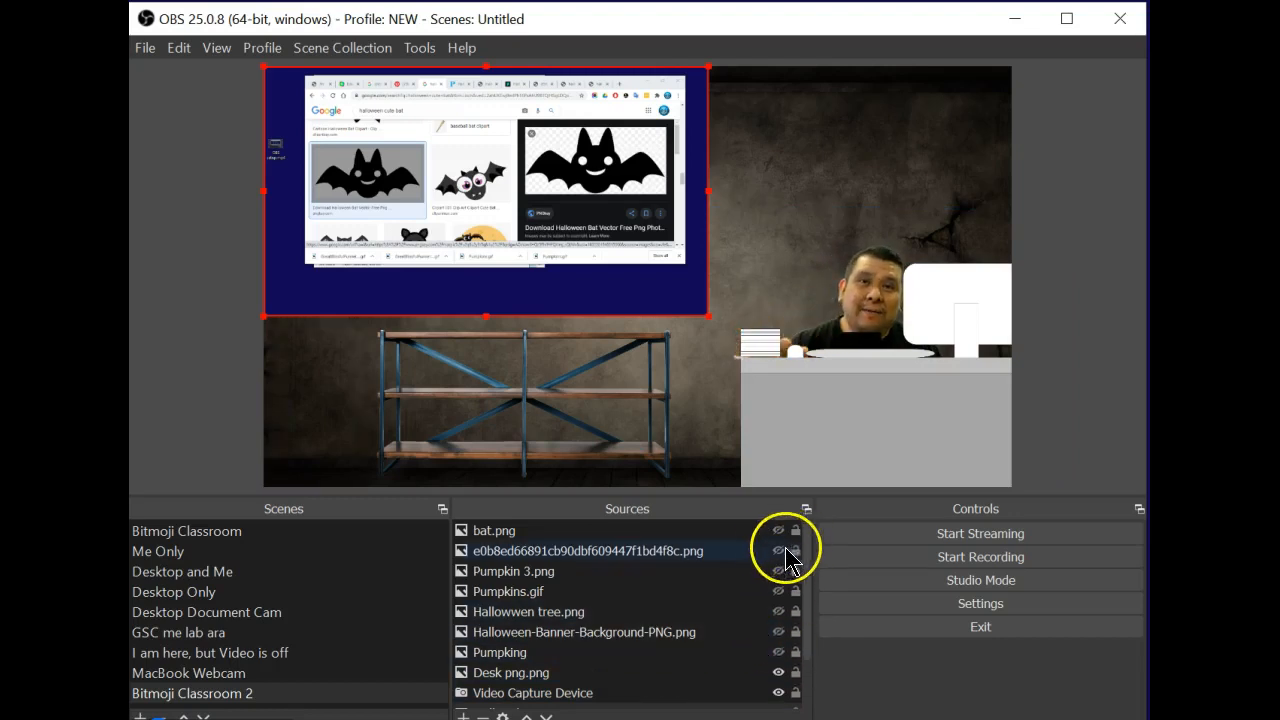
click(779, 530)
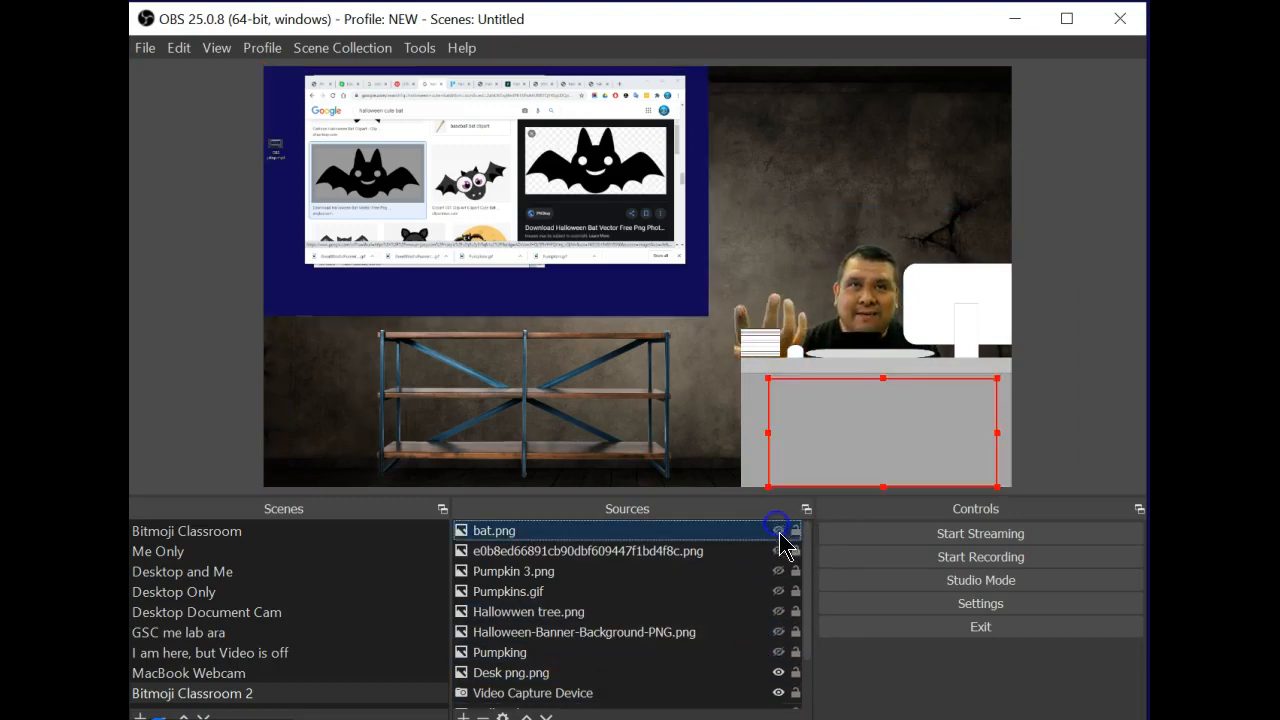
click(778, 531)
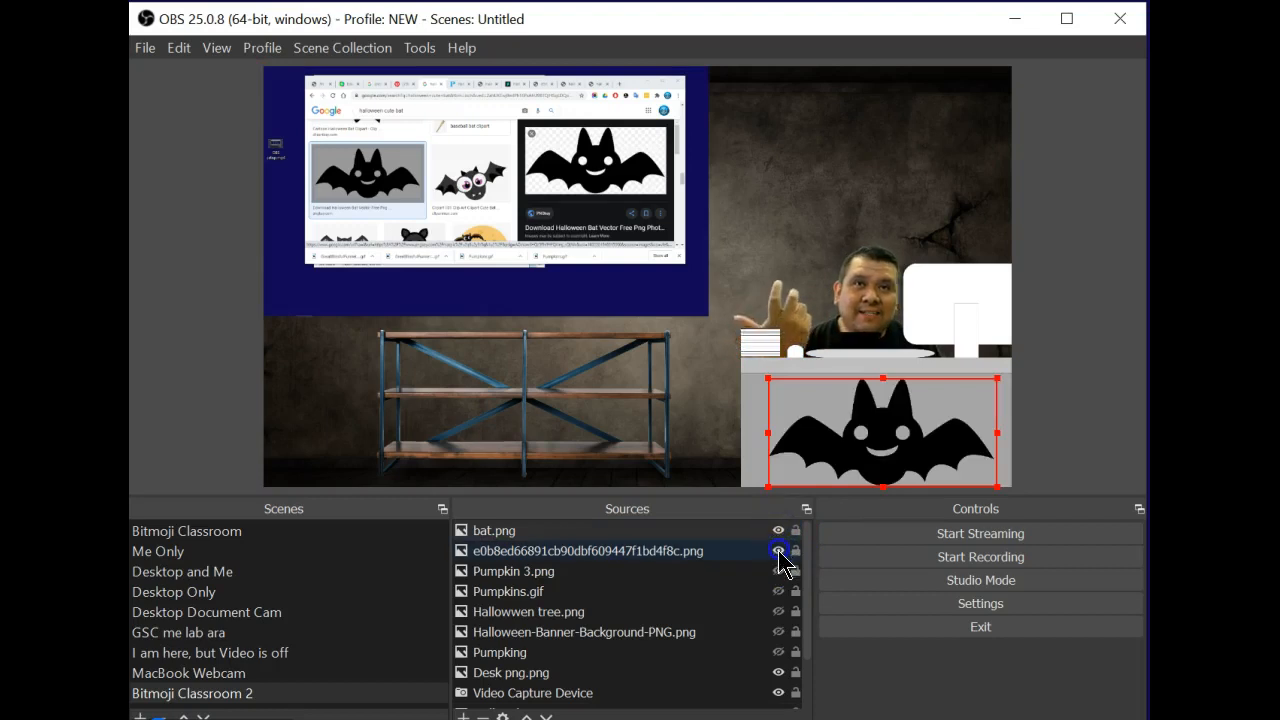
click(779, 591)
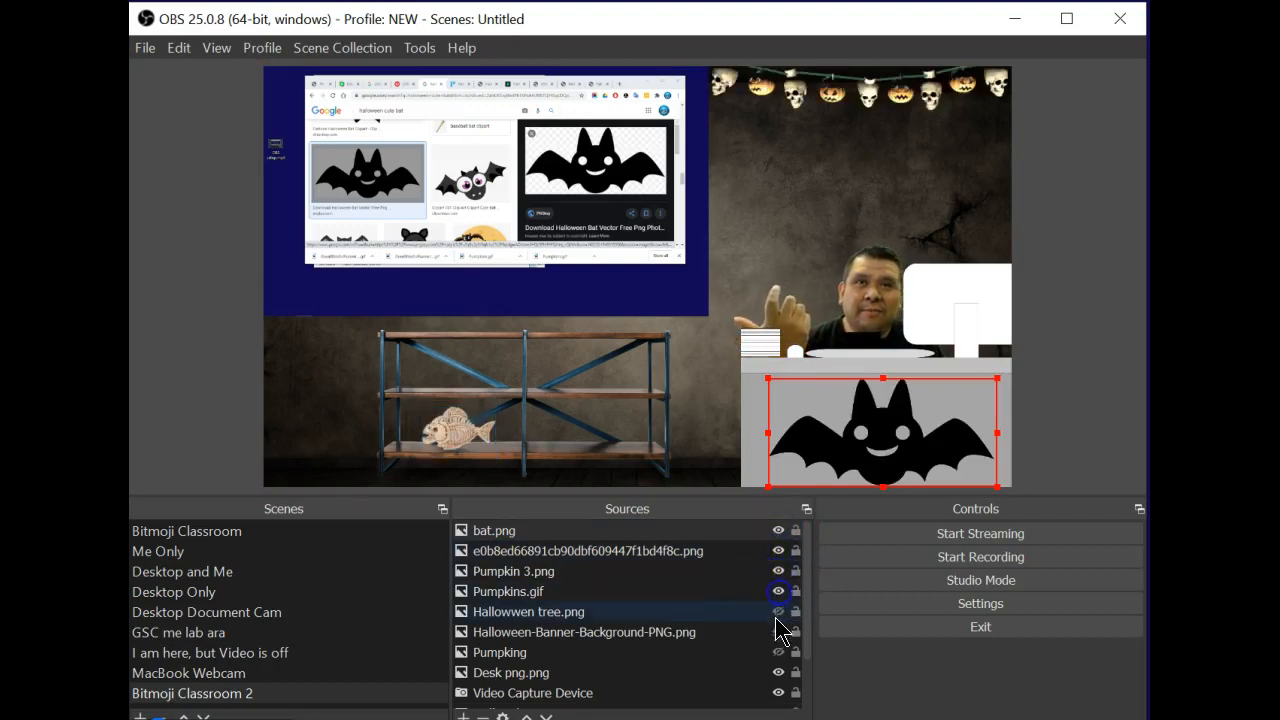
click(779, 612)
click(779, 632)
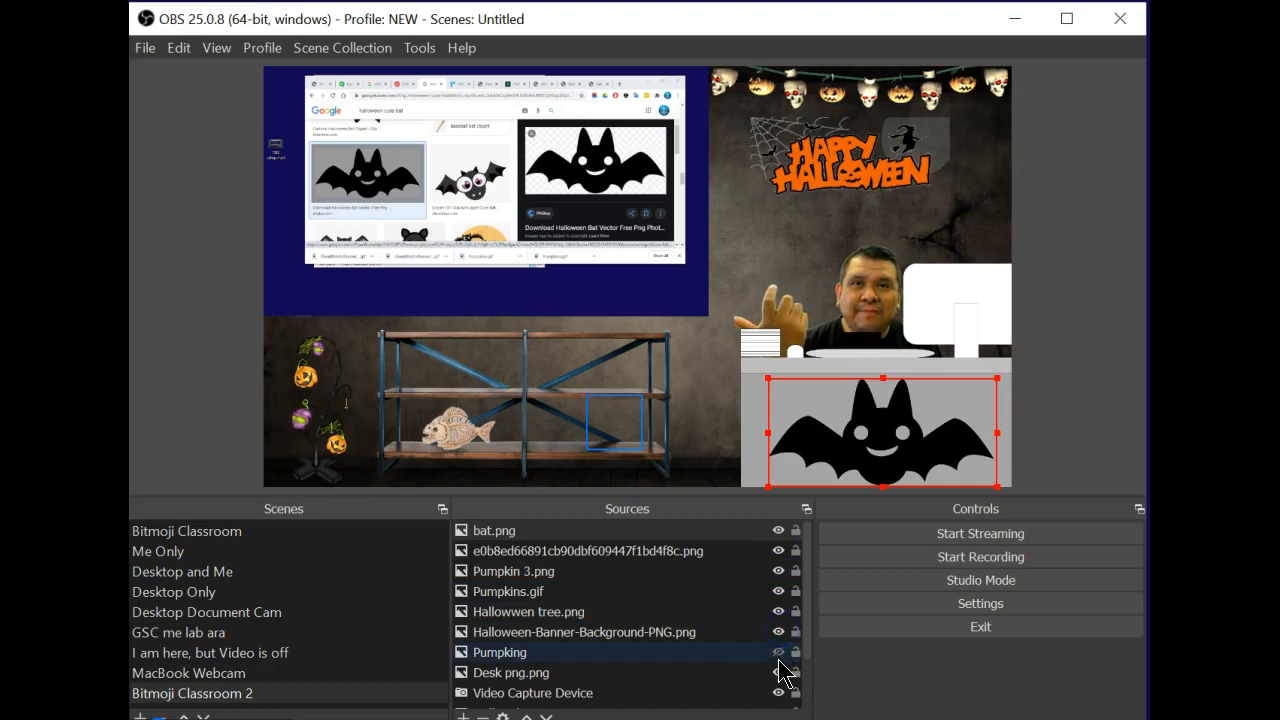
click(779, 652)
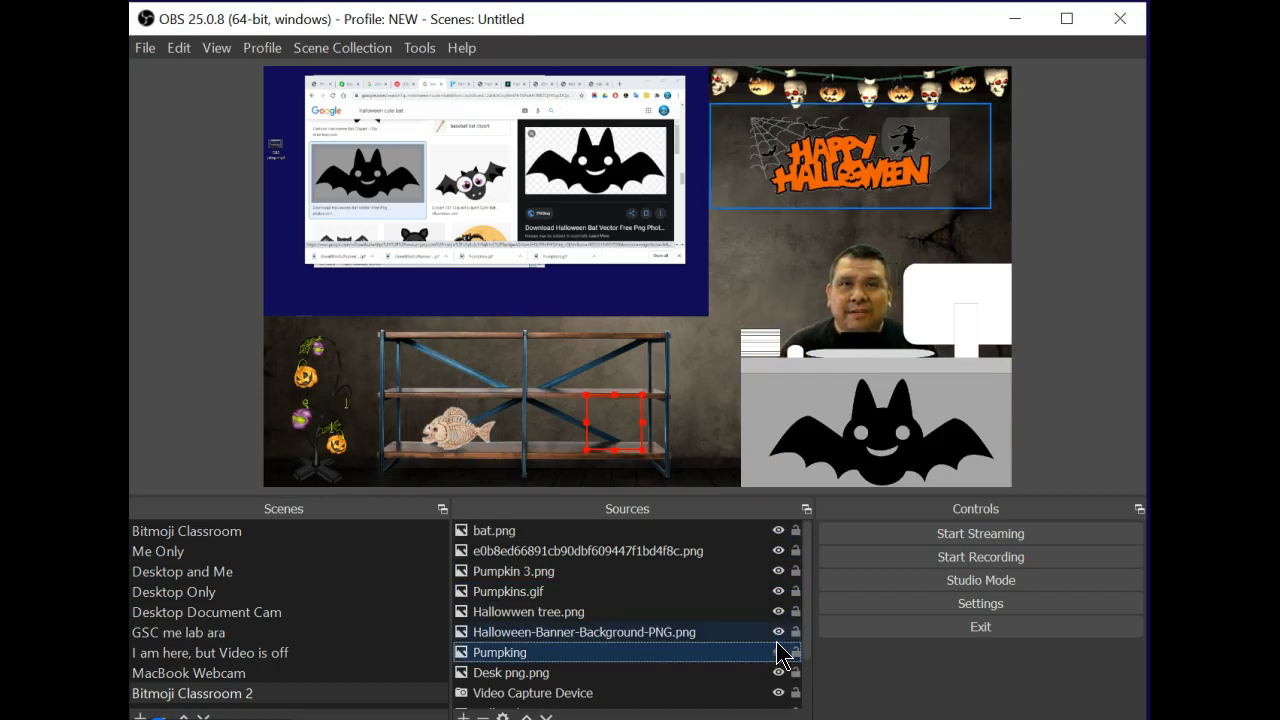
click(779, 652)
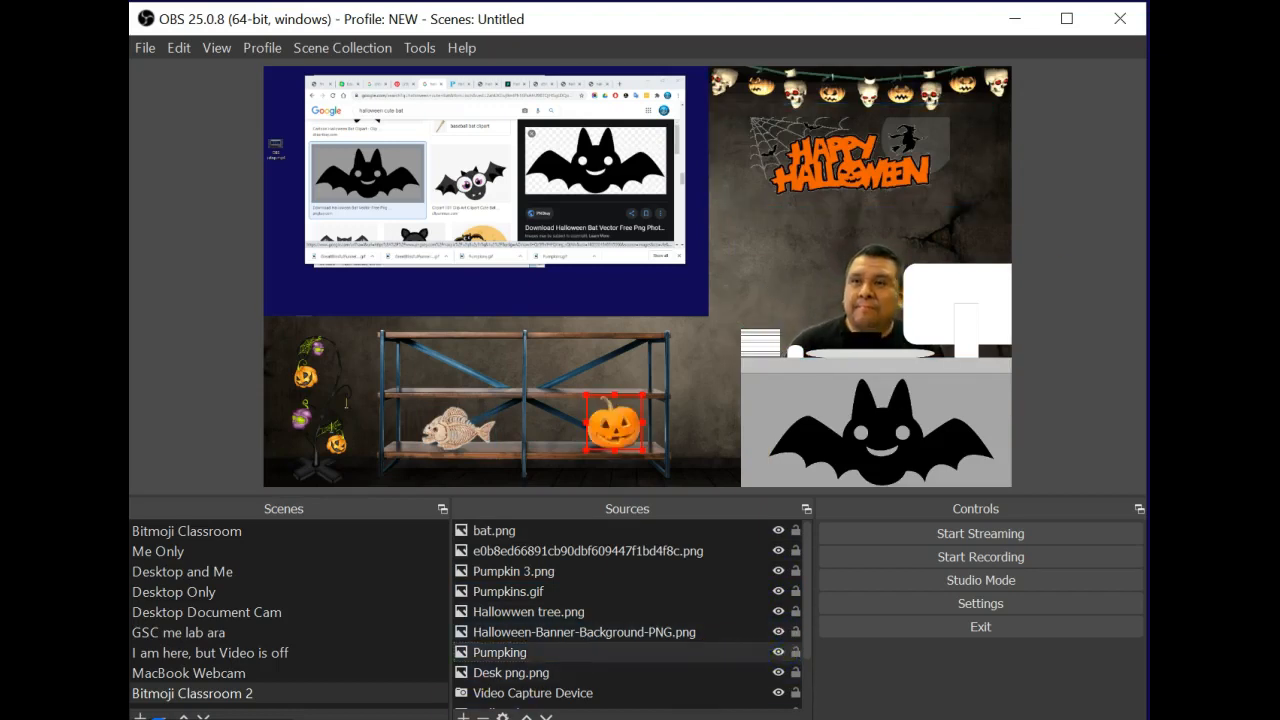